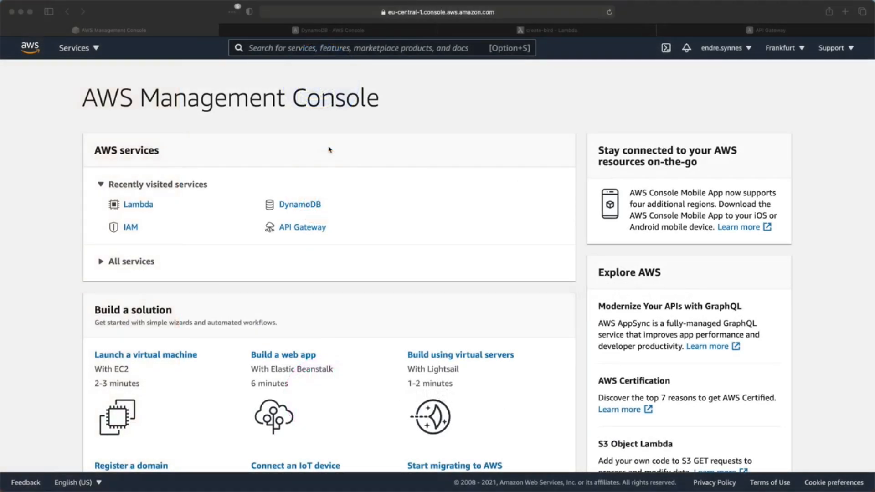
- Check the awesome-birds DynamoDB table, then scroll to the create-bird Lambda's code source
click(330, 32)
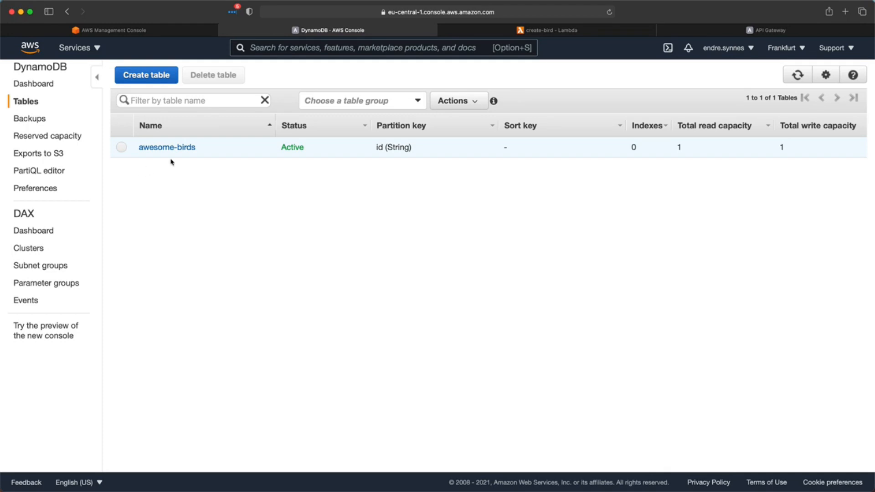
click(486, 32)
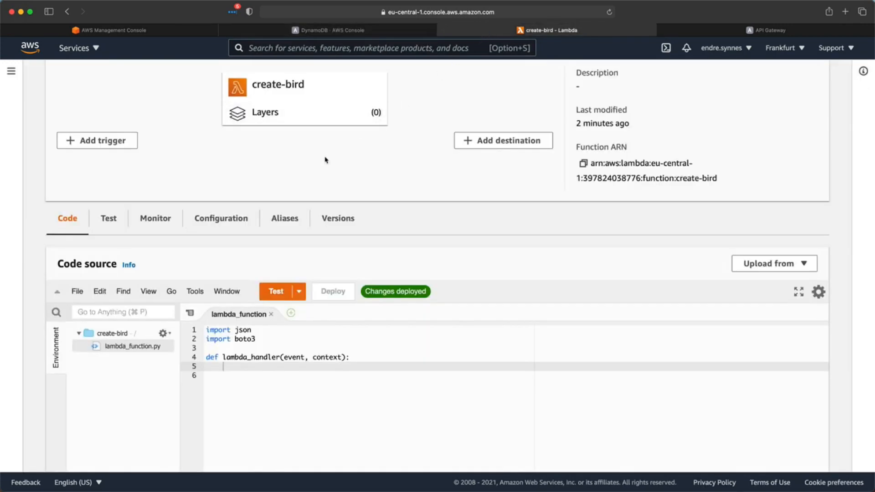
scroll(192, 142, up, 3)
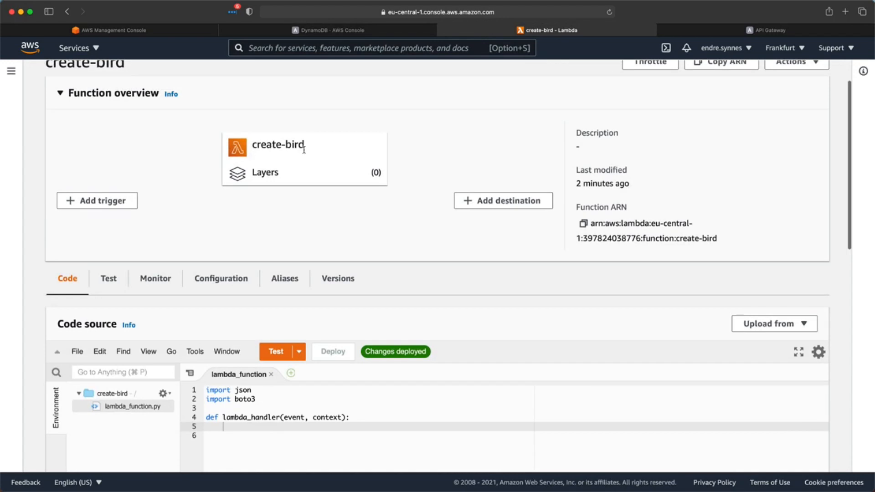
scroll(238, 249, down, 5)
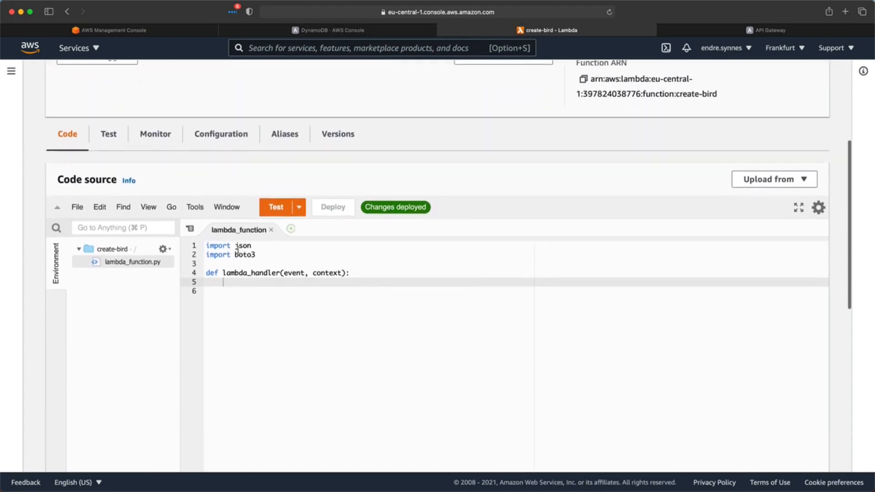
scroll(238, 250, down, 1)
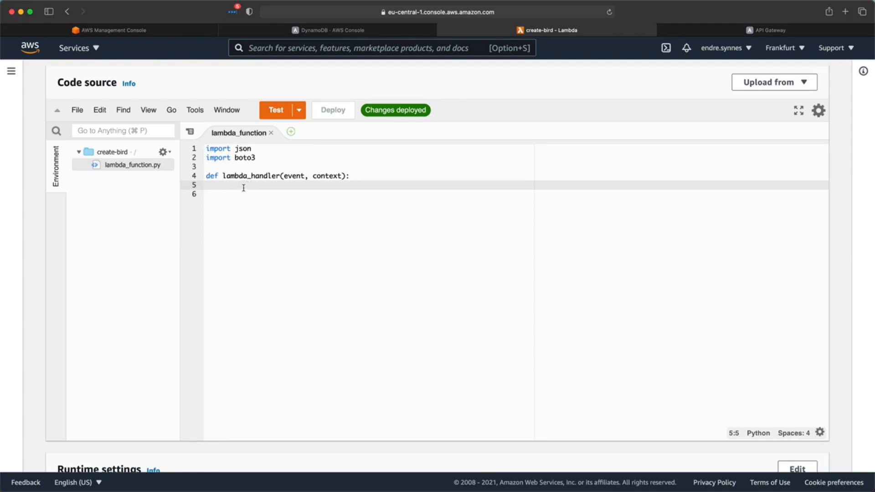
- In create-bird's handler, parse event["body"] with json.loads into a bird variable
key(Return)
text(bird = event["body)
key(alt+Left)
key(alt+Left)
text(json.lo)
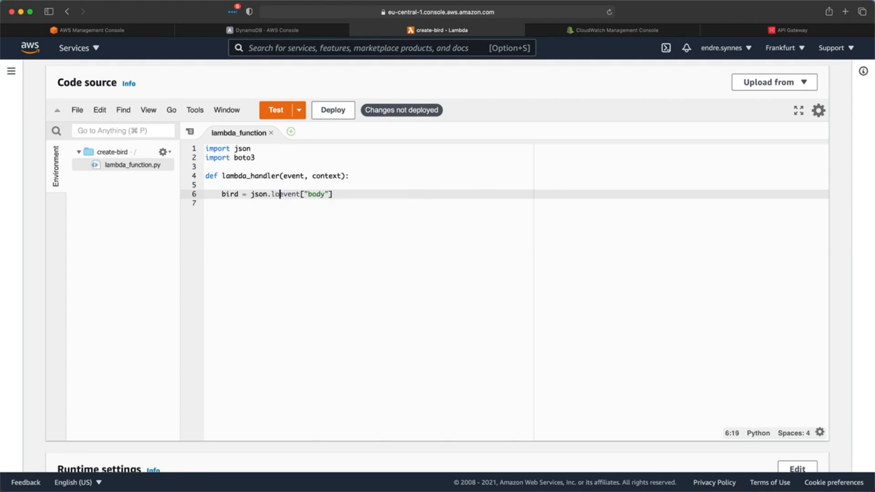
text(ads()
key(alt+Right)
key(alt+Right)
key(alt+Right)
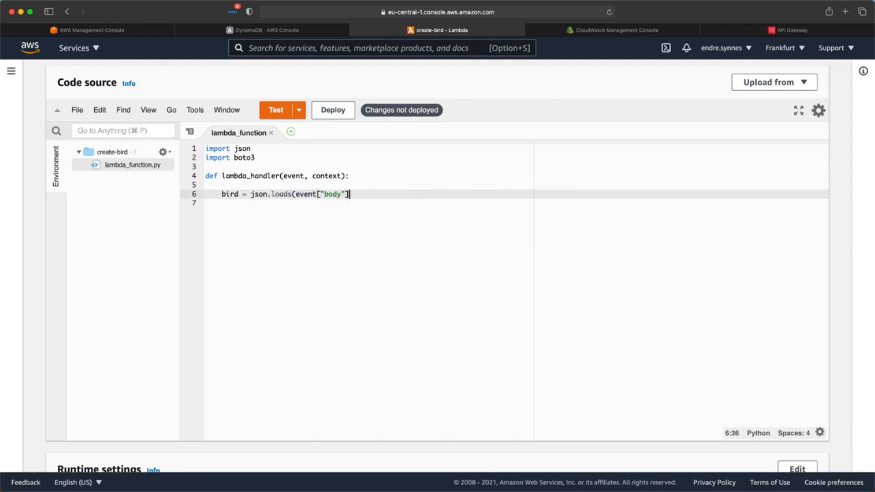
text())
- Connect to DynamoDB's awesome-birds table with boto3 and put_item the bird
key(Return)
key(Return)
text(dynamodb = boto3.resource('dynamodb'))
key(Return)
text(table = dynamodb.Table('awesome-b)
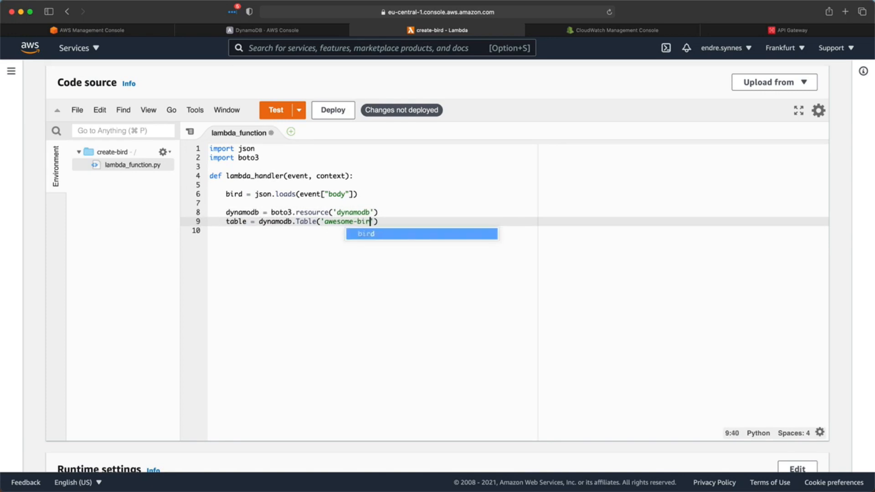
text(irds'))
key(Return)
key(Return)
text(table.put_item(Item=)
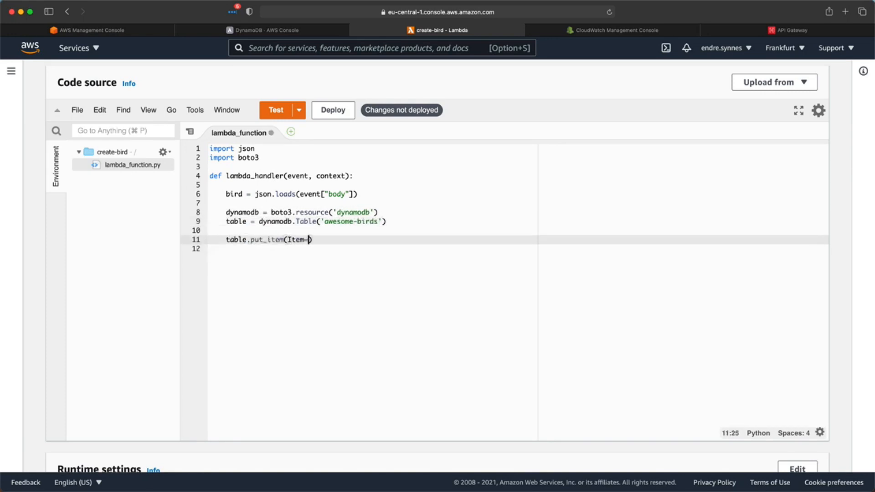
text(bird))
- Return status 200 with a '<name> stored in DB!' message body and deploy the code
key(Return)
key(Return)
text(return {)
key(Return)
text("statusCode": )
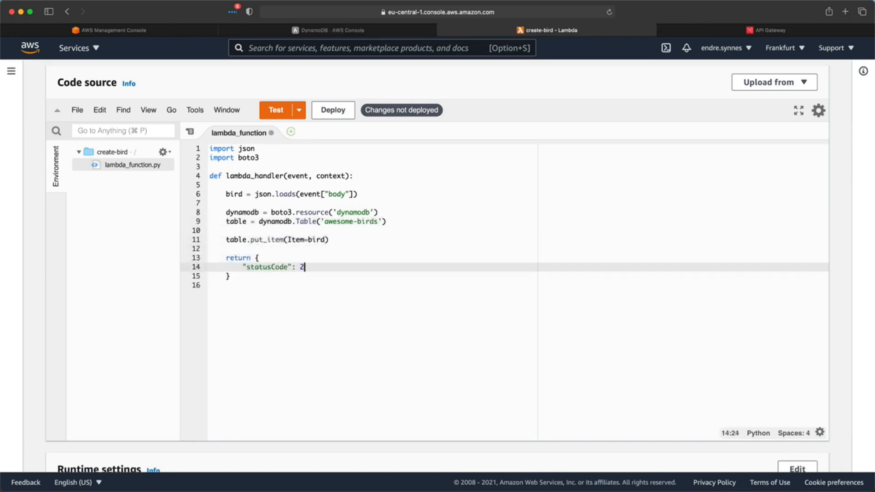
text(200,)
key(Return)
text("body": json.dumps({"message": f"${bird['name']} stored in DB!)
click(328, 111)
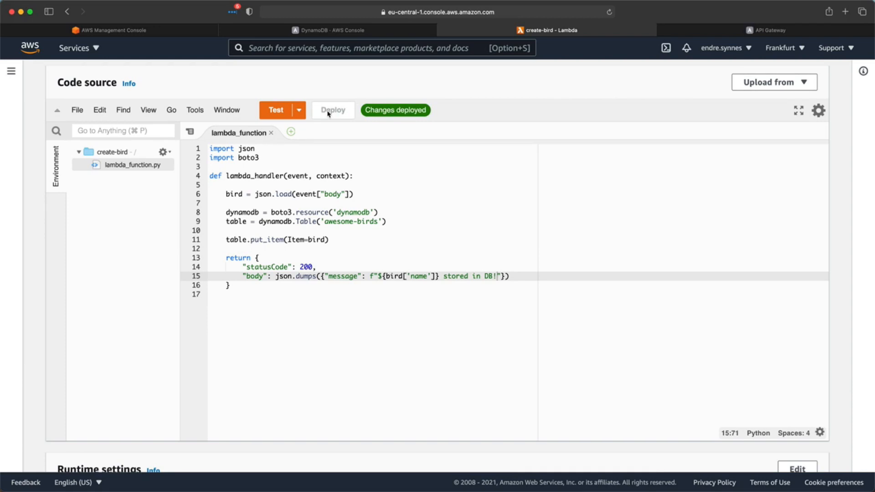
- Go to API Gateway and choose Build under the HTTP API type
click(689, 30)
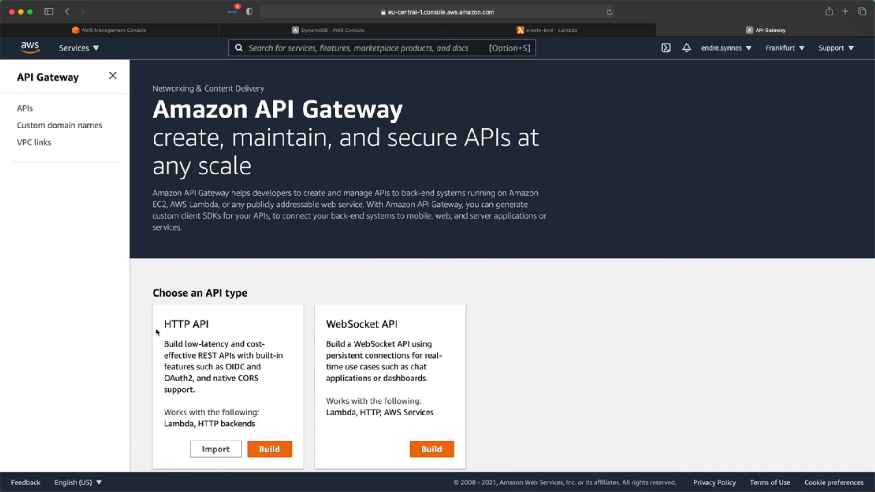
scroll(157, 332, down, 5)
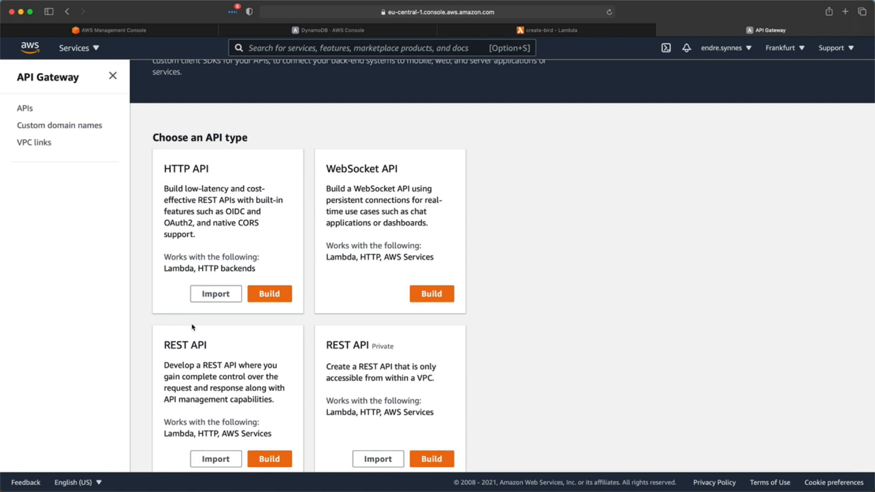
click(274, 295)
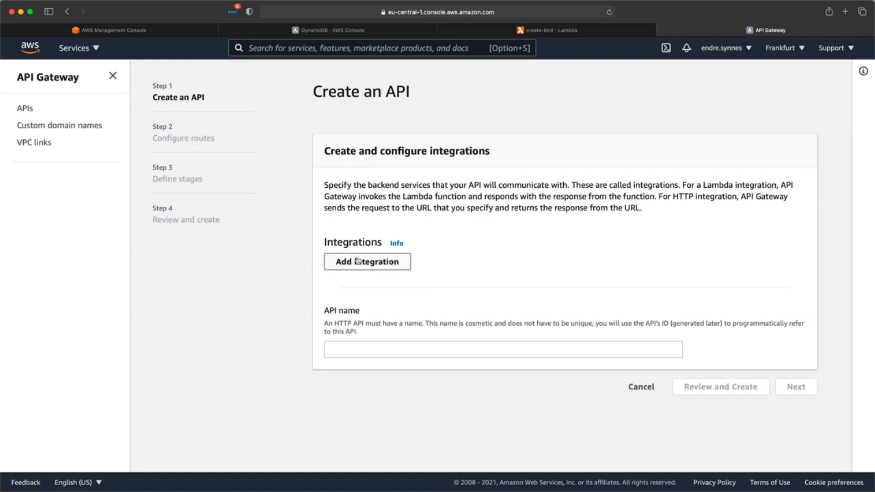
- Add a Lambda integration for create-bird, name the API birds-api, and continue to routes
click(371, 262)
click(377, 264)
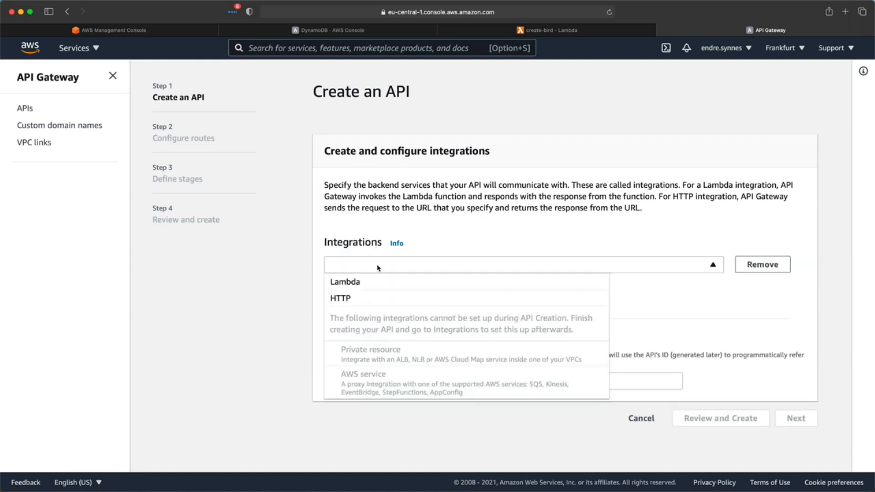
click(363, 282)
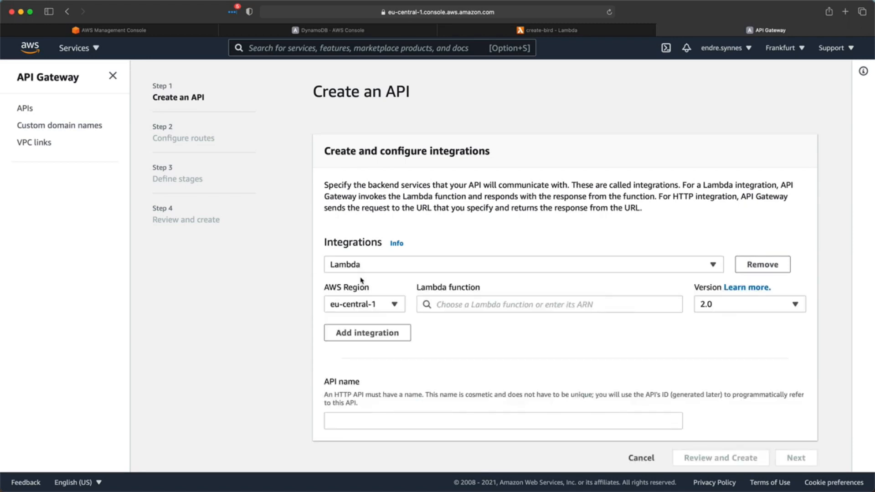
click(451, 302)
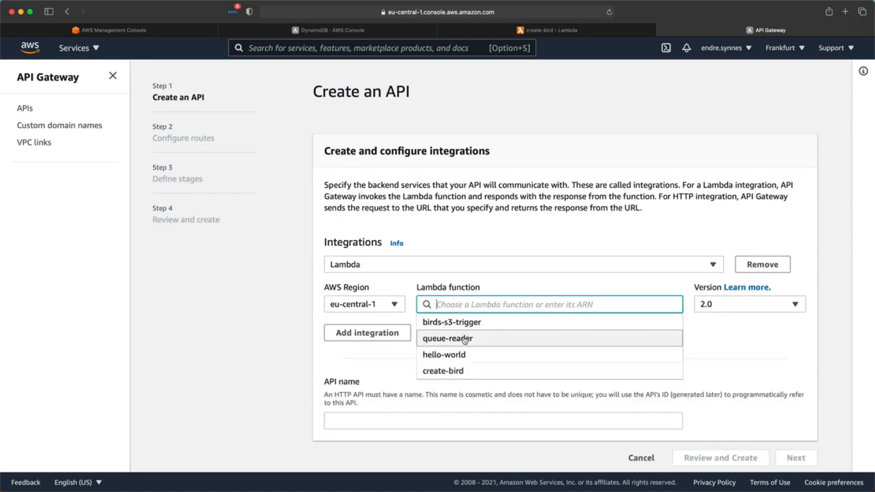
click(453, 370)
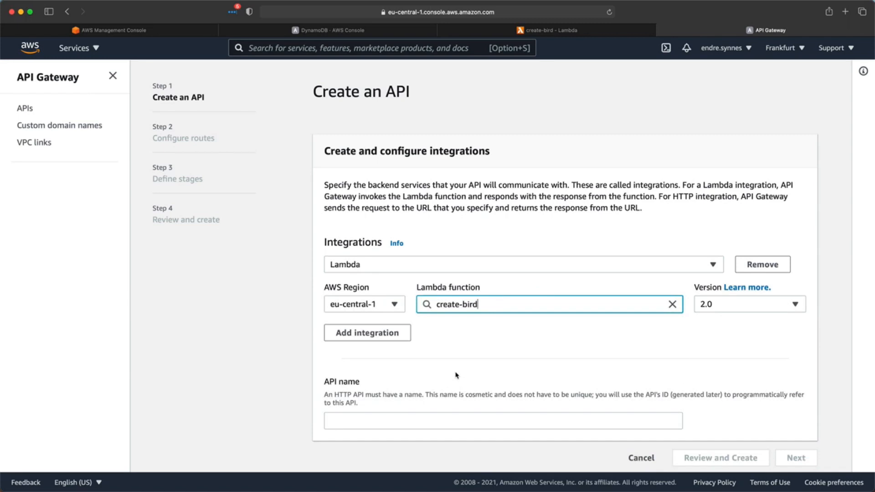
click(419, 421)
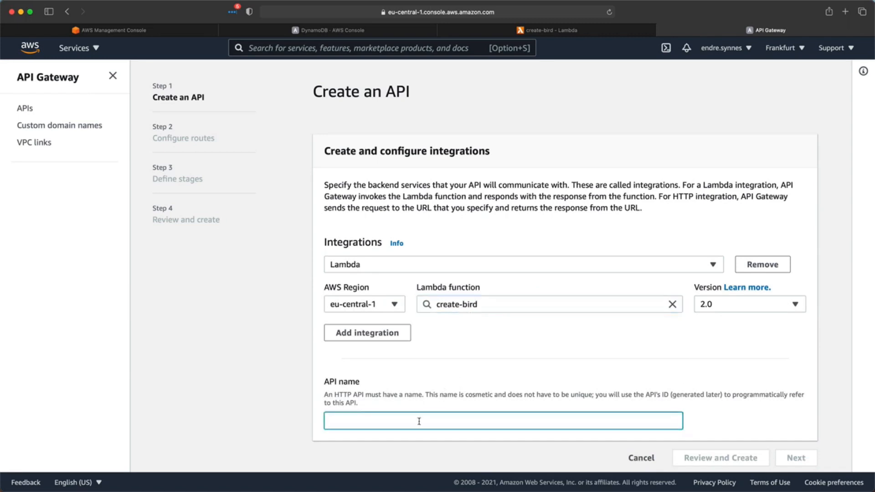
text(bir)
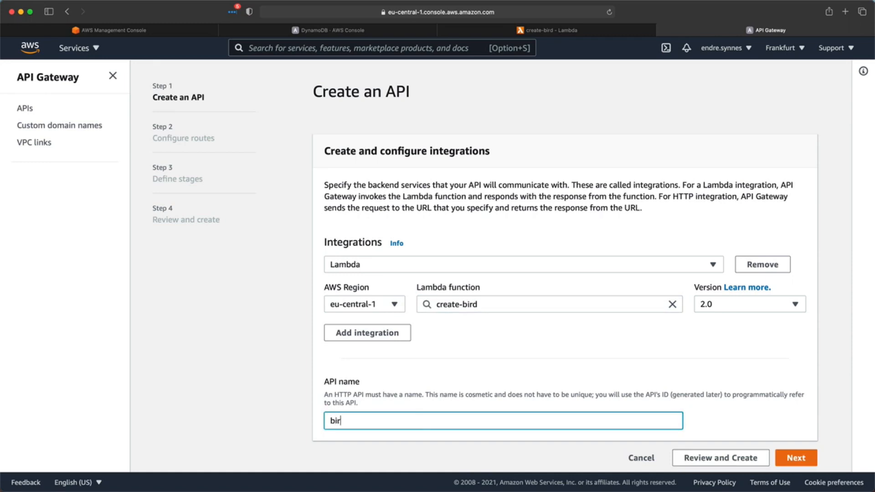
text(ds-api)
click(780, 463)
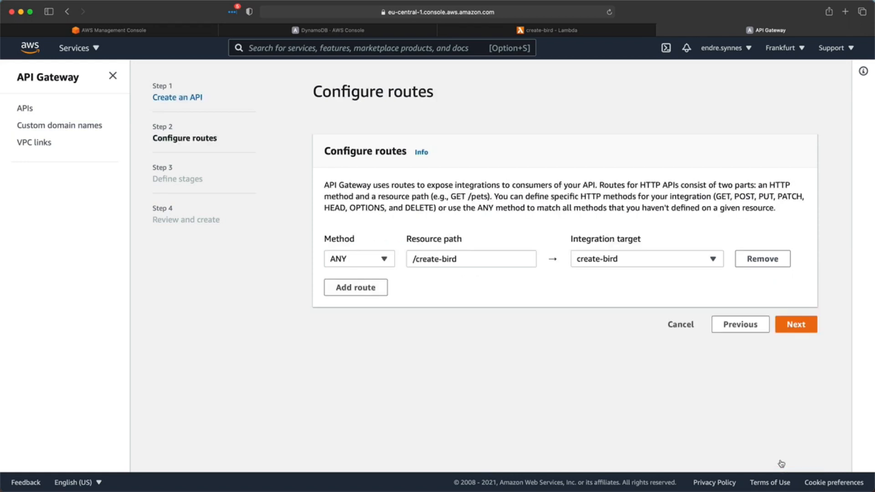
- Change the route to POST /birds, keep the auto-deploying $default stage, and proceed to review
click(415, 260)
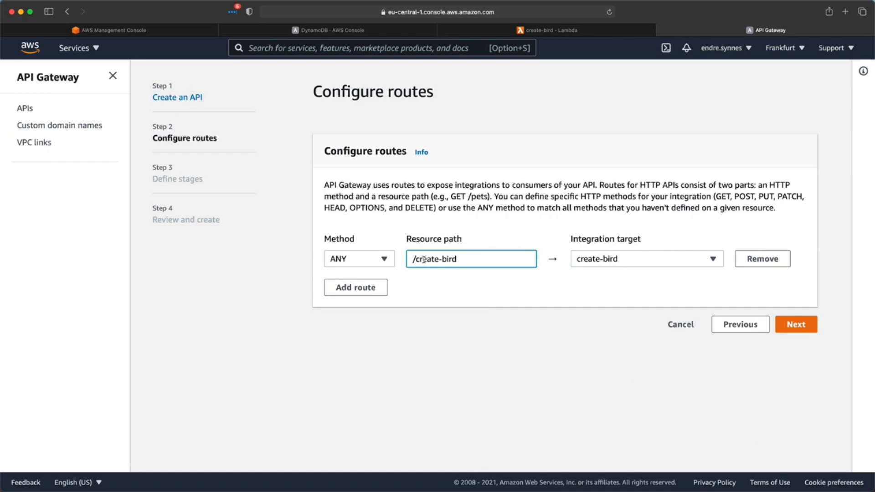
double_click(423, 259)
text(birds)
click(365, 262)
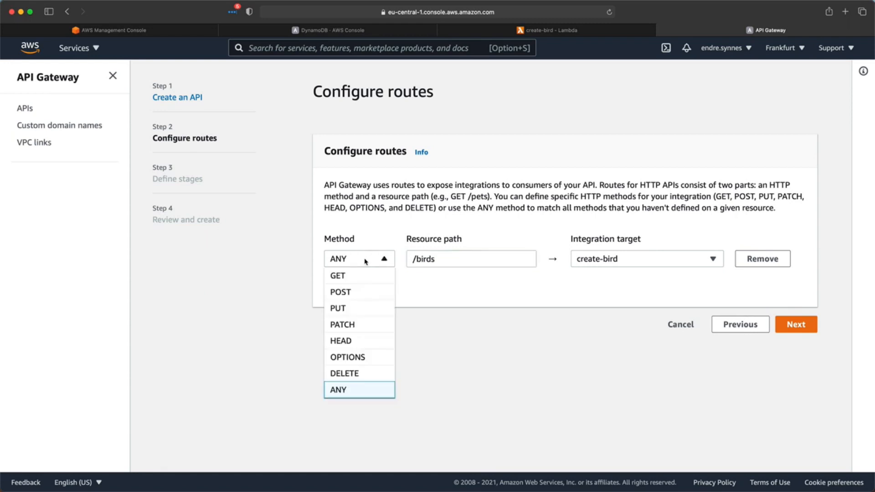
click(354, 292)
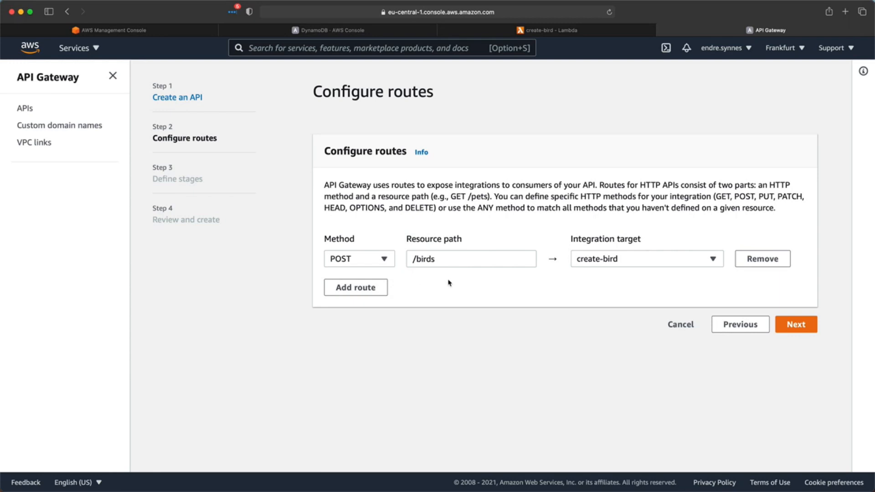
click(792, 326)
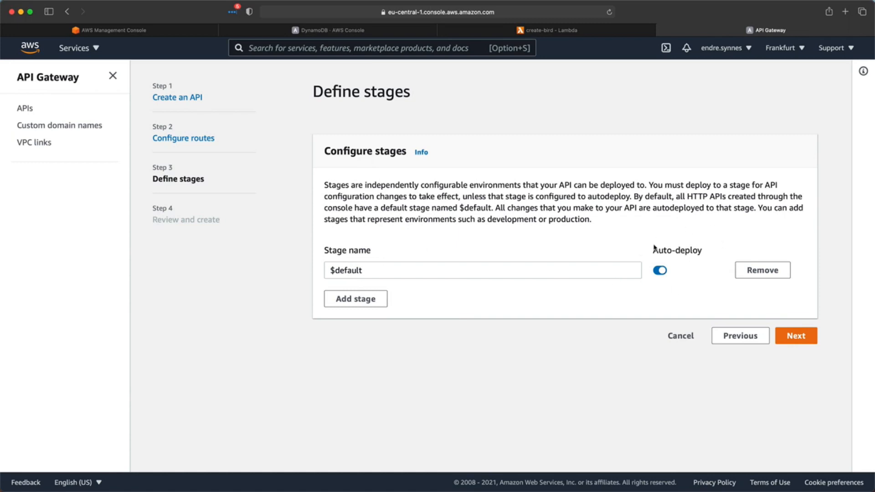
click(797, 339)
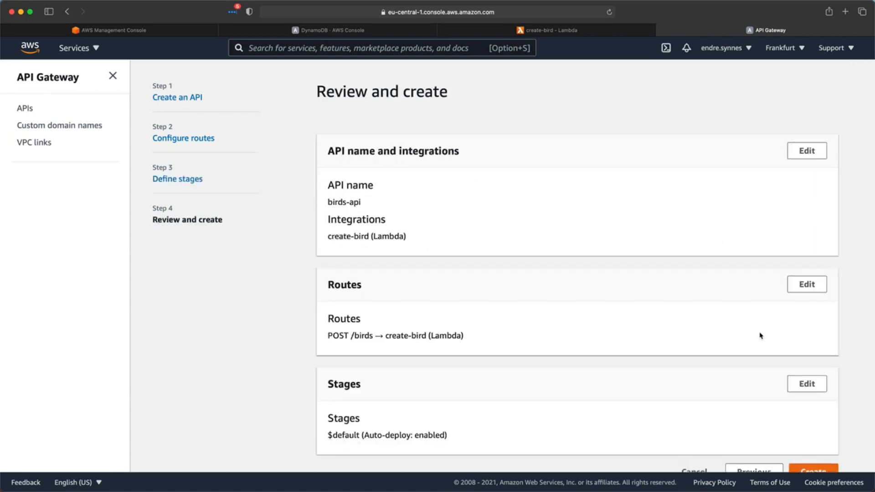
- Create birds-api, copy its $default stage invoke URL, and switch to Postman
scroll(653, 362, down, 1)
click(806, 454)
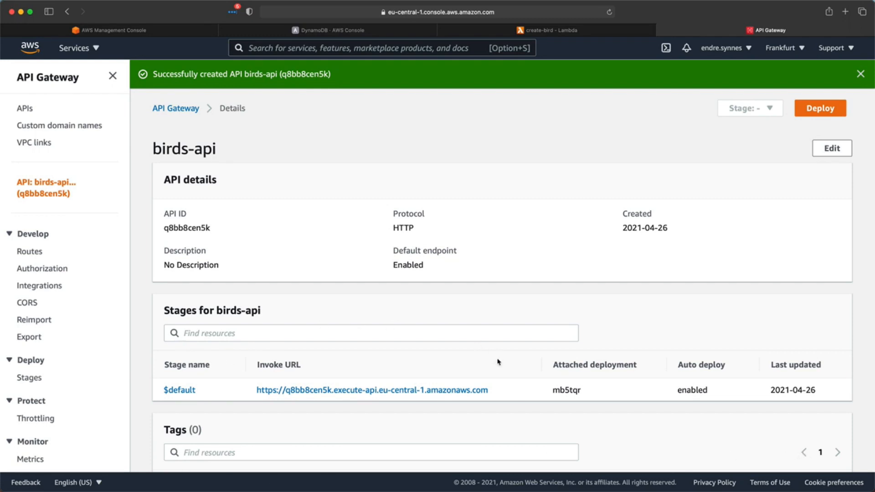
right_click(404, 393)
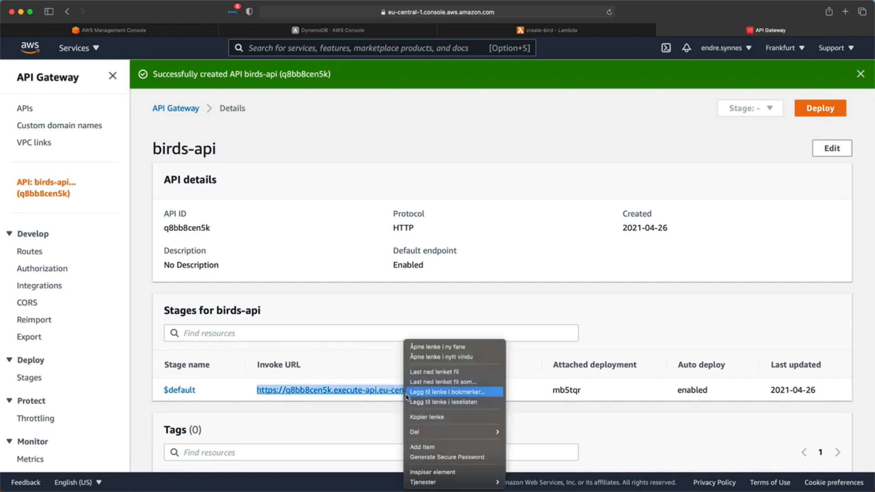
click(419, 417)
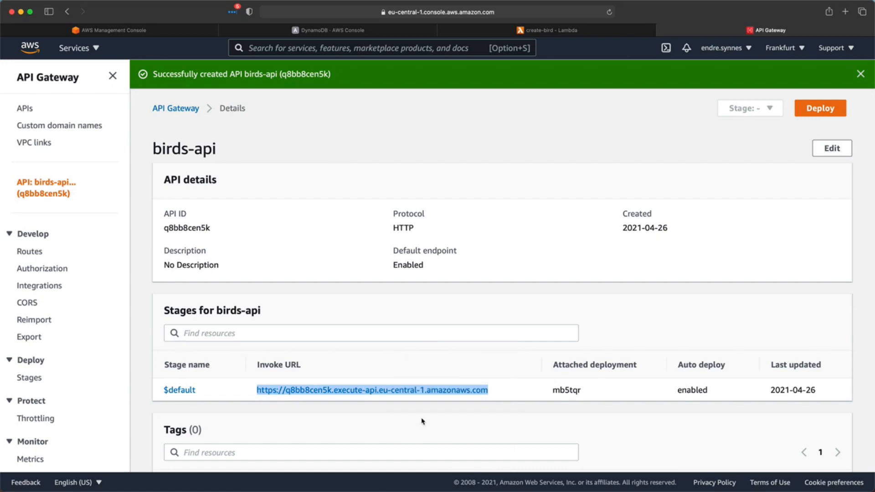
key(ctrl+Right)
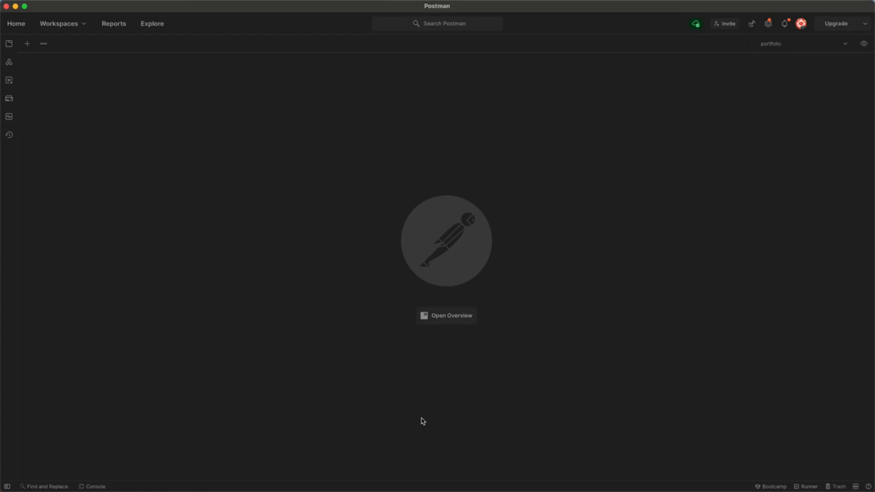
- Create a new POST request to the pasted invoke URL with /birds appended
click(27, 45)
click(56, 87)
click(50, 122)
click(109, 87)
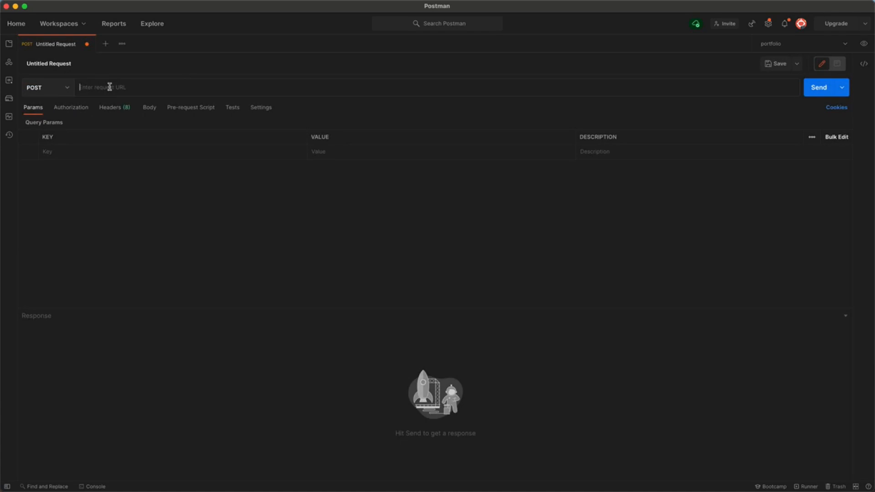
text(https://q8bb8cen5k.execute-api.eu-central-1.amazonaws.com)
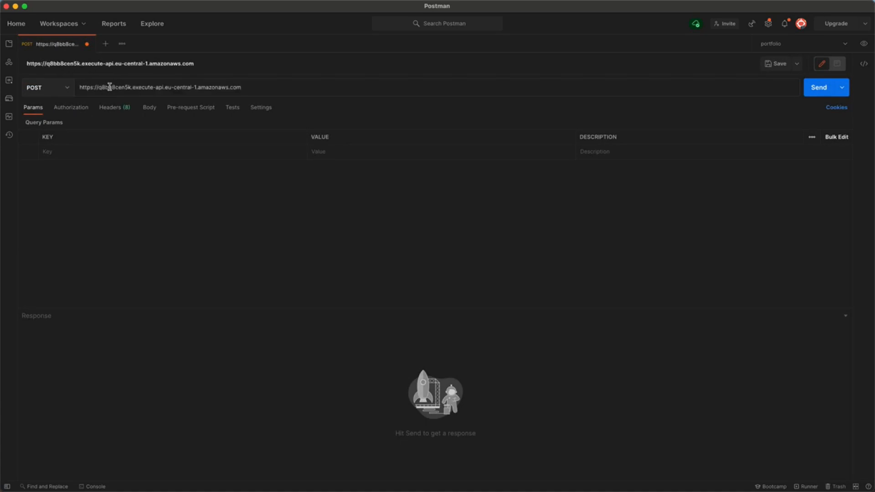
text(/birds)
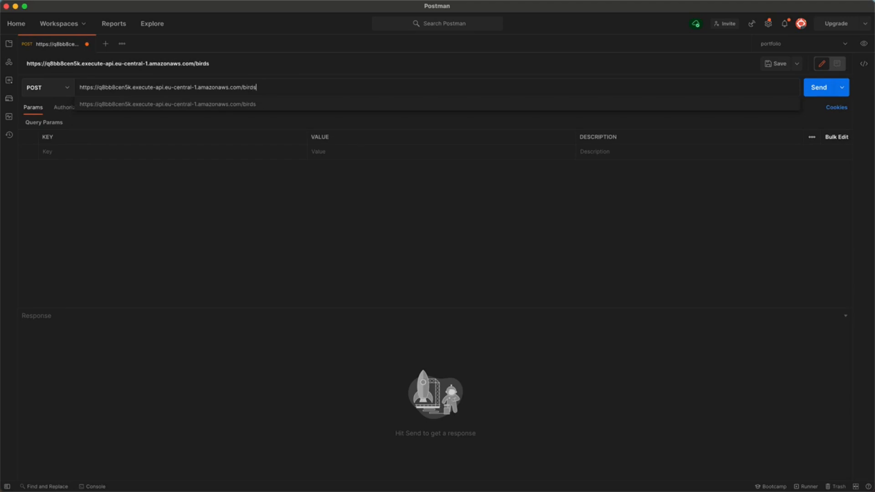
click(101, 181)
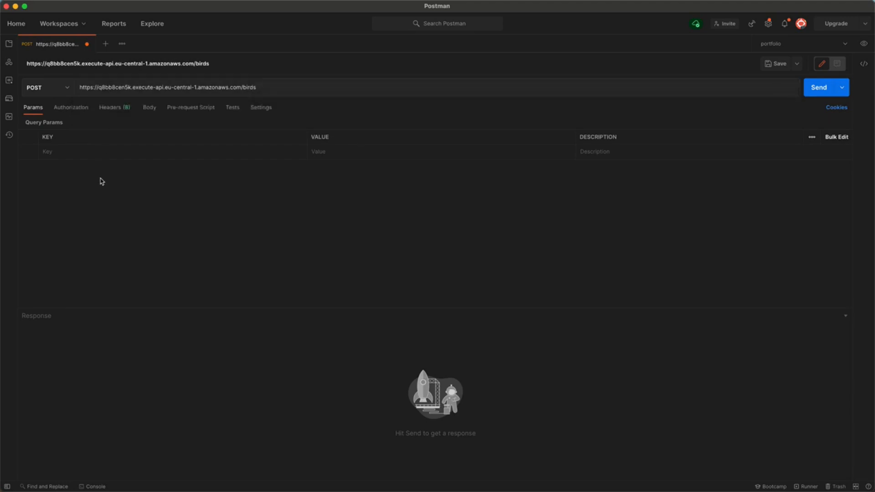
- Set the body to raw JSON and paste in the penguin bird object
click(145, 110)
click(177, 123)
click(279, 124)
click(273, 170)
click(248, 173)
click(83, 160)
text({   "id": "453gdgr43-155e-4283-a16f-546435gdgd5",   "canFly": false,   "name": "penguin",   "colors": [     "black",     "white",     "orange"   ] })
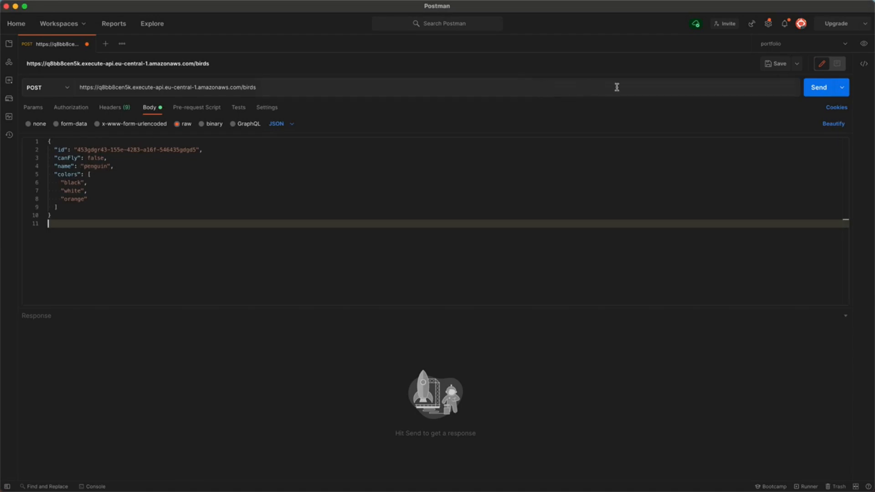
- Send the penguin POST request twice, getting 200 OK 'penguin stored in DB'
click(816, 90)
click(816, 90)
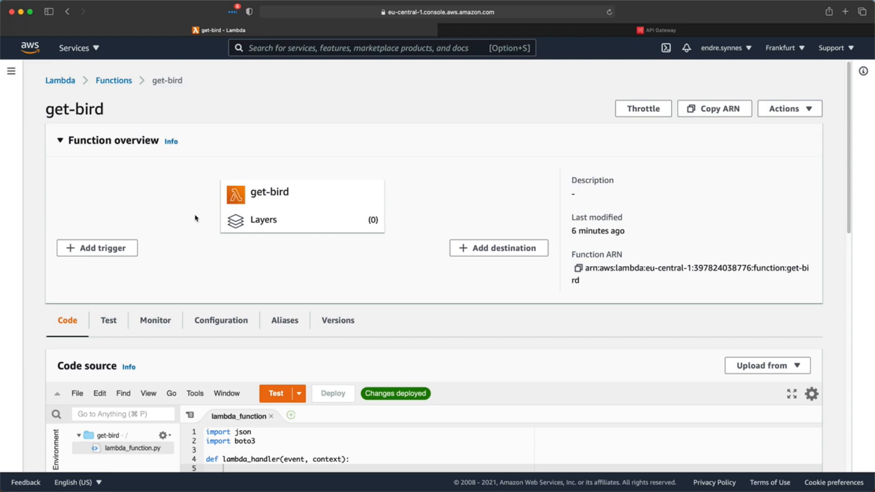
- In get-bird, add a boto3 DynamoDB resource, the awesome-birds table, and begin table.get_item(Key={
scroll(195, 219, down, 5)
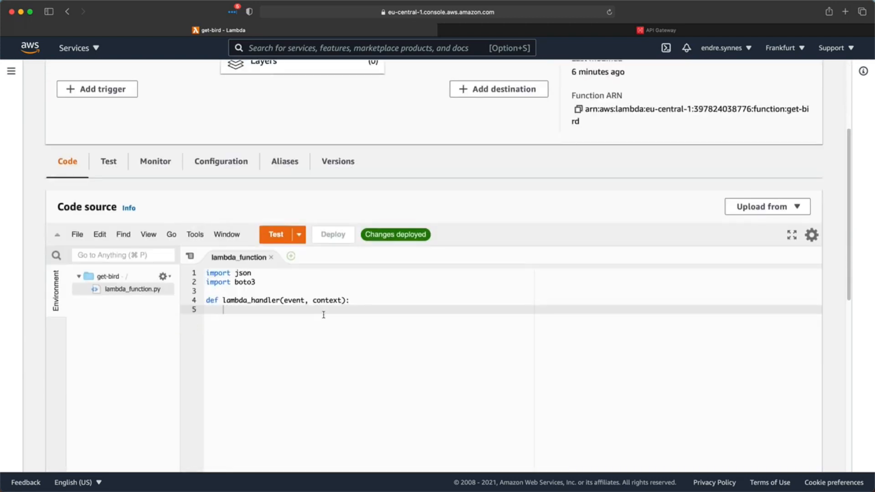
key(Return)
text(dynamodb = bot)
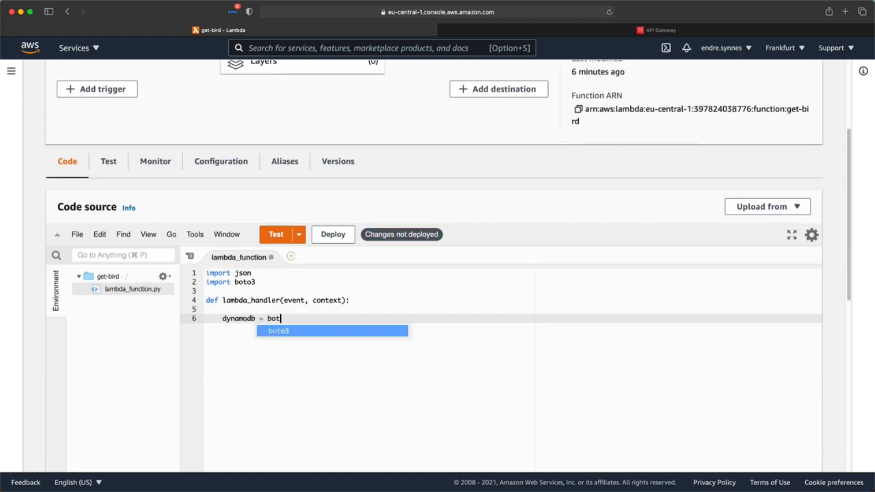
text(o3.resource("dynamodb"))
key(Return)
text(table = dynamodb.Table("awe)
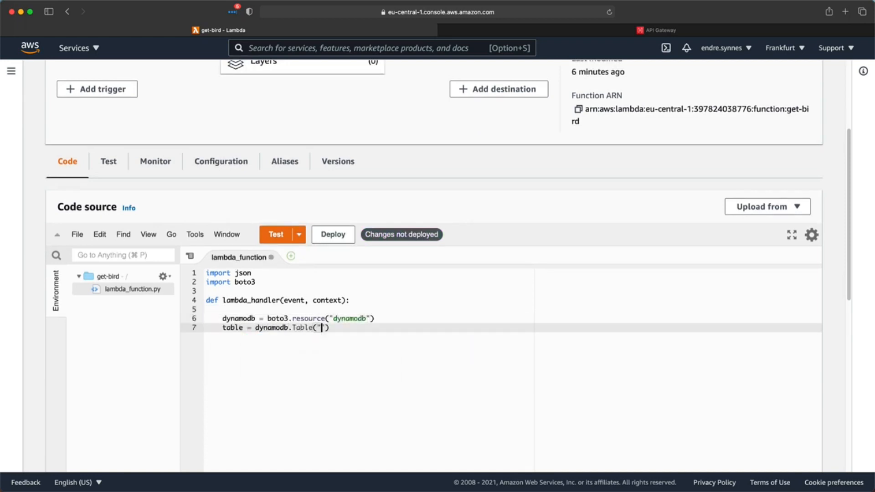
text(some-birds"))
key(Return)
key(Return)
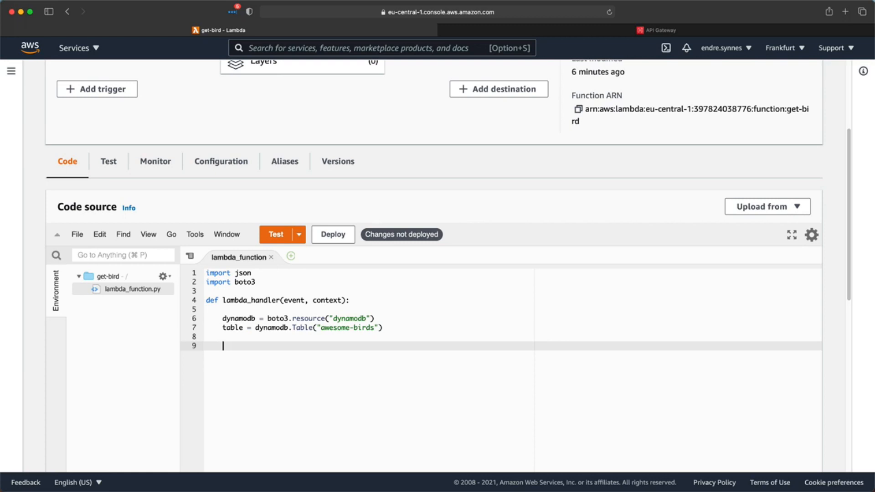
text(response = table.get_item(Key=)
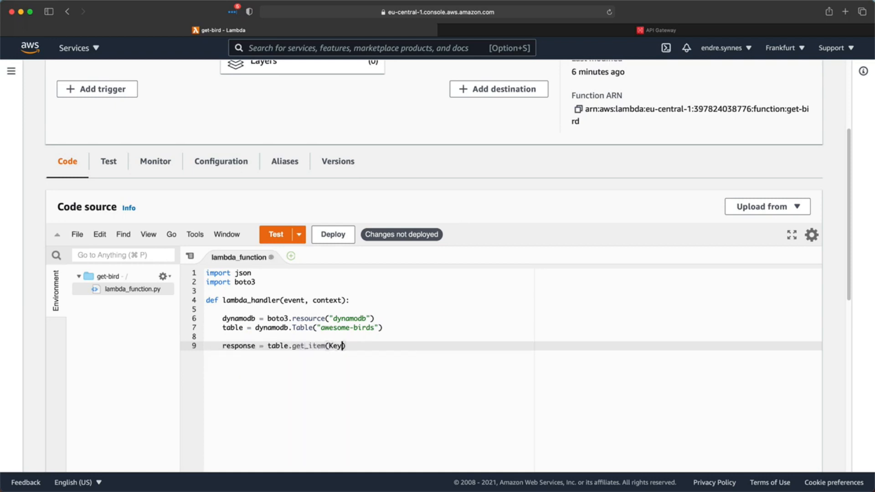
text({)
- Complete the get_item key as {"id": event["pathParameters"]["id"]}
key(Left)
key(Right)
text("id")
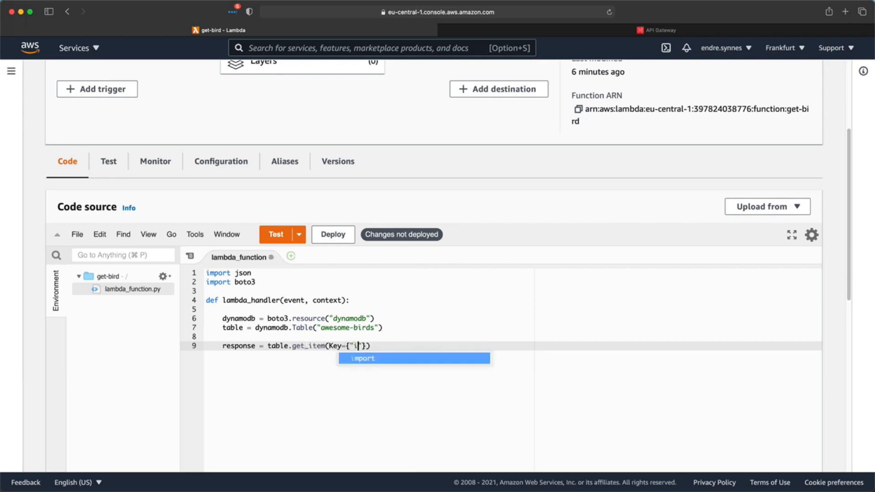
text(:)
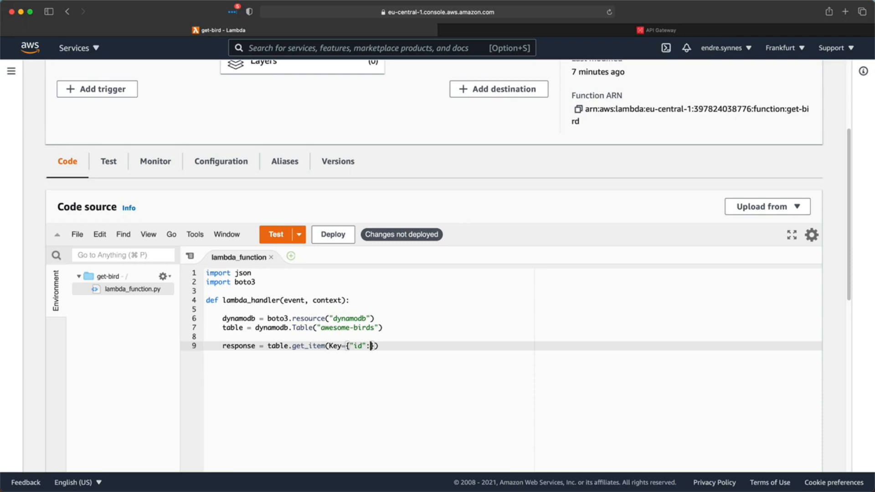
text(event[)
text("pathParameters"])
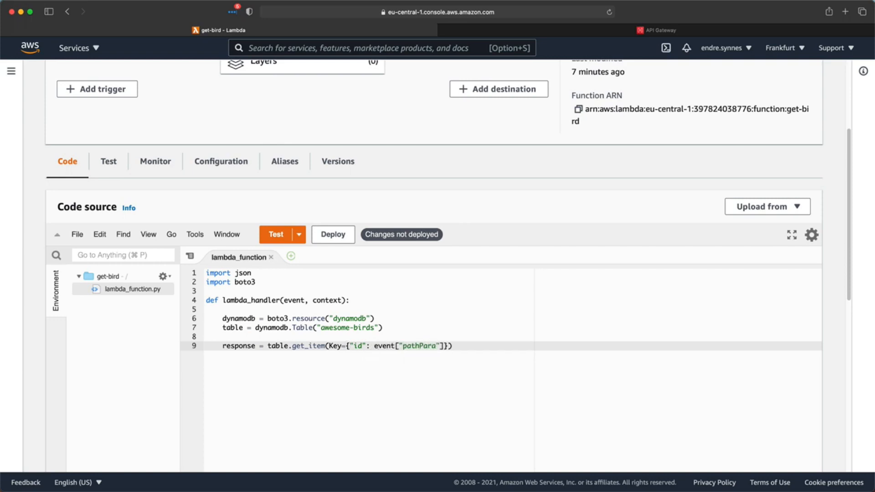
text(["id"])
- Return status 200 with the item as JSON body, deploy get-bird, and go to API Gateway
key(End)
key(Return)
key(Return)
text(ret)
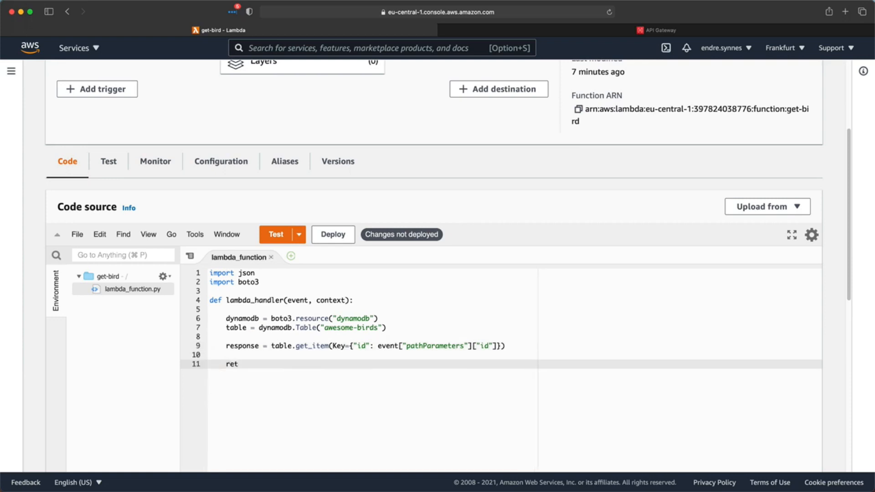
text(urn {)
key(Return)
text("statusCode": 200,)
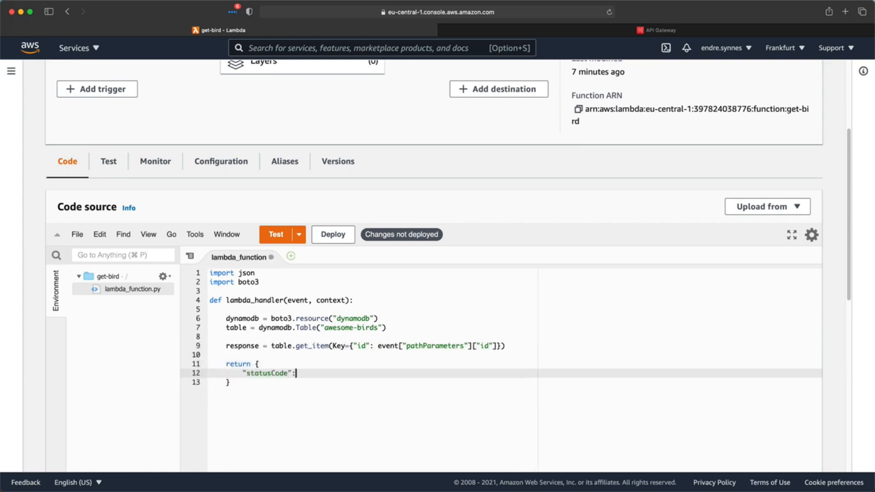
key(Return)
text("body": json.dumps)
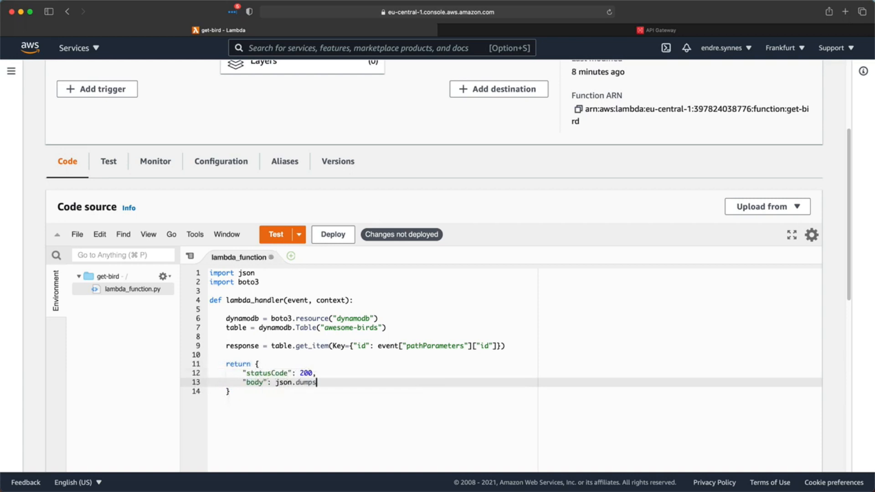
text((response["Item)
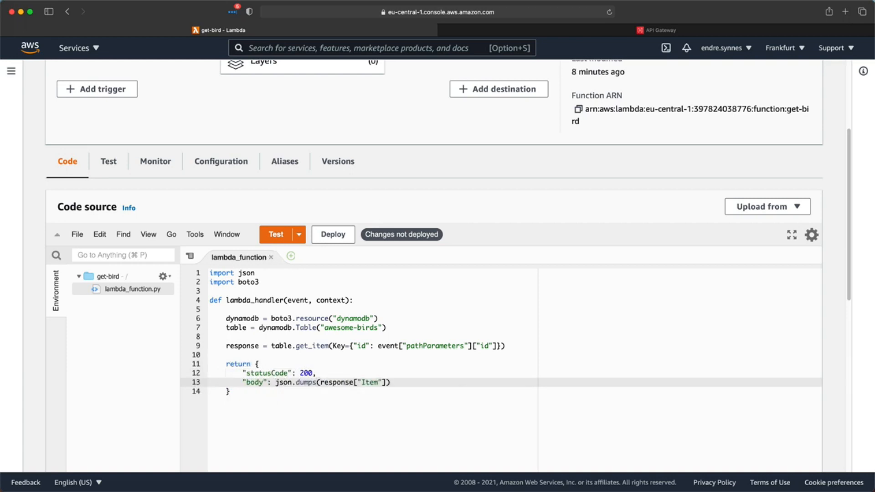
click(338, 233)
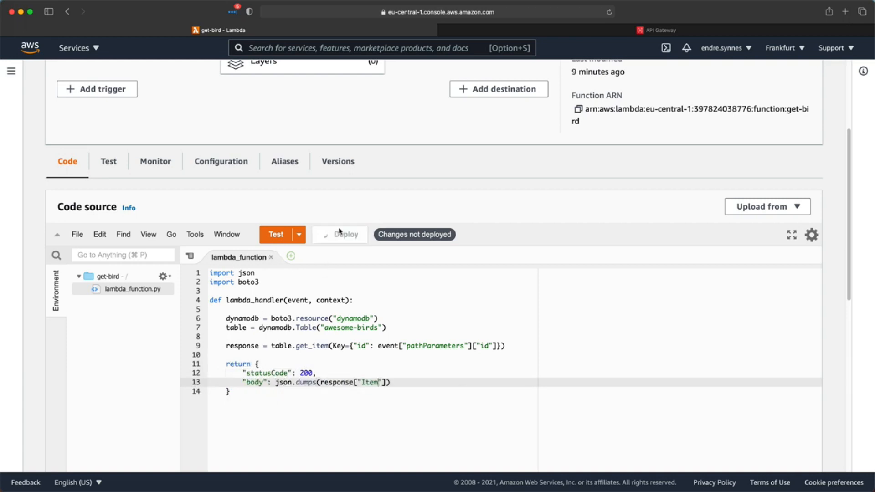
click(656, 30)
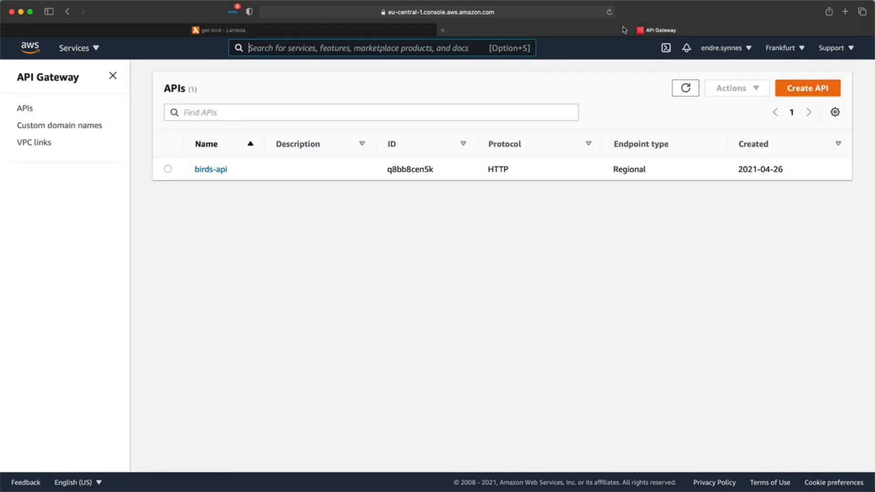
- Create a GET route with path /birds/{id} in birds-api's routes
click(200, 170)
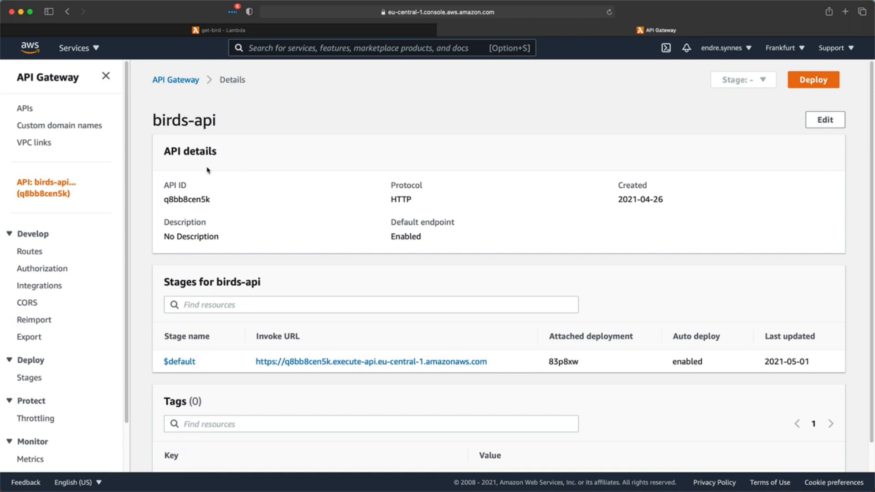
click(23, 258)
click(320, 159)
click(242, 214)
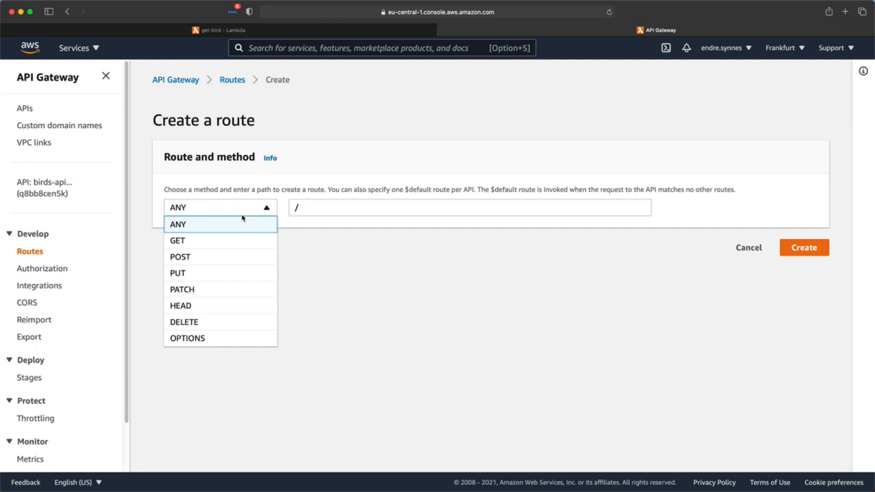
click(237, 239)
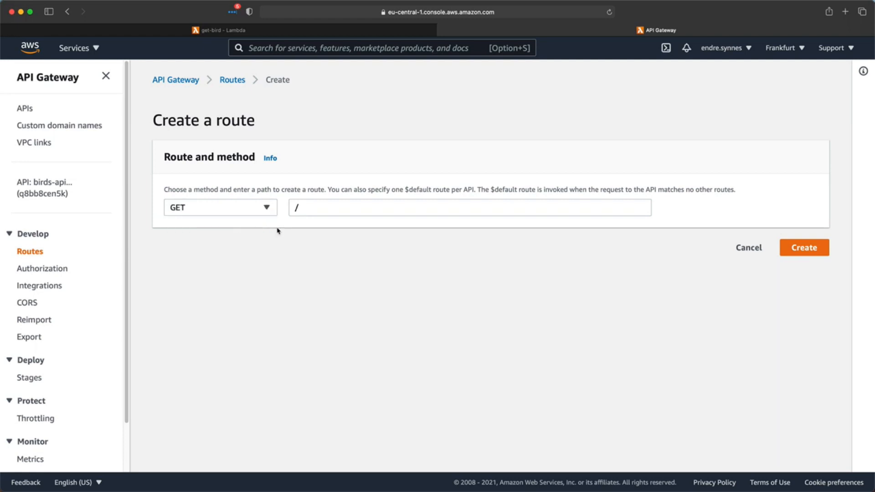
click(314, 207)
text(birds)
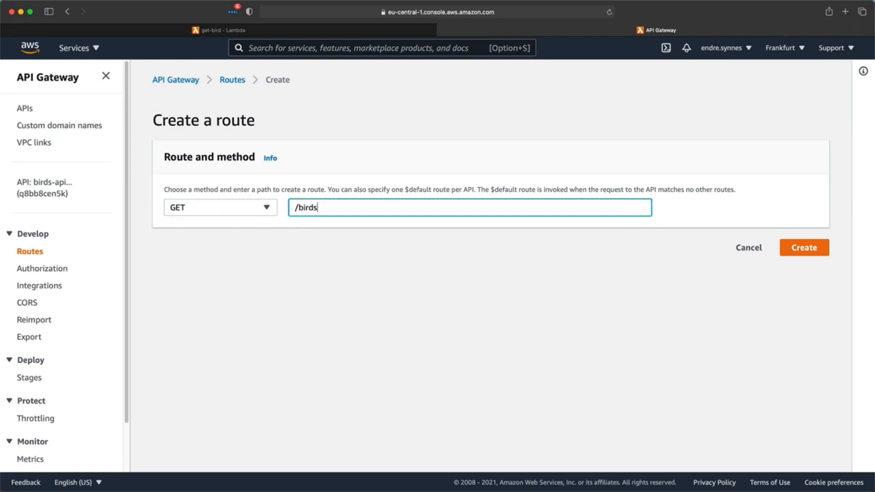
text(/{id})
click(813, 252)
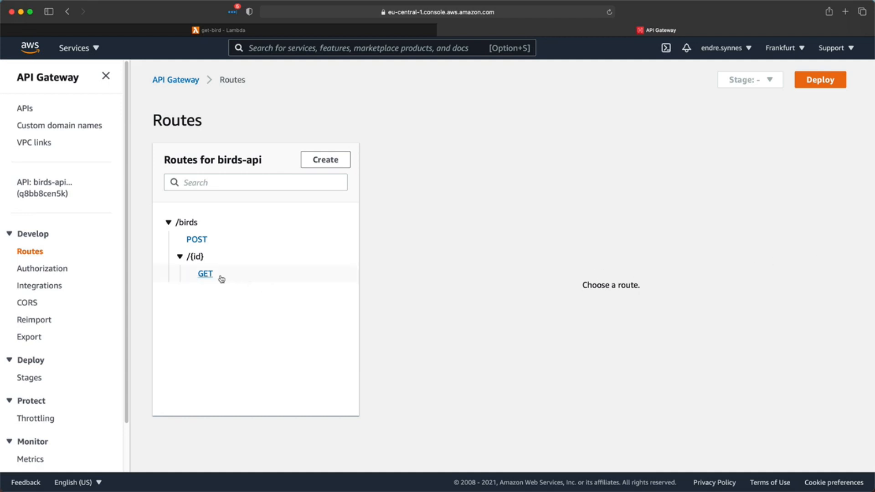
- Integrate the GET /birds/{id} route with the get-bird Lambda function
click(206, 274)
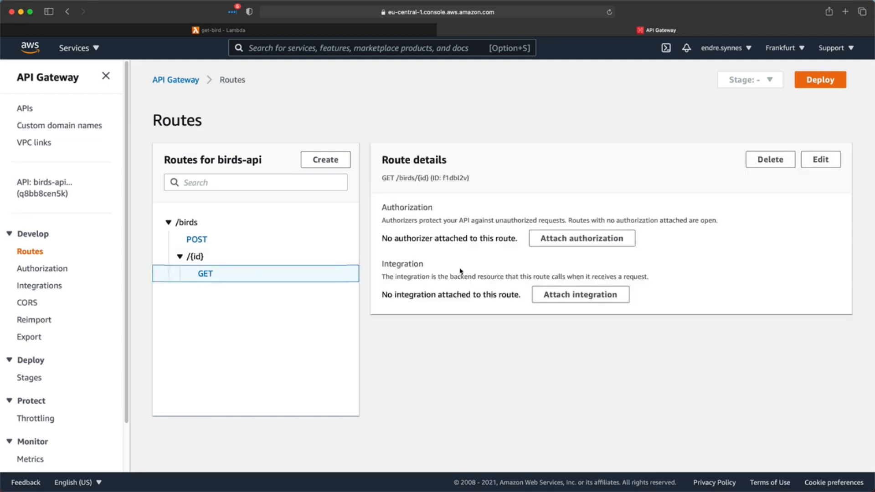
click(600, 295)
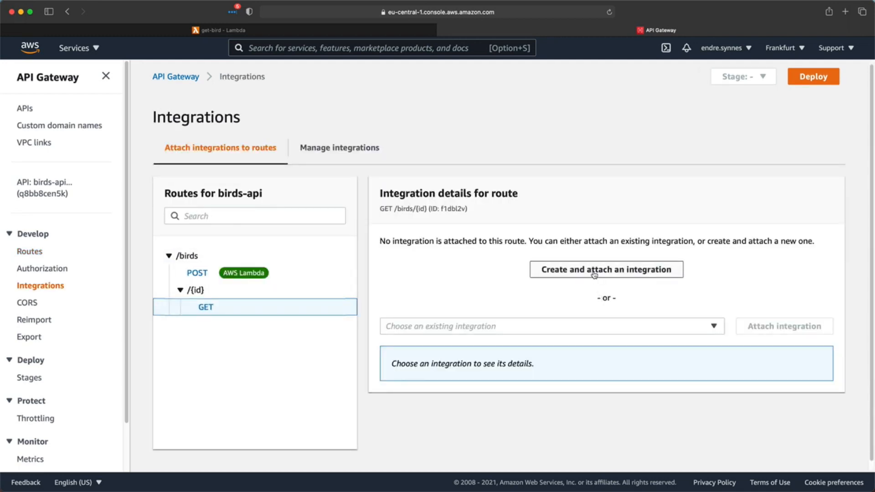
click(595, 273)
click(591, 292)
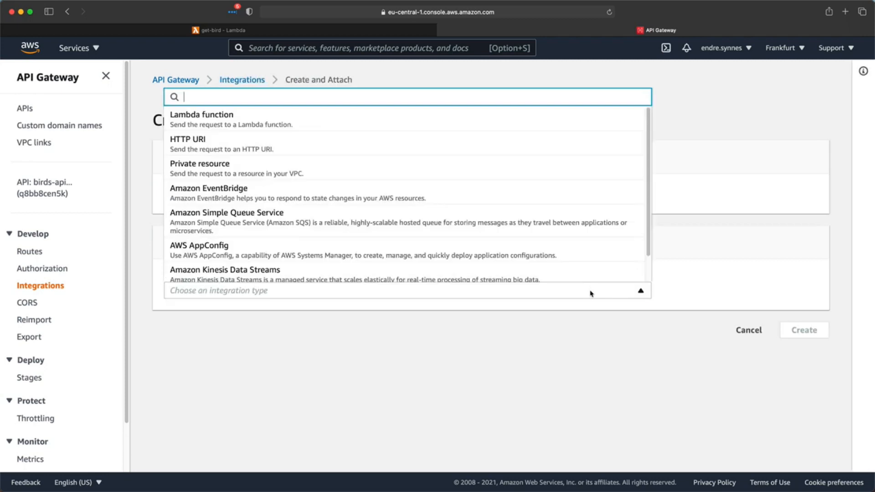
click(256, 124)
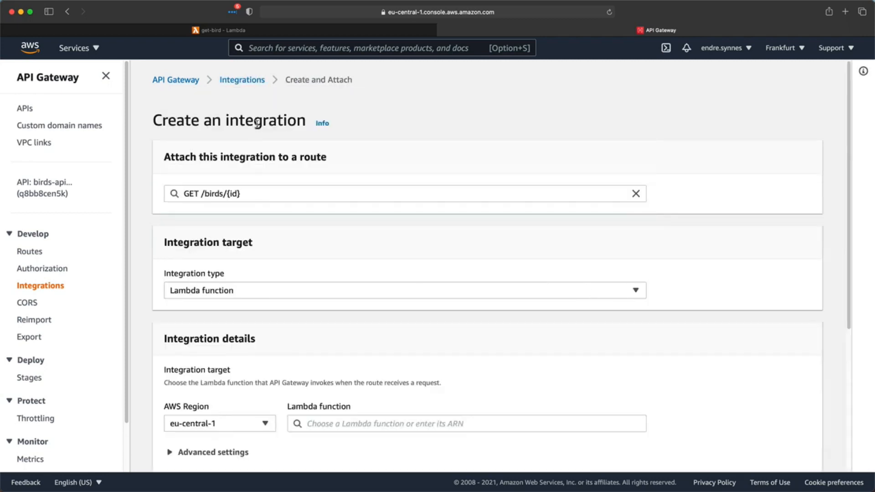
click(351, 422)
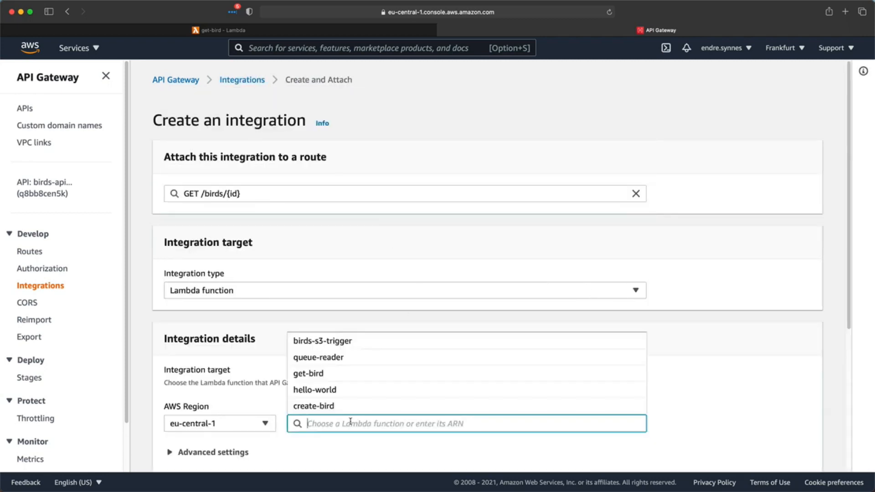
click(297, 377)
scroll(297, 377, down, 5)
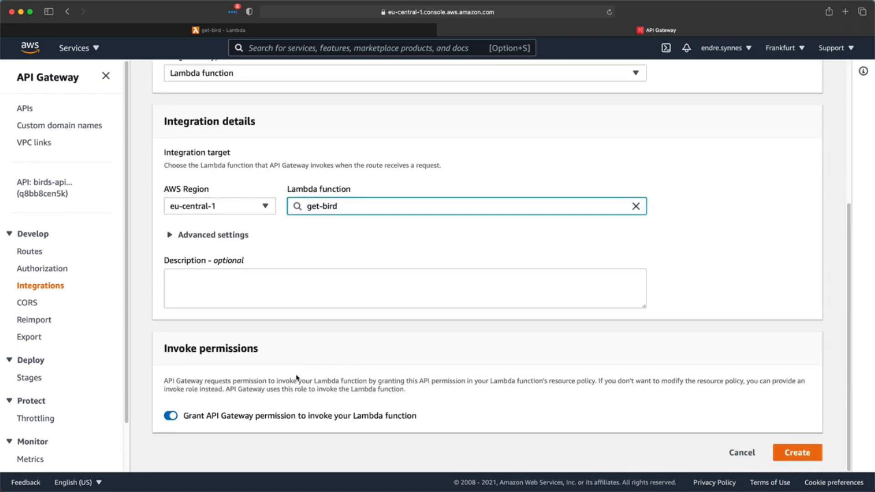
click(796, 453)
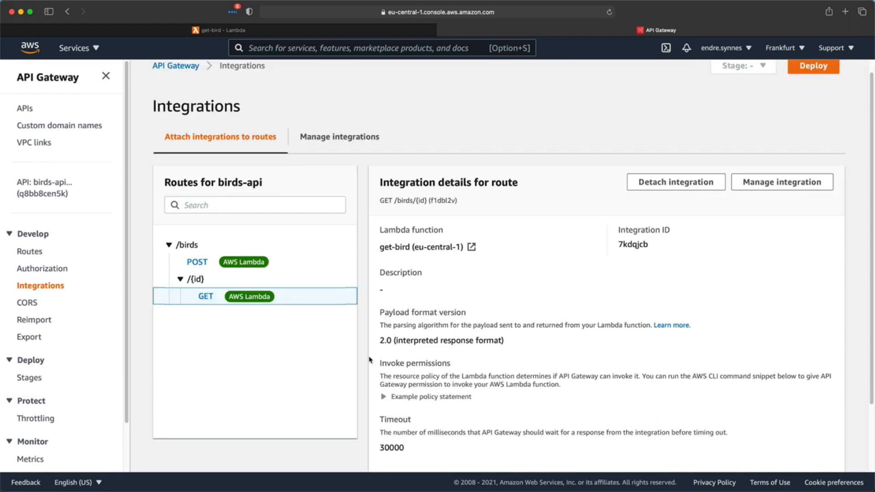
- Copy the birds-api $default stage invoke URL and switch to Postman
click(51, 197)
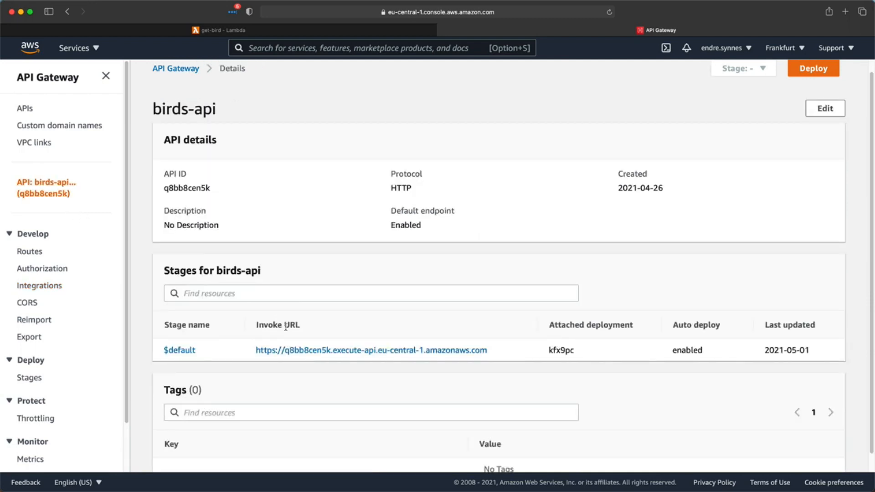
right_click(308, 351)
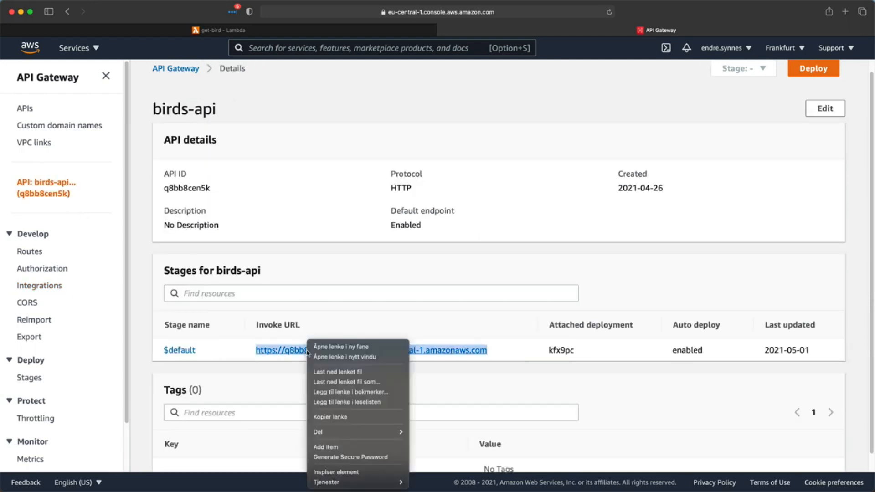
click(343, 416)
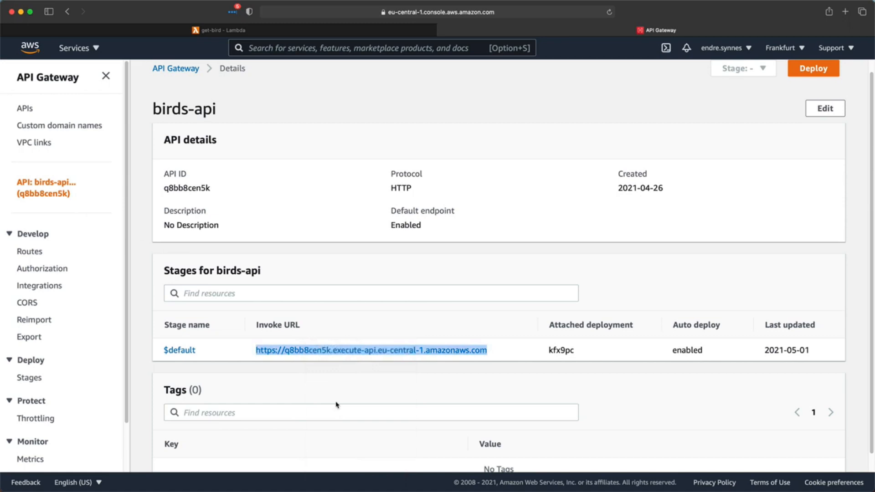
key(ctrl+Right)
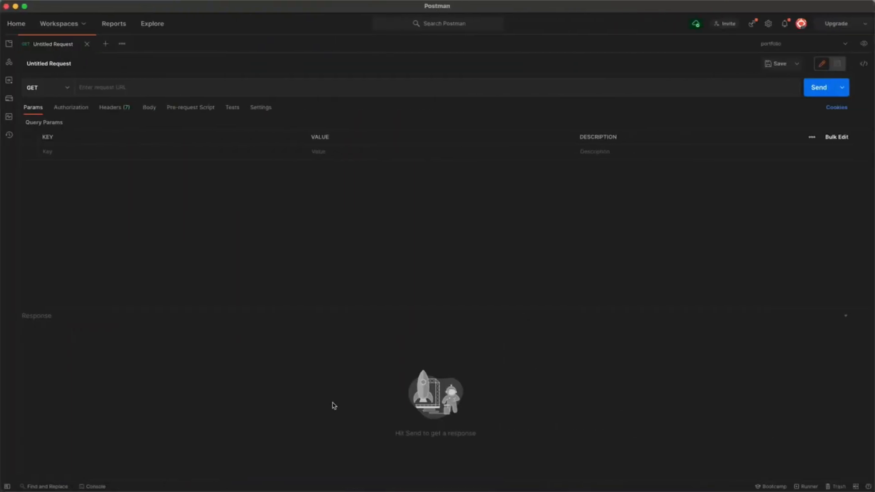
- Send a GET request to the invoke URL's /birds/453gdgr43-155e-4283-a16f-546435gdgd5 path
click(151, 83)
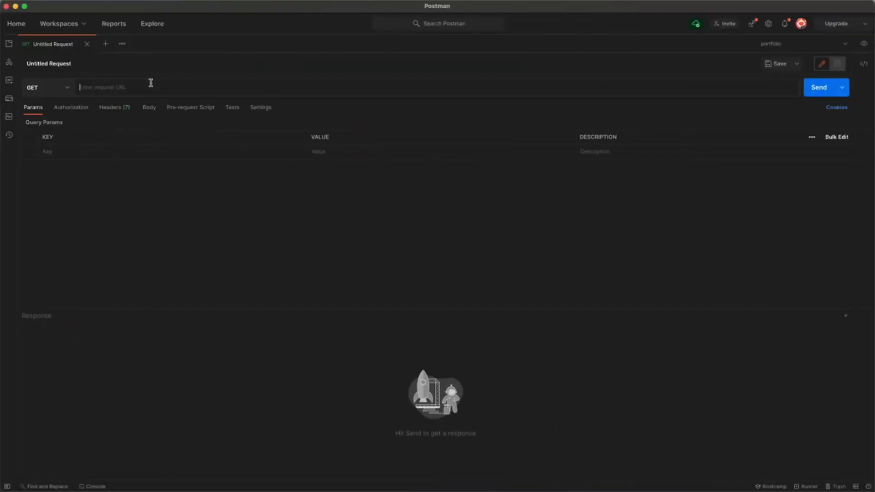
text(https://q8bb8cen5k.execute-api.eu-central-1.amazonaws.com/)
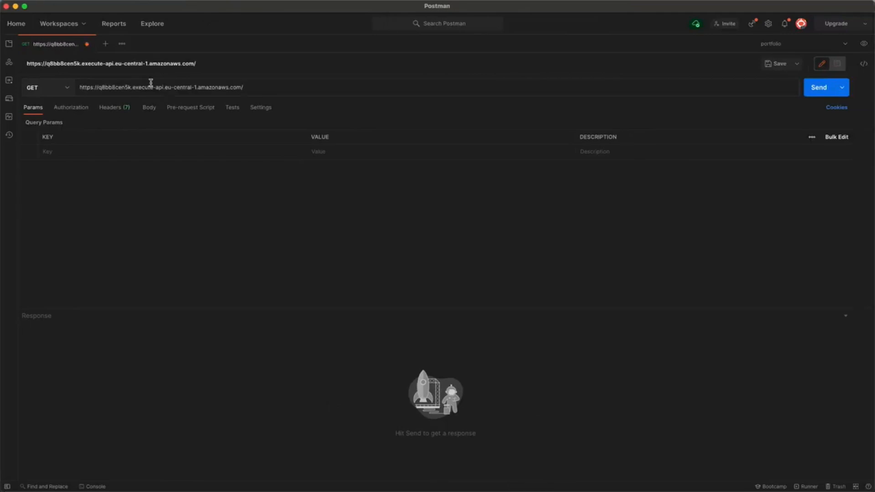
text(birds/)
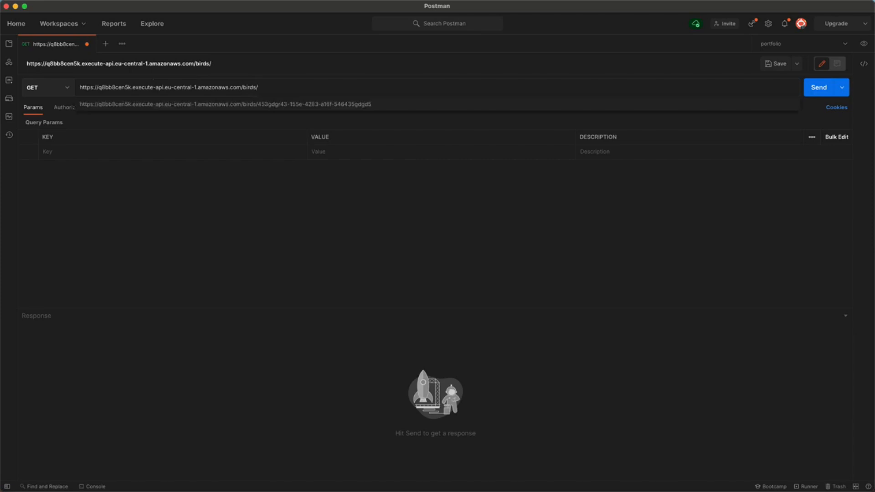
key(Down)
key(Return)
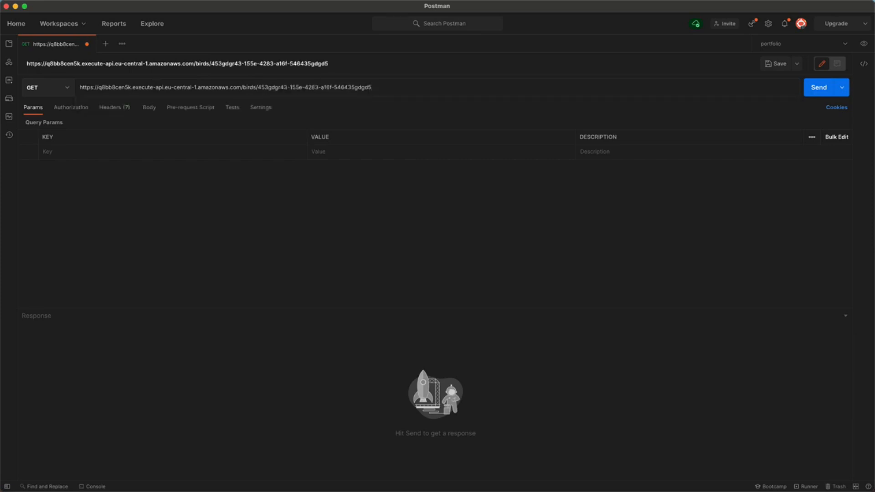
click(809, 96)
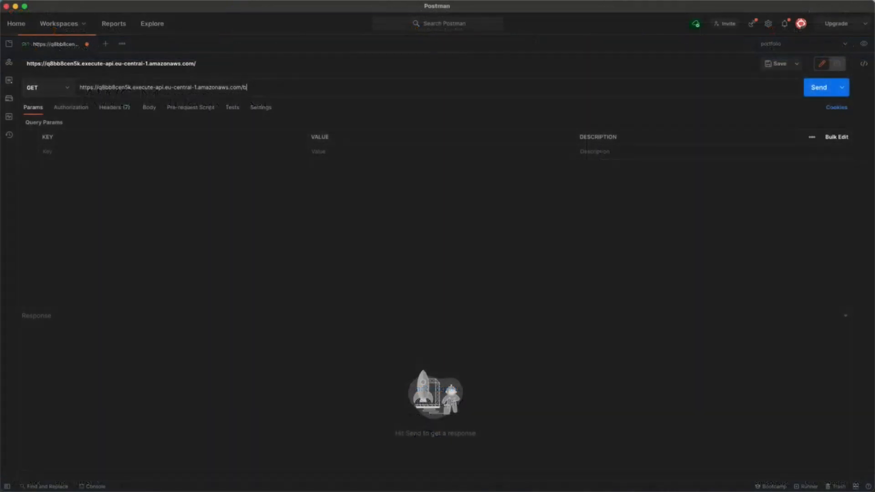
- Re-select the bird URL with the penguin's id from the history suggestions
text(irds)
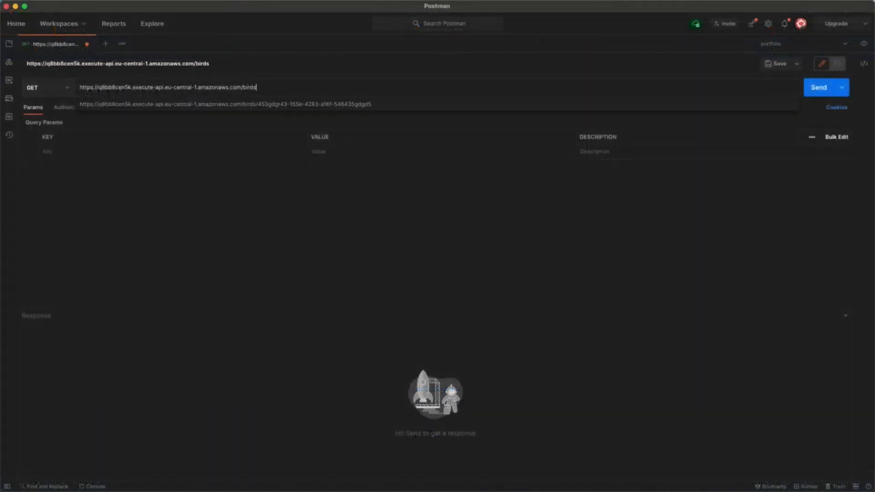
key(Down)
key(Return)
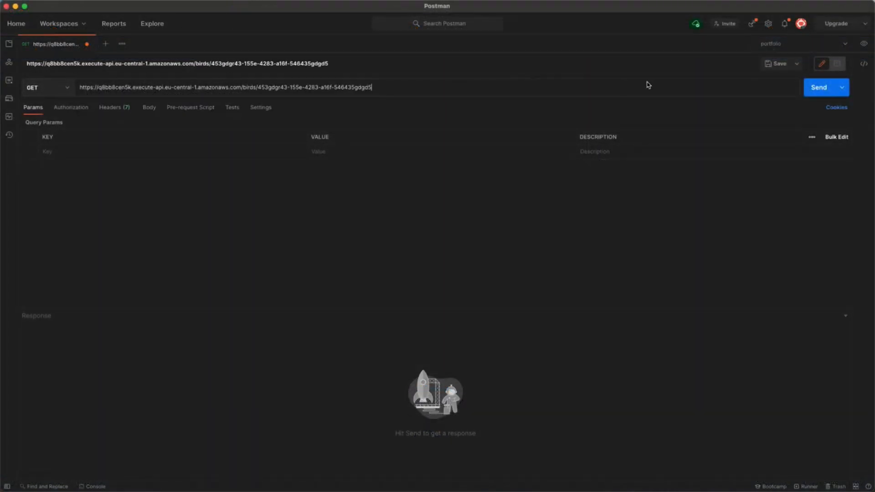
- Re-send the bird GET request, then send the POST /birds request with the penguin JSON
click(809, 96)
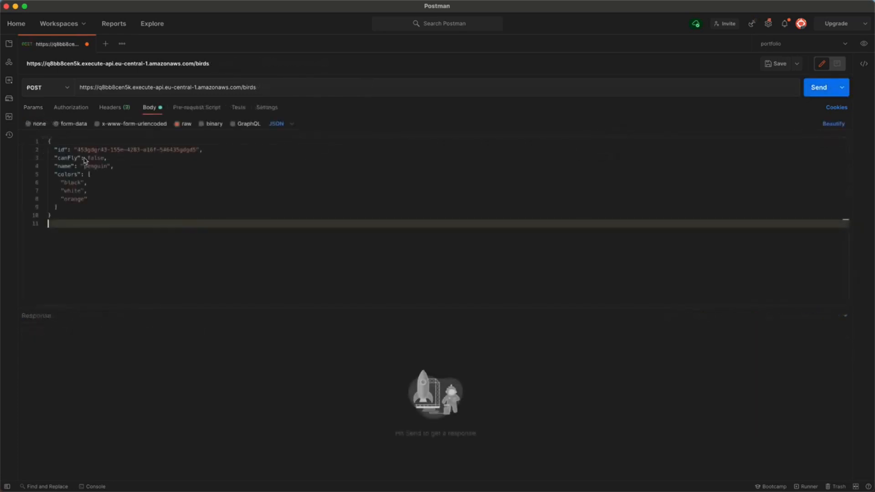
click(817, 91)
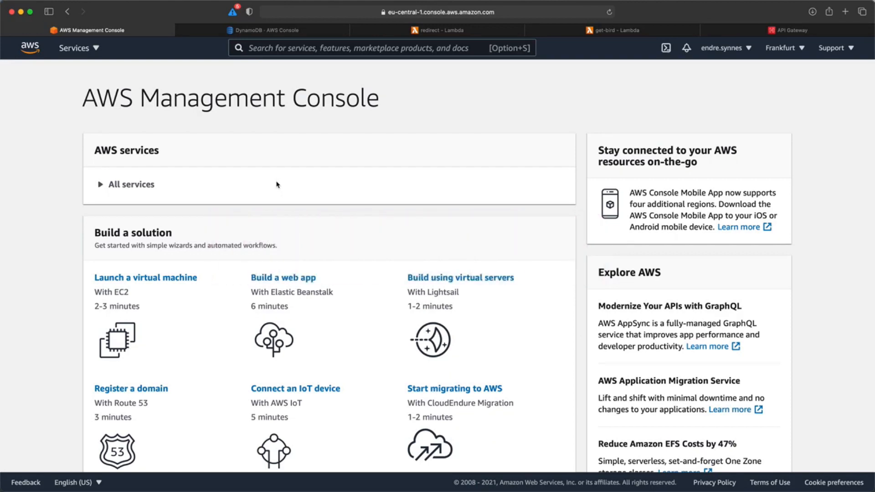
- Review the imageUrl column of the awesome-birds items, then open the redirect Lambda
click(246, 33)
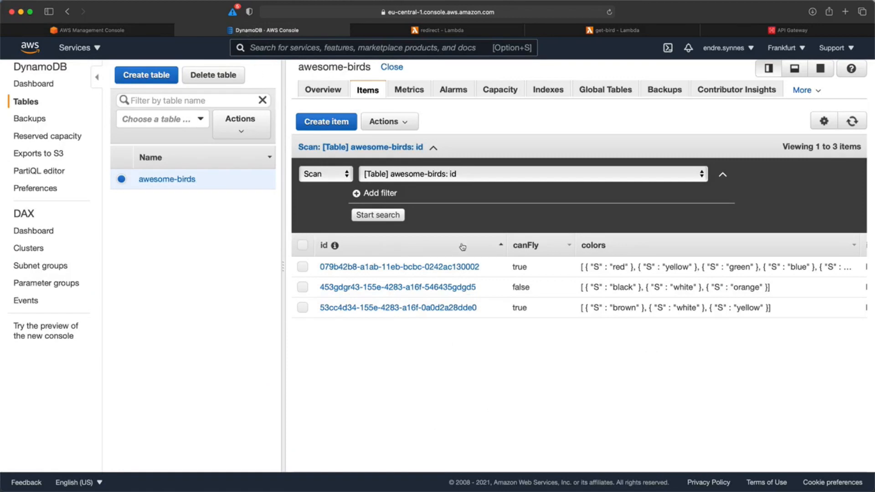
scroll(578, 287, right, 5)
scroll(577, 288, right, 3)
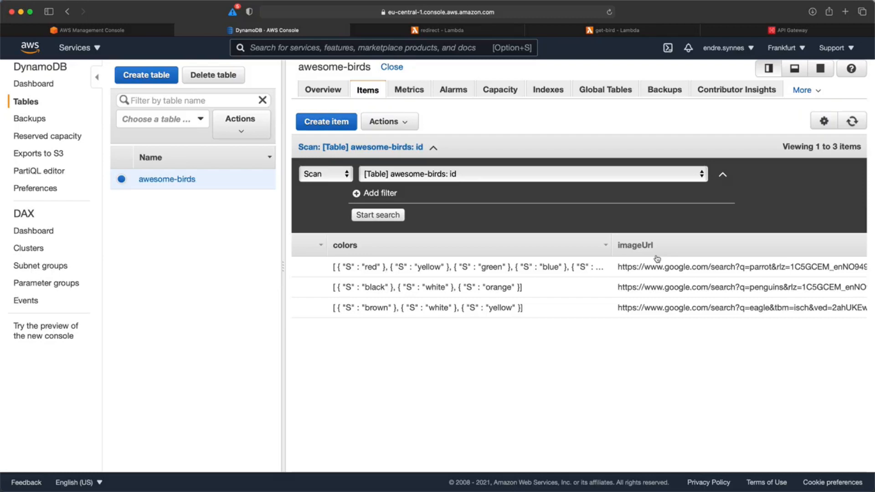
click(461, 31)
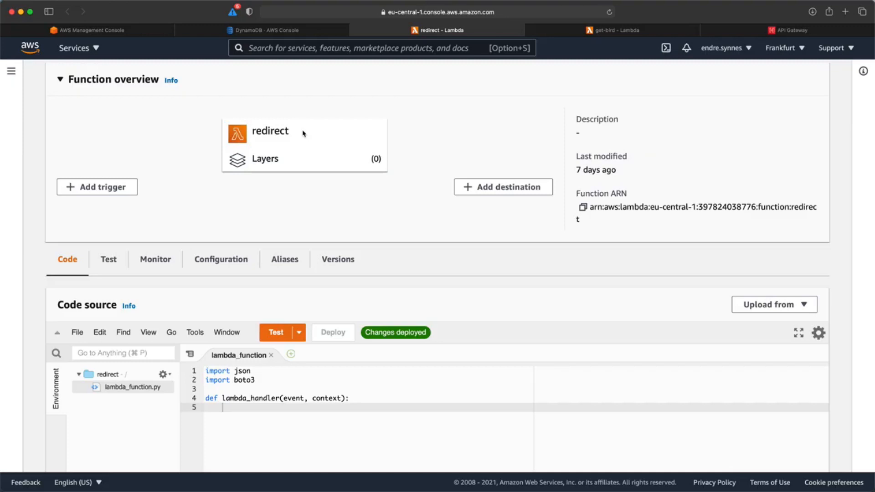
- Replace the redirect function's code with get-bird's handler code and save it
click(587, 33)
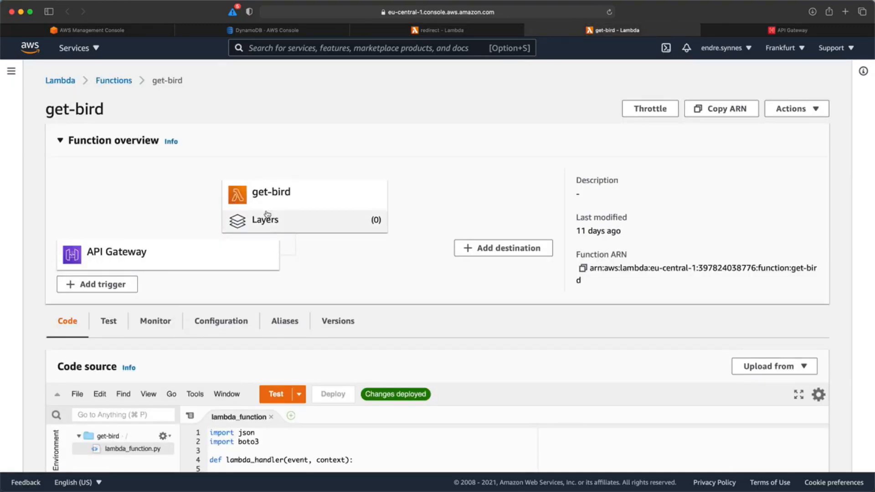
scroll(267, 213, down, 1)
scroll(268, 213, down, 5)
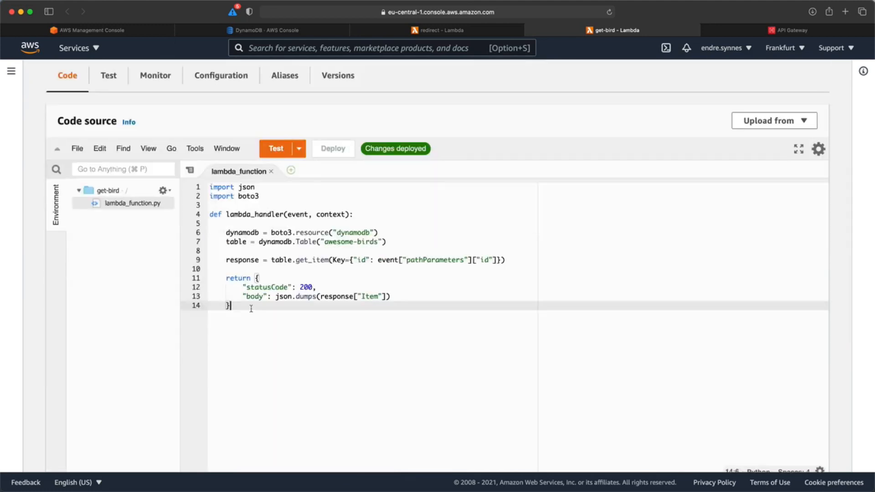
key(super+a)
key(super+c)
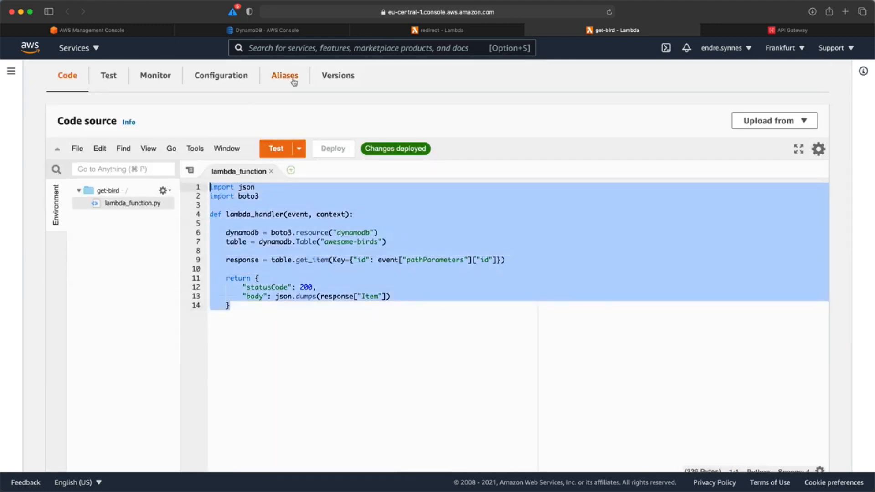
click(415, 34)
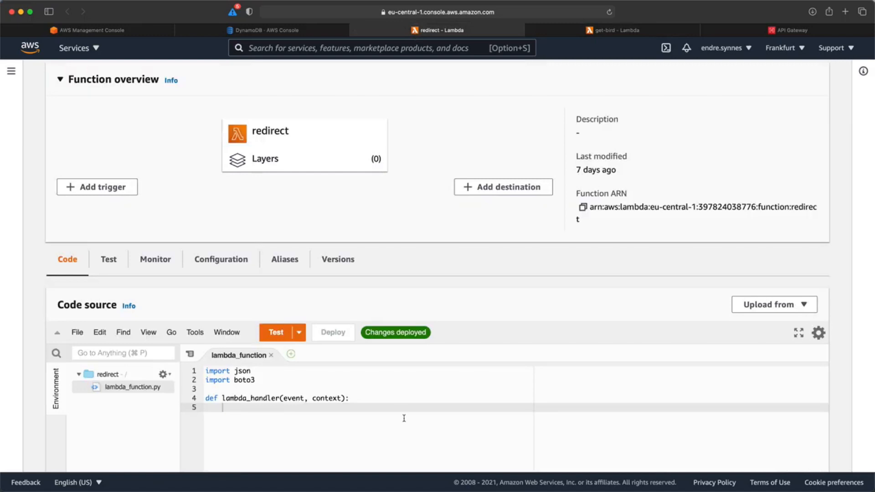
key(super+a)
key(BackSpace)
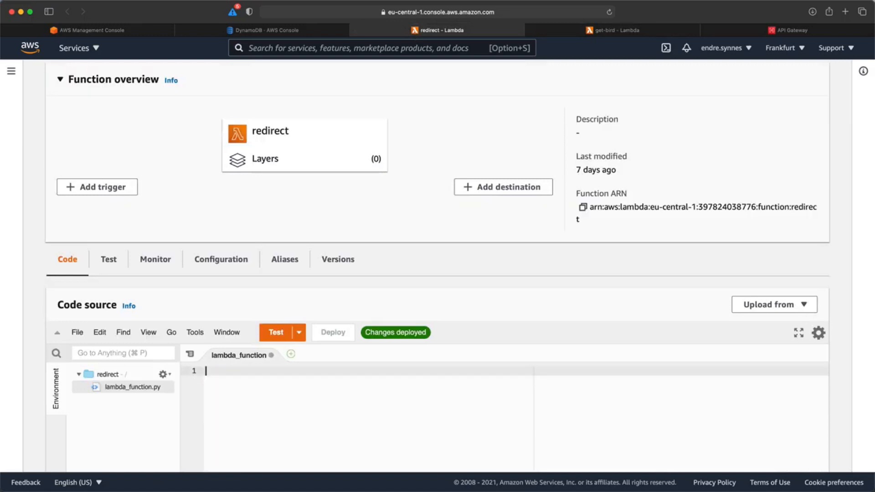
key(super+v)
key(super+s)
- Return statusCode 302 with a Location header of the item's imageUrl, and deploy
scroll(374, 434, down, 3)
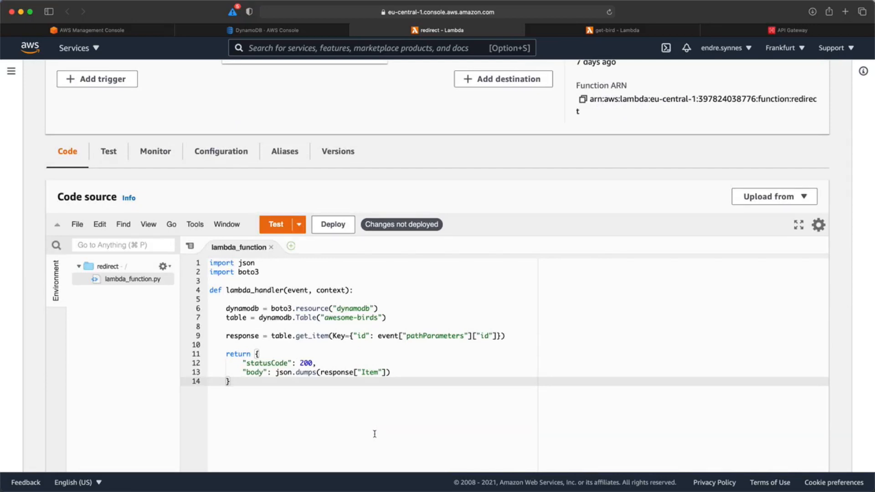
double_click(306, 363)
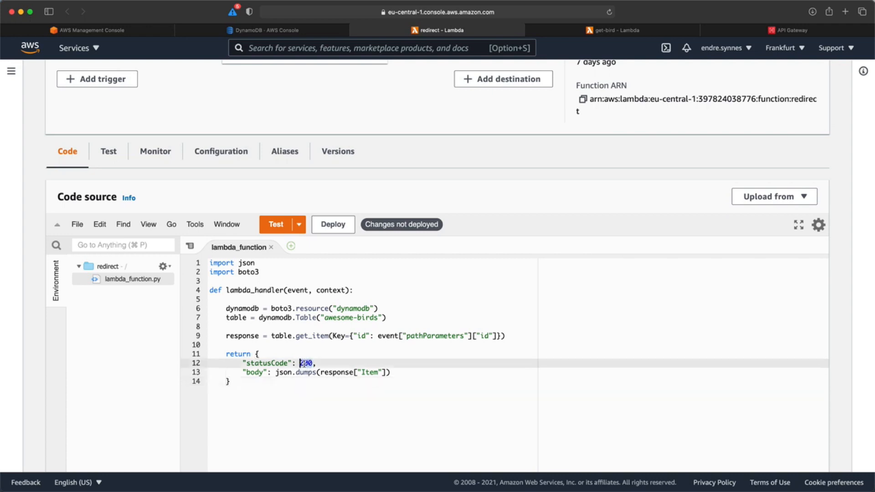
text(302)
click(242, 372)
drag(243, 371, 403, 375)
key(BackSpace)
text("headers")
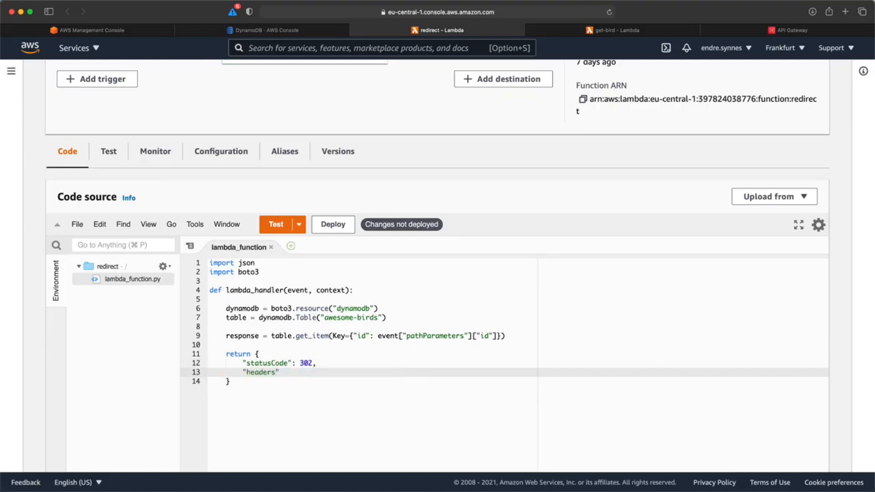
text(: {)
key(Return)
text(")
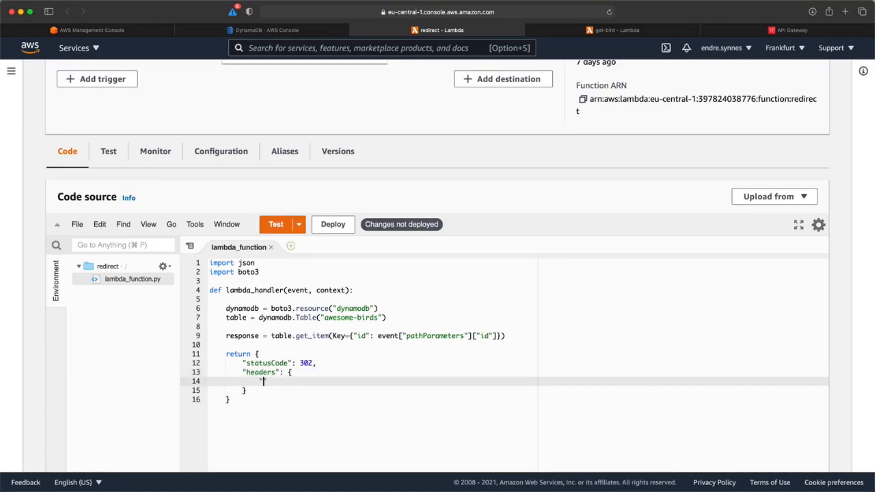
text(Location": response["Item"]["i)
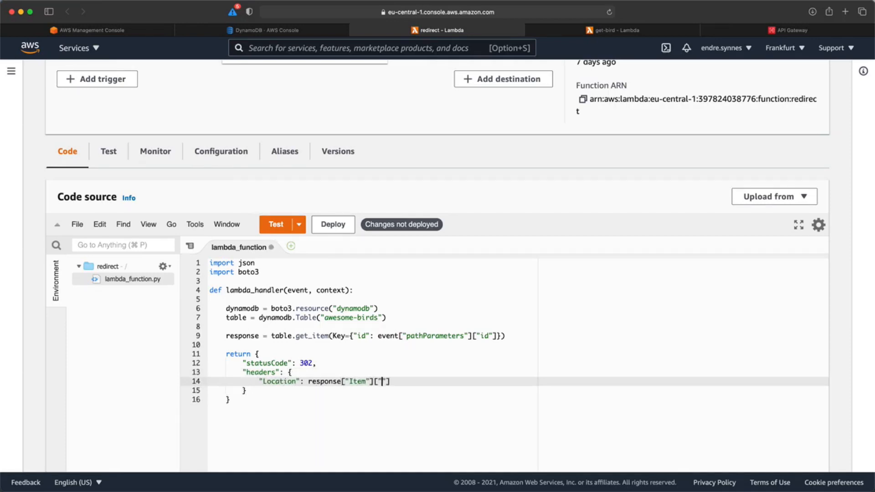
text(mageUrl)
click(327, 227)
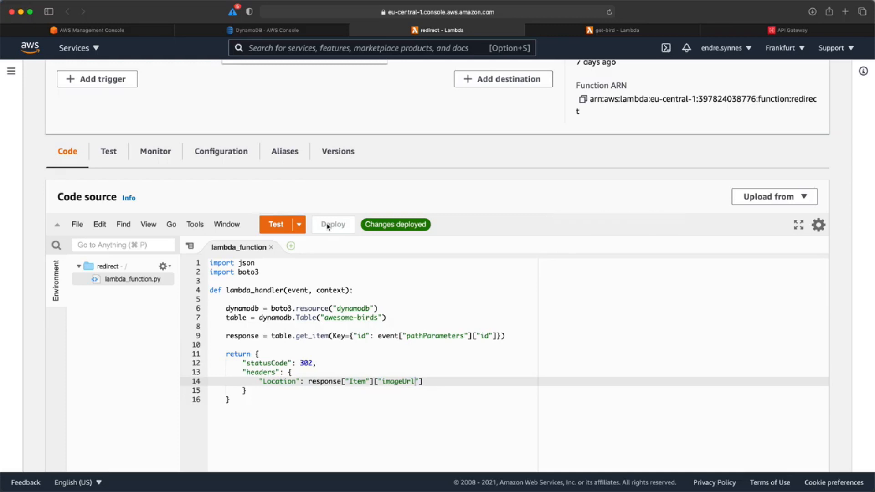
click(750, 29)
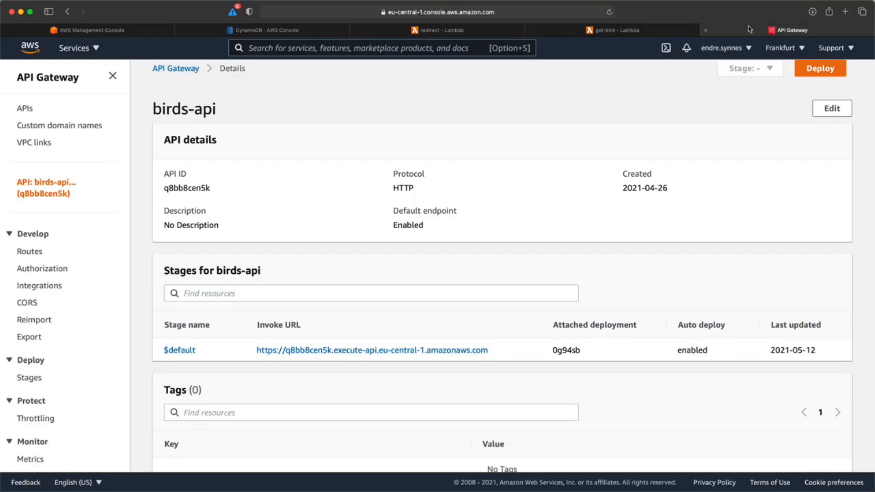
- Create a GET route with path /birds/{id}/images in birds-api
click(22, 255)
click(319, 161)
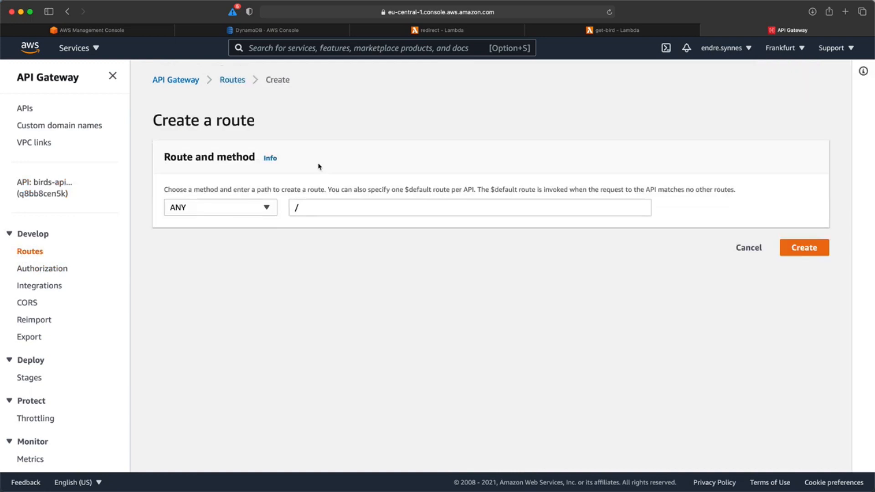
click(267, 208)
click(250, 238)
click(310, 207)
text(birds)
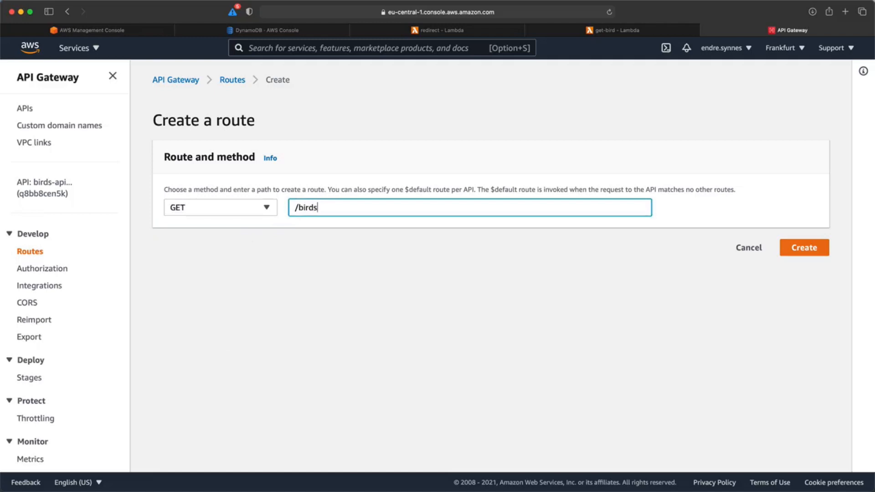
text(/{id}/images)
click(805, 247)
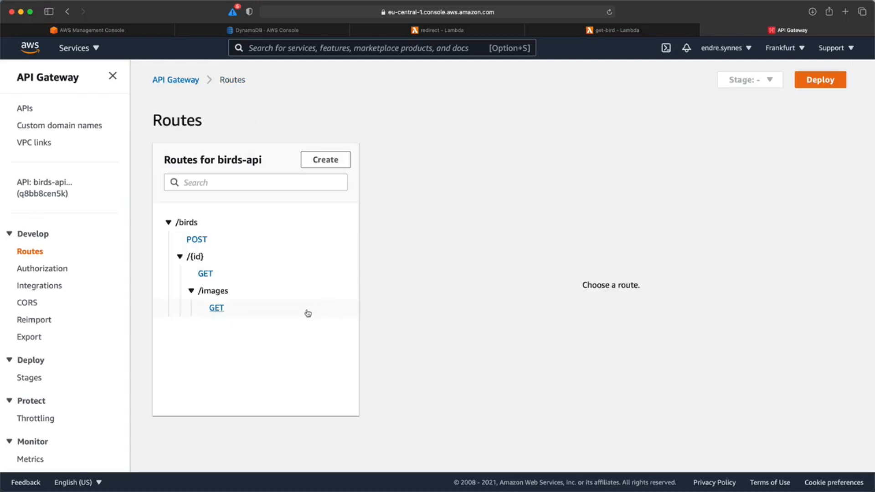
- Attach the redirect Lambda integration to GET /birds/{id}/images and return to birds-api details
click(219, 309)
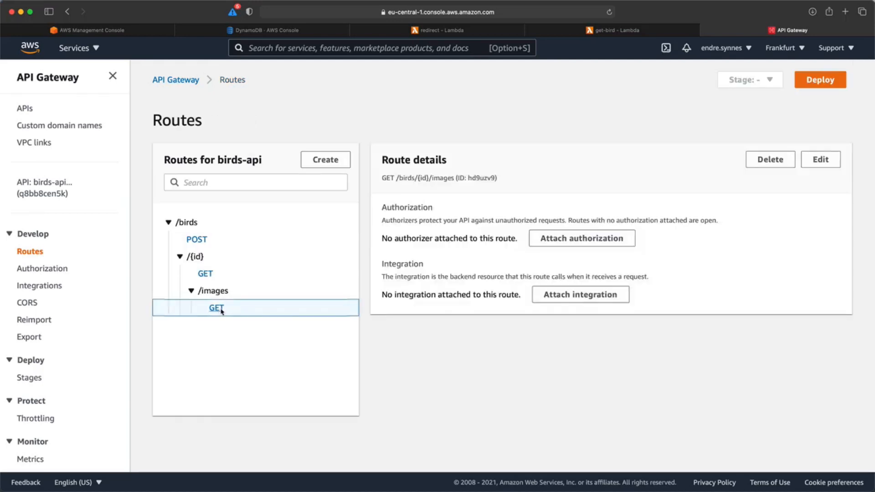
click(578, 291)
click(578, 279)
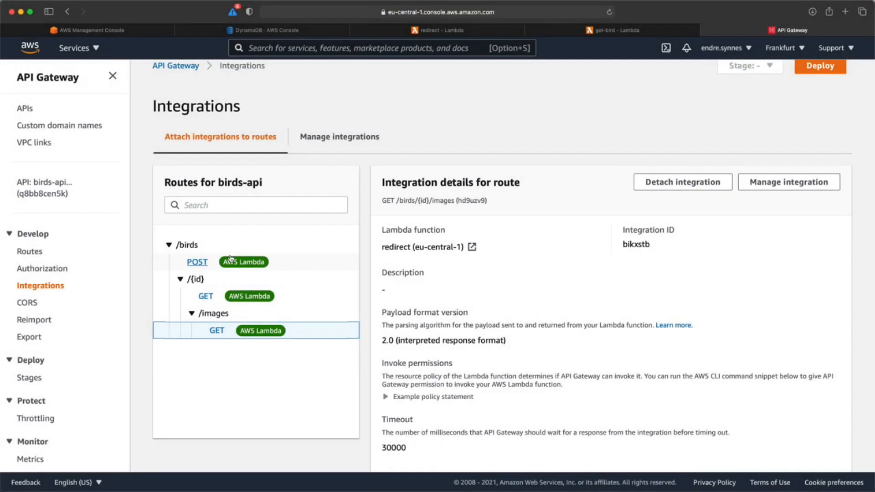
click(43, 191)
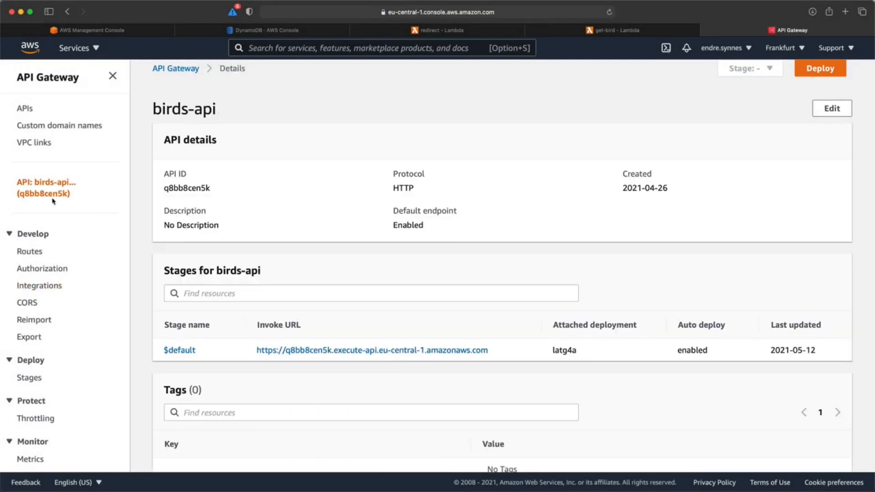
- Copy the birds-api invoke URL into the incognito Chrome address bar
right_click(262, 352)
key(super+c)
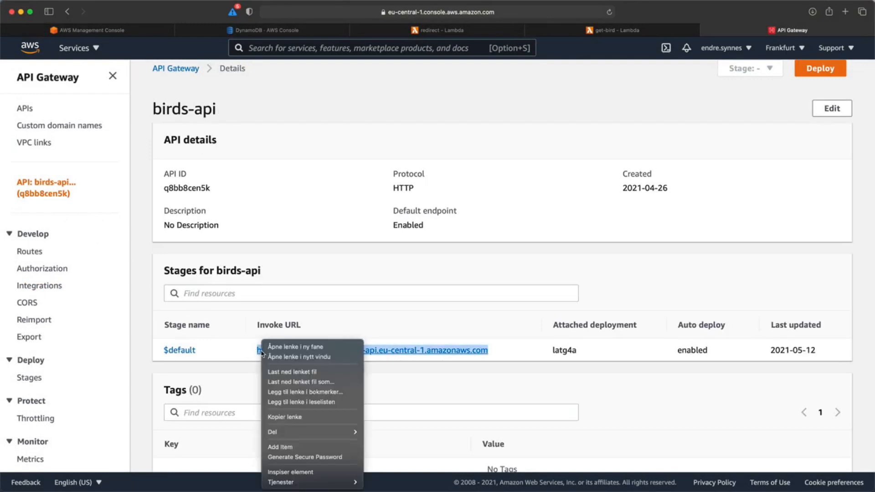
click(293, 417)
key(ctrl+Right)
click(123, 27)
key(super+v)
click(198, 202)
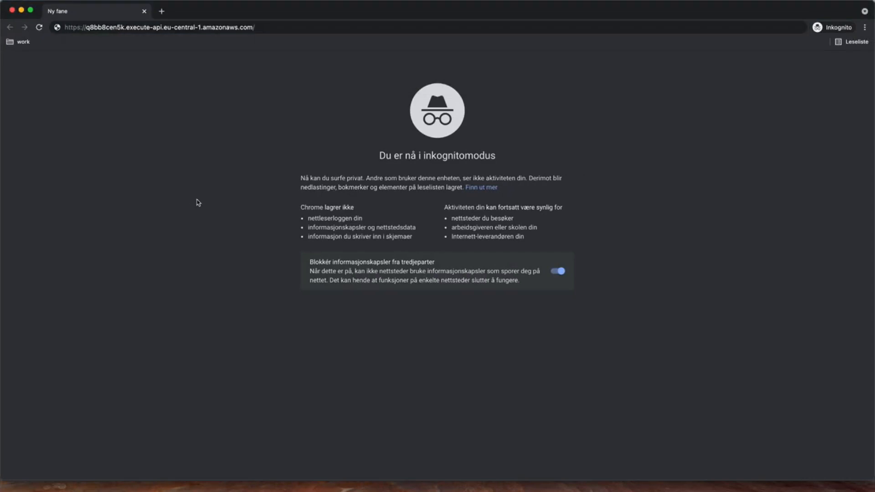
- Append birds/<penguin id>/images using the id copied from awesome-birds, and load it
key(ctrl+Left)
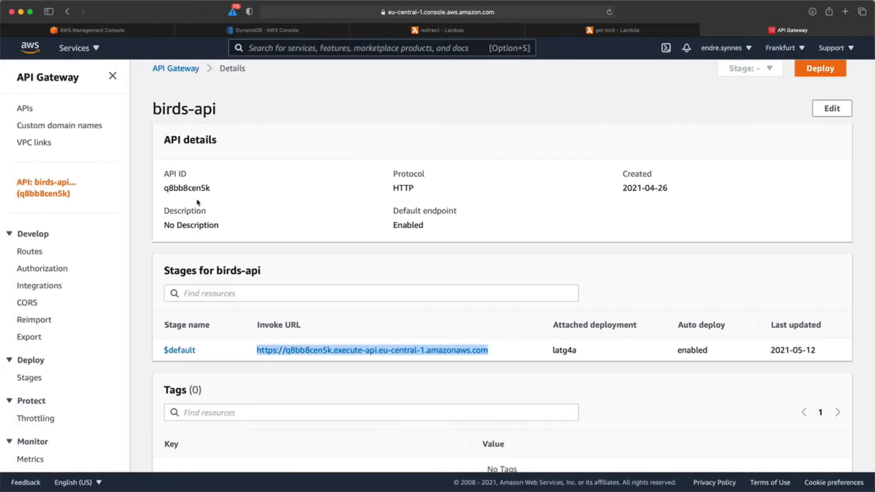
click(264, 30)
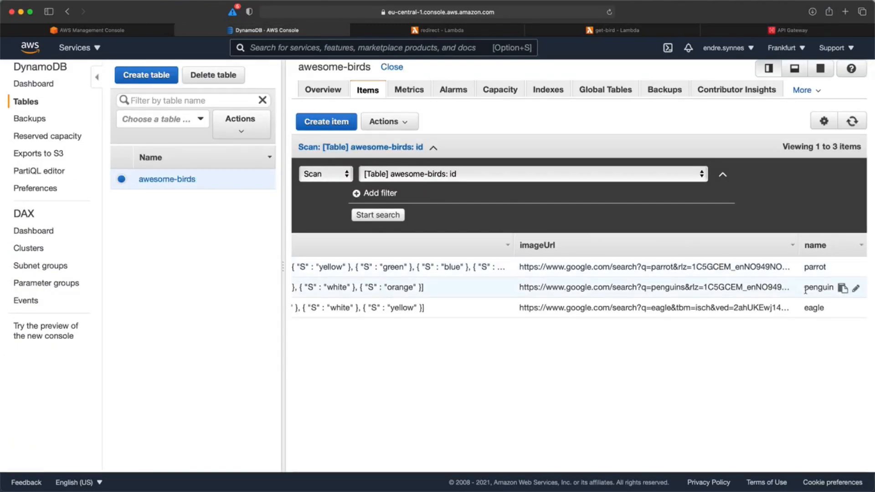
scroll(596, 285, left, 5)
drag(478, 287, 302, 284)
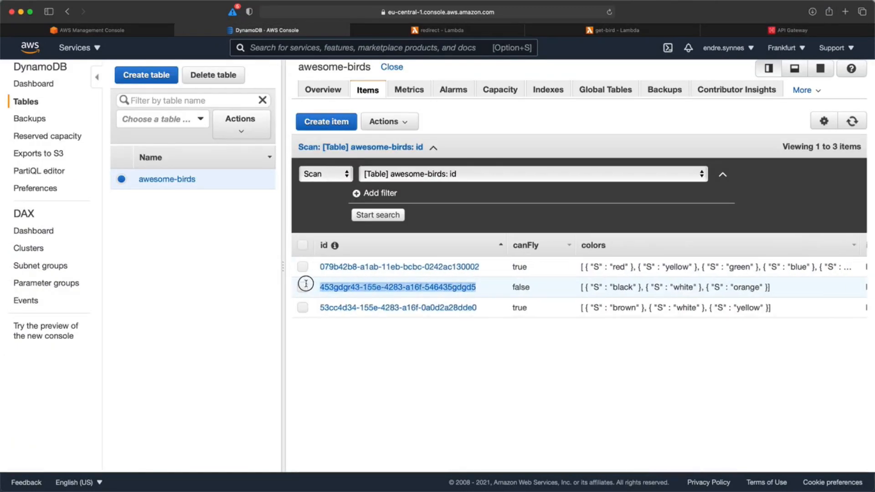
key(ctrl+Right)
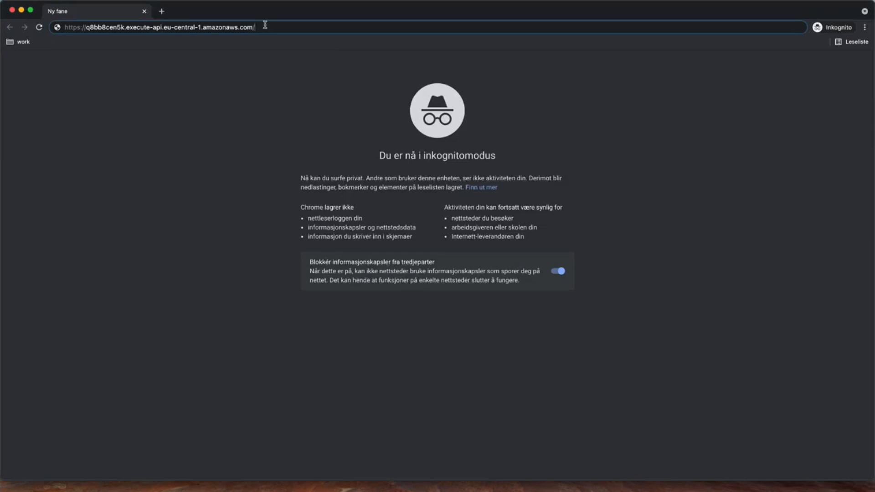
click(265, 27)
text(birds/453gdgr43-155e-4283-a16f-546435gdgd5)
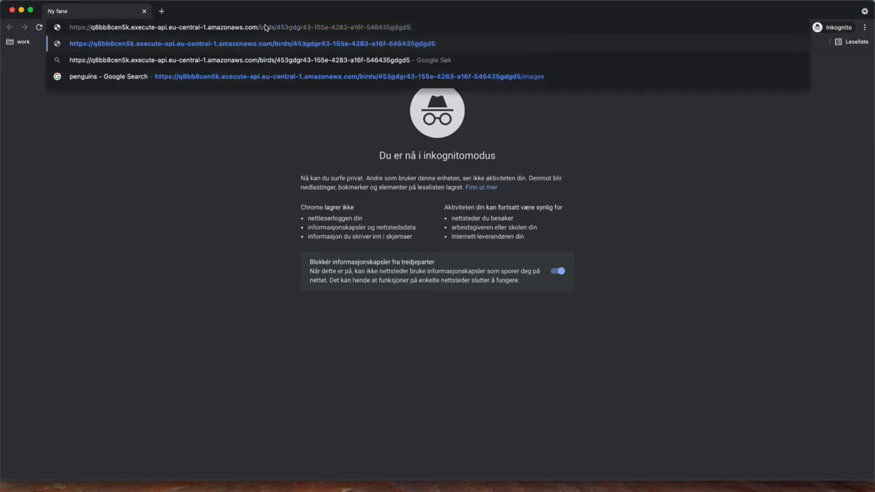
text(/images)
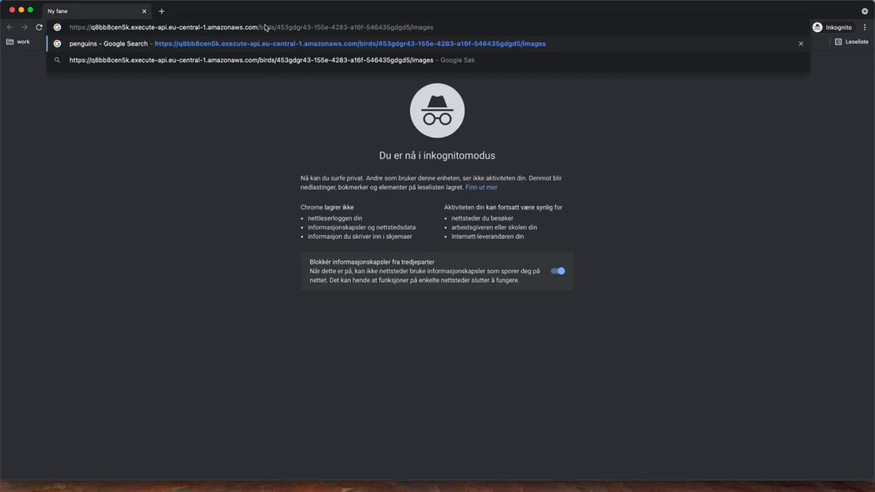
key(Return)
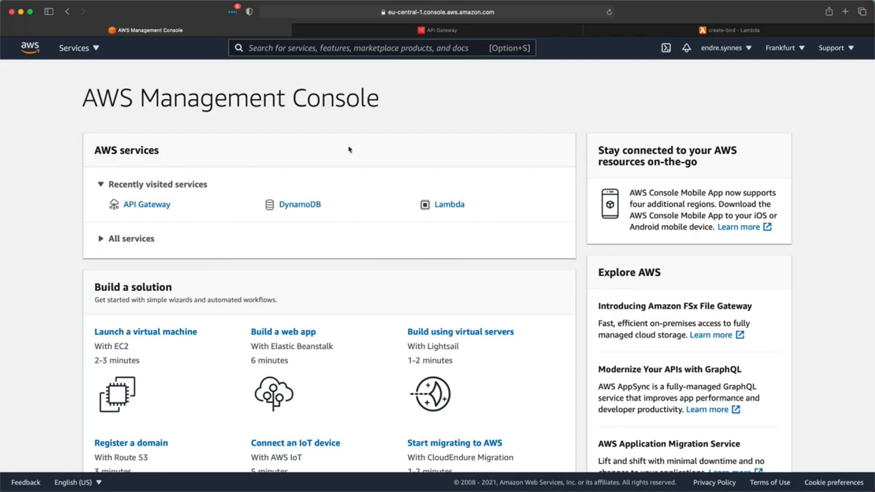
- Build a new REST API named my-rest-birds-api
click(430, 32)
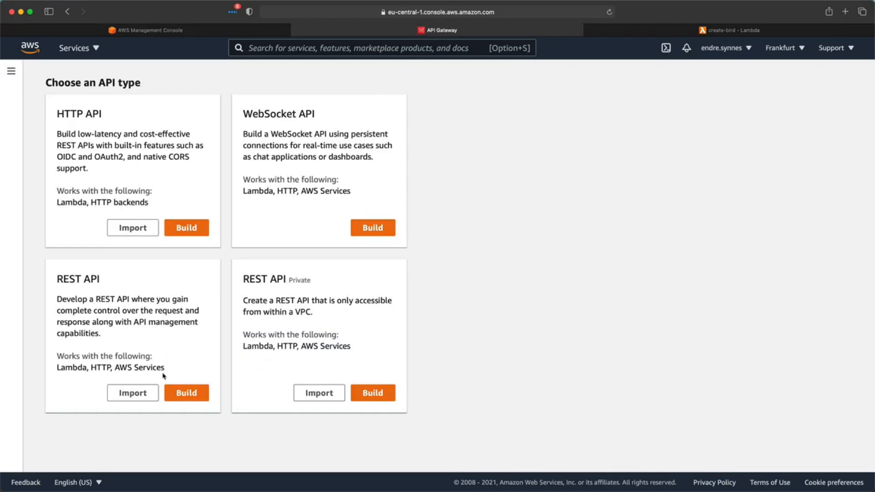
click(171, 401)
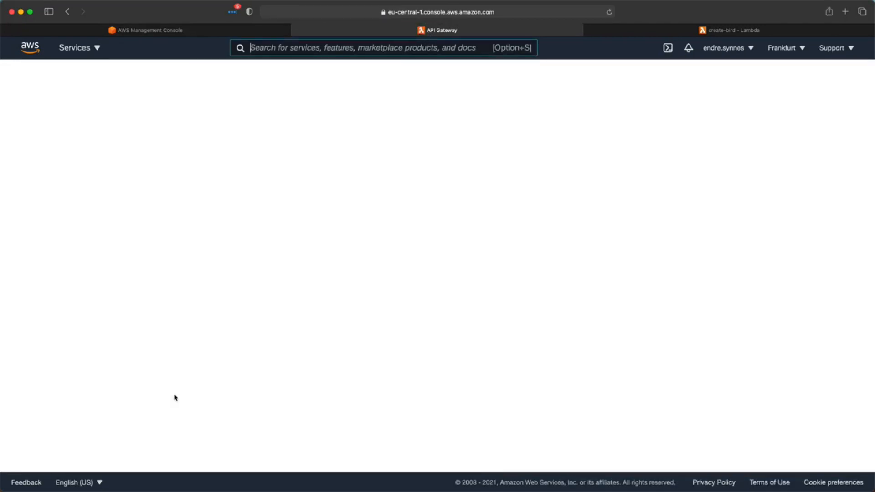
click(330, 278)
text(my-re)
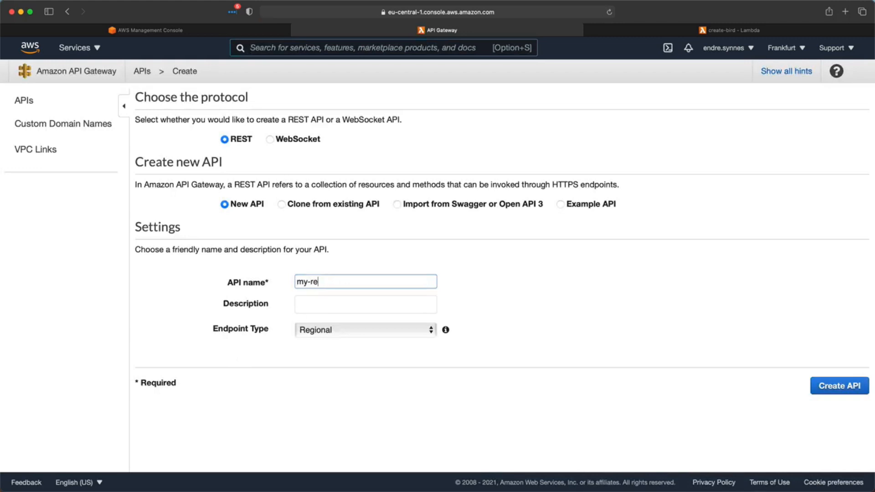
text(st-birds-api)
click(837, 385)
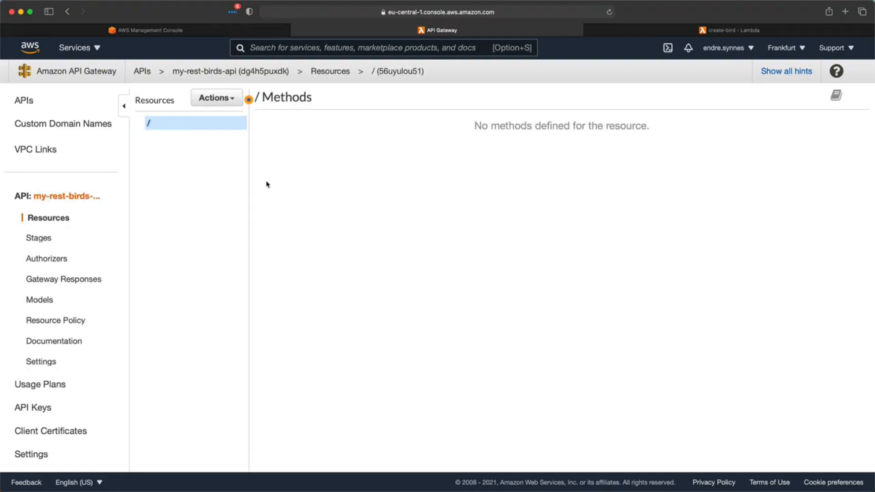
- Add a child resource named birds with API Gateway CORS enabled
click(210, 104)
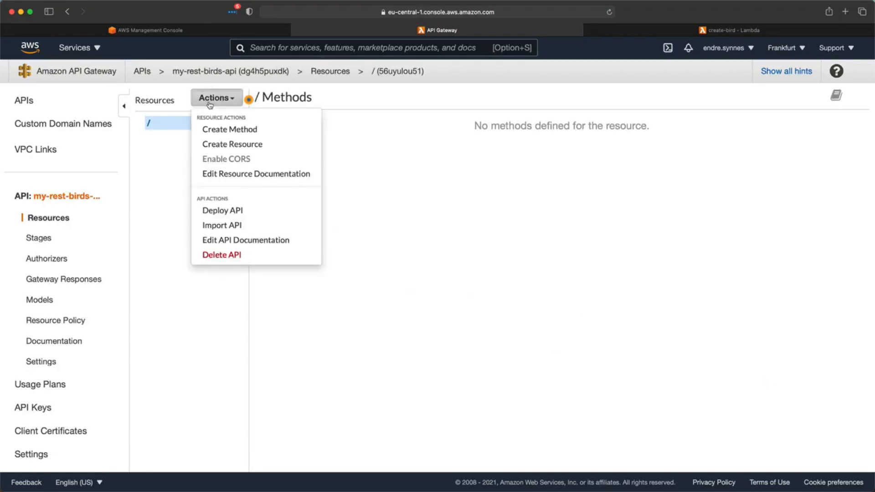
click(224, 145)
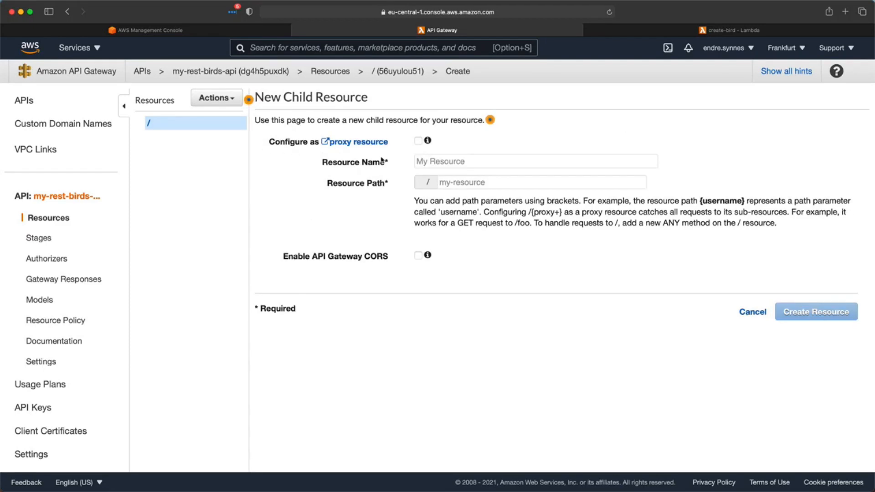
click(460, 164)
text(birds)
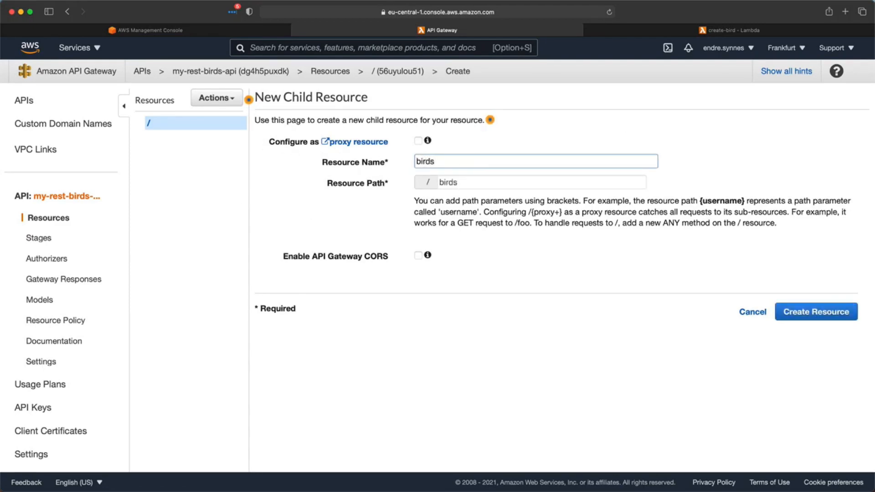
click(458, 182)
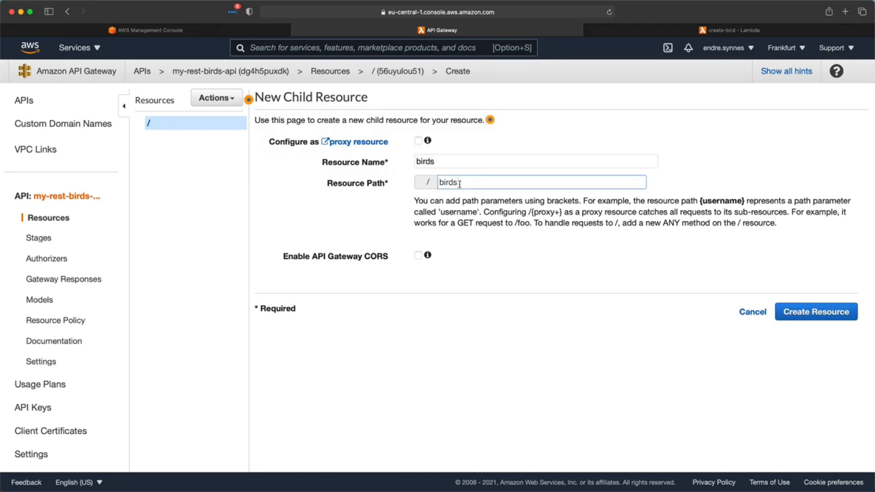
click(418, 257)
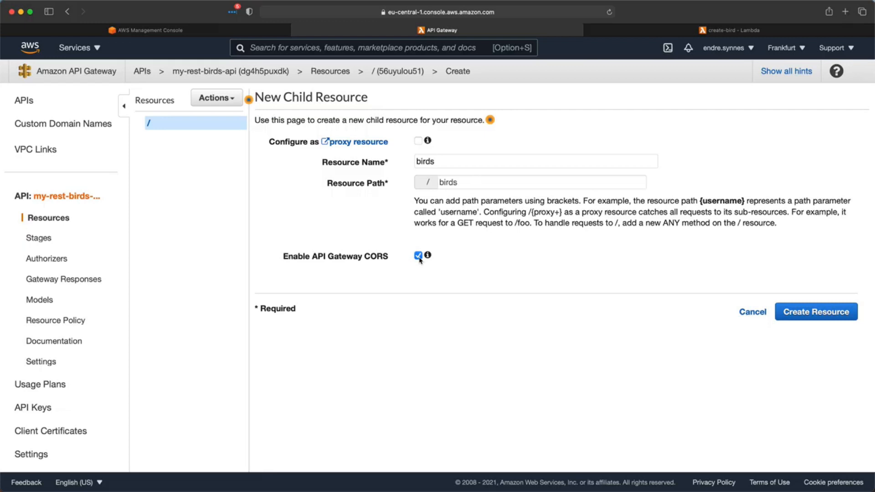
click(795, 311)
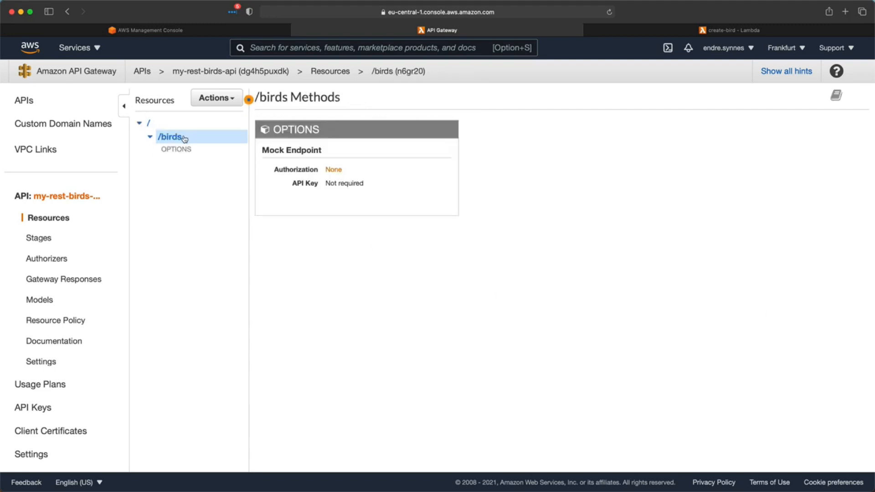
- Add a POST method to the /birds resource
click(206, 104)
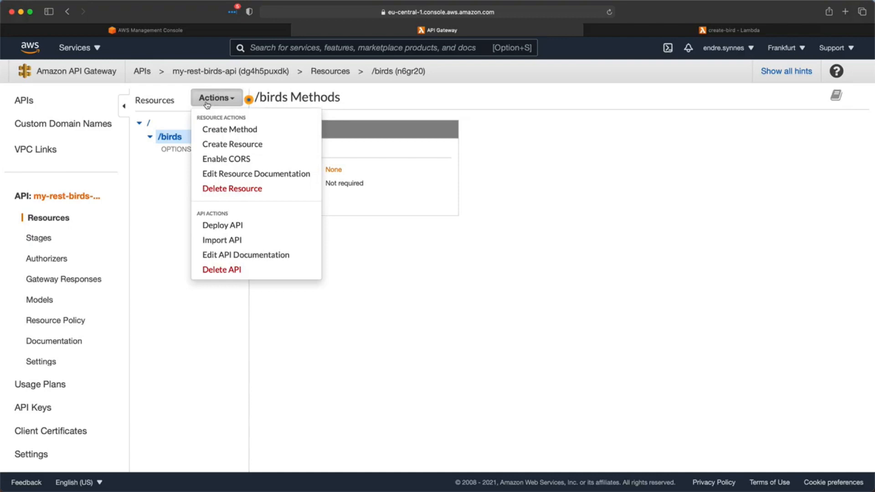
click(231, 129)
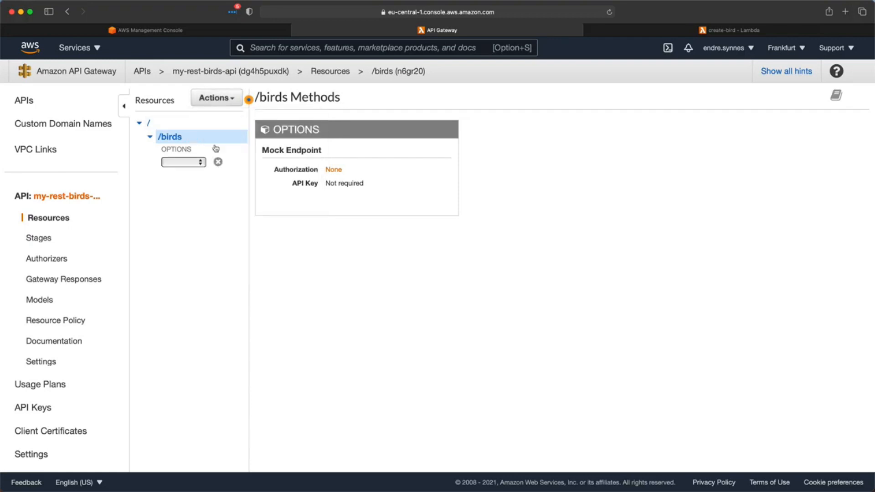
click(202, 162)
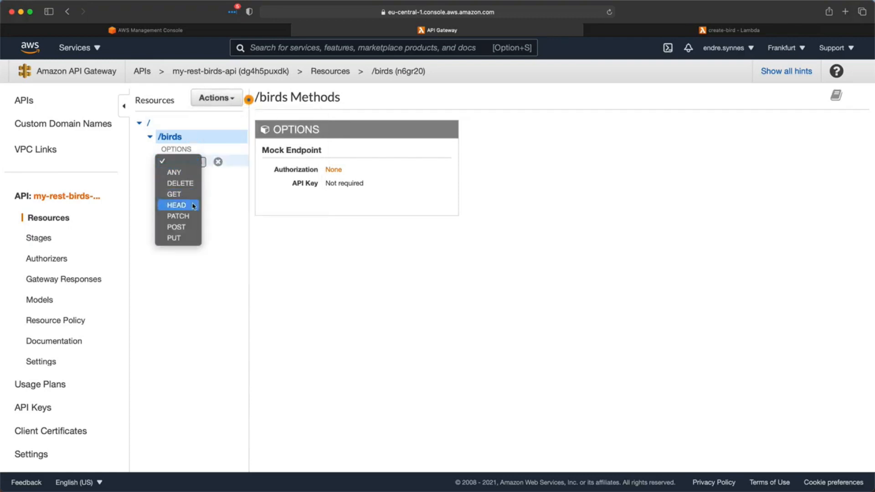
click(189, 227)
click(218, 162)
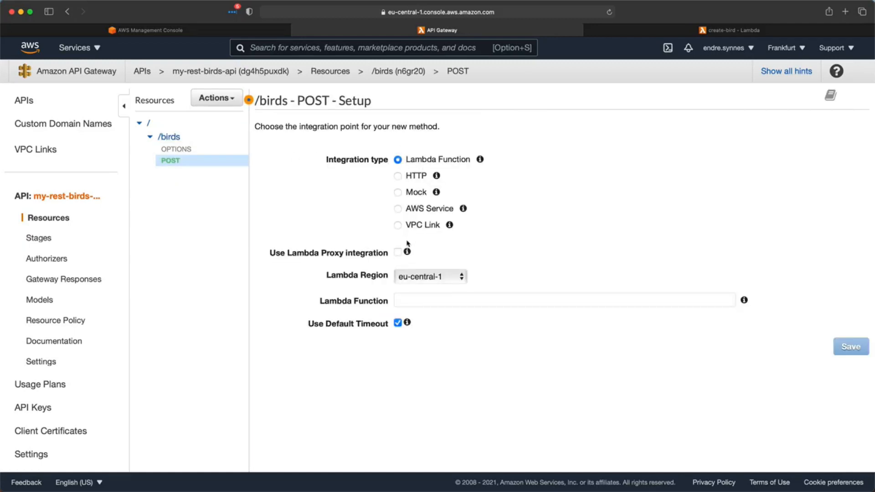
- Point POST at the create-bird Lambda function and grant API Gateway invoke permission
click(415, 299)
text(create-bird)
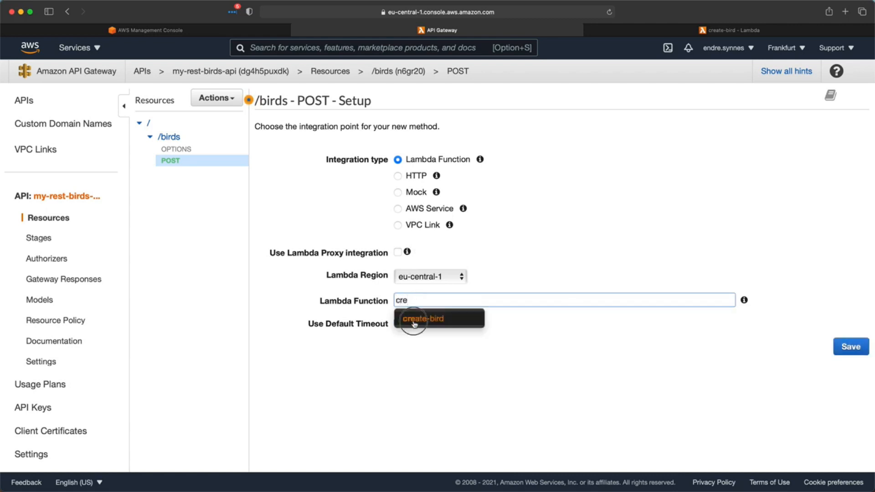
click(413, 324)
click(849, 345)
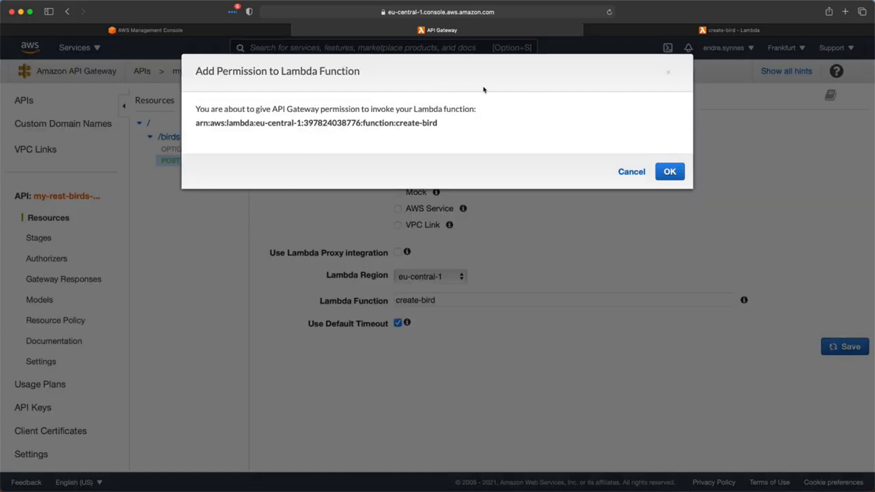
click(674, 172)
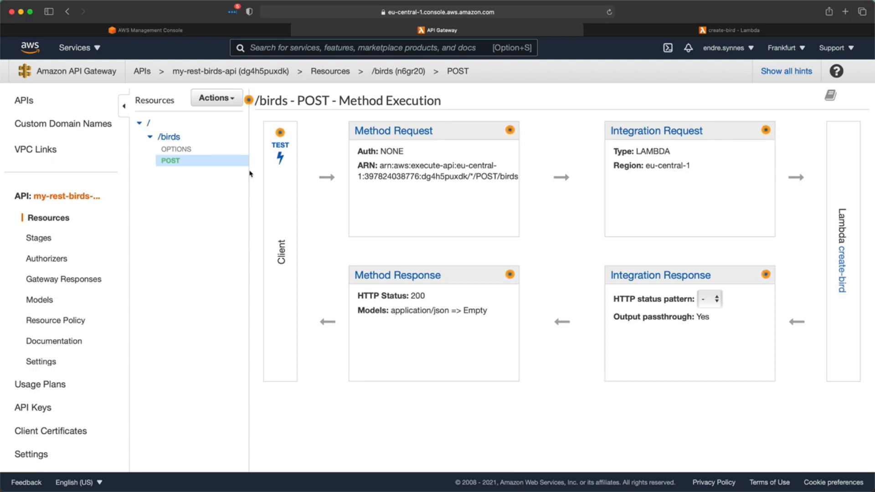
click(36, 301)
- Start a new model named bird with content type application/json and paste its JSON schema
click(214, 100)
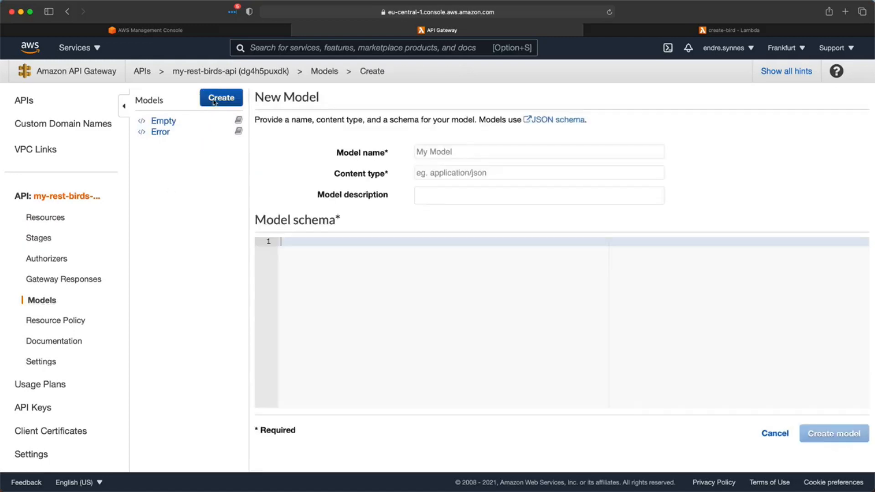
click(444, 147)
text(bird)
click(463, 173)
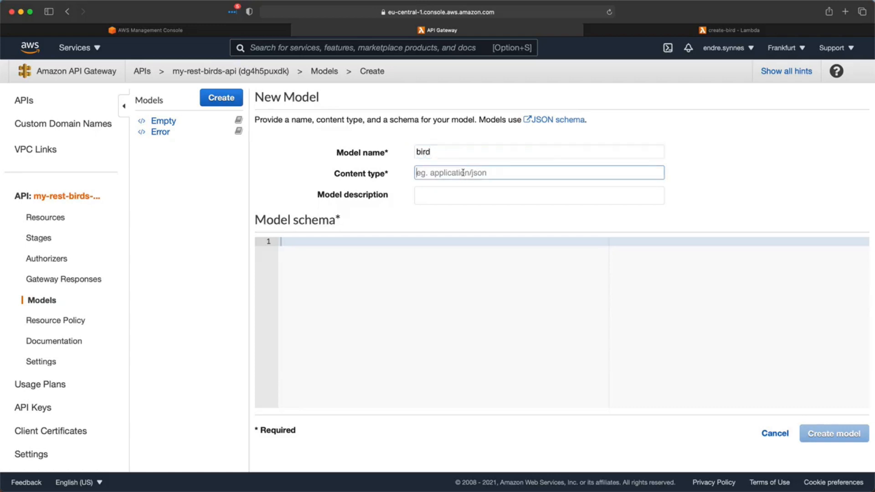
text(application/json)
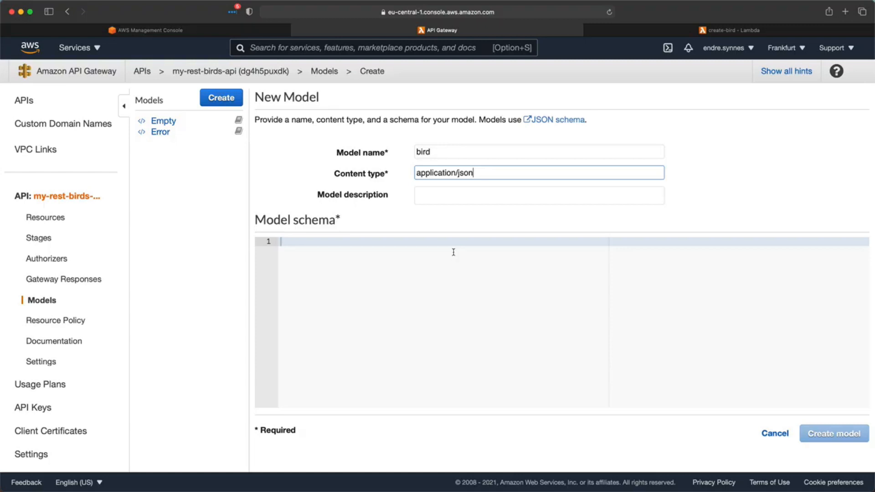
click(430, 274)
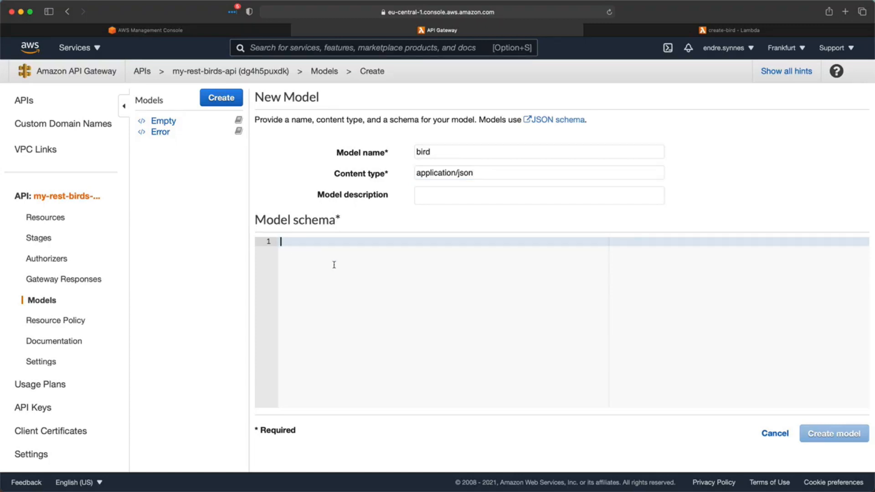
key(super+v)
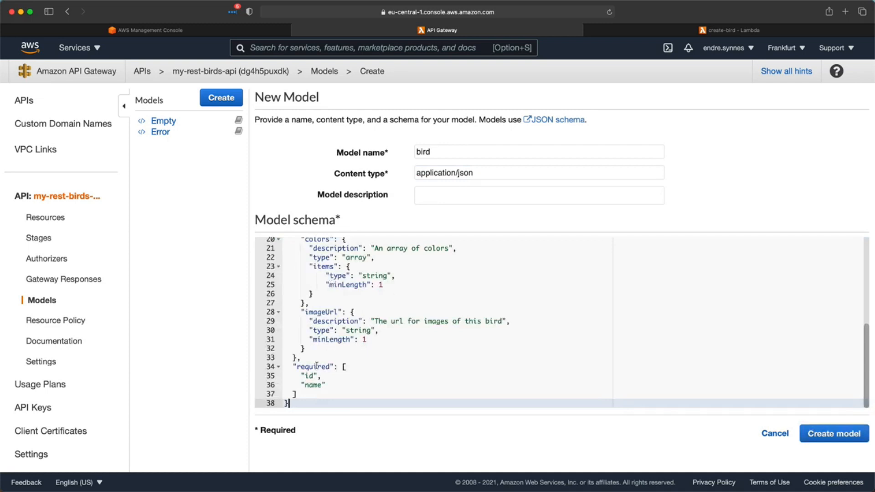
- Review the schema's id, name, canFly, colors array and imageUrl properties, with id and name required
scroll(317, 365, up, 5)
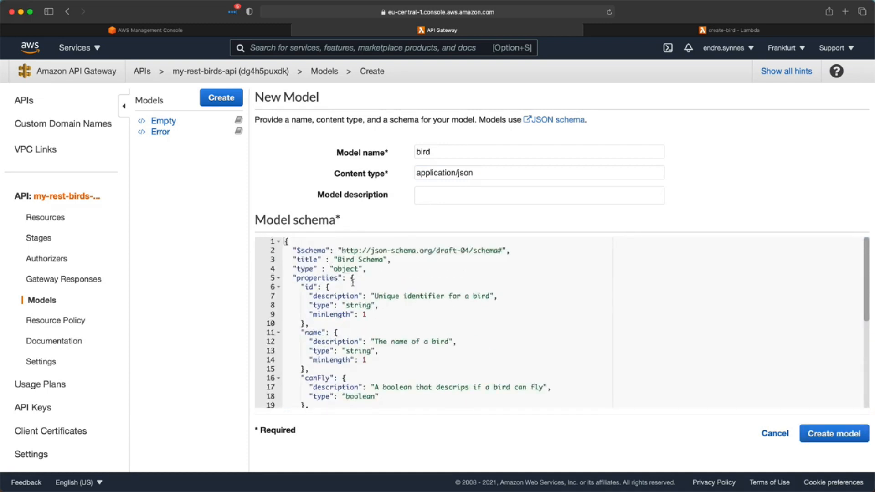
double_click(324, 278)
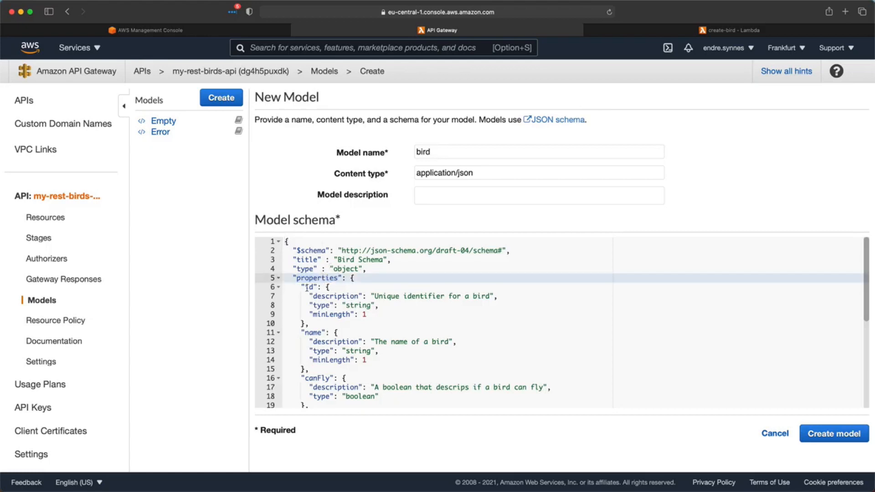
double_click(310, 287)
scroll(315, 310, down, 2)
double_click(313, 300)
scroll(313, 305, down, 2)
double_click(319, 324)
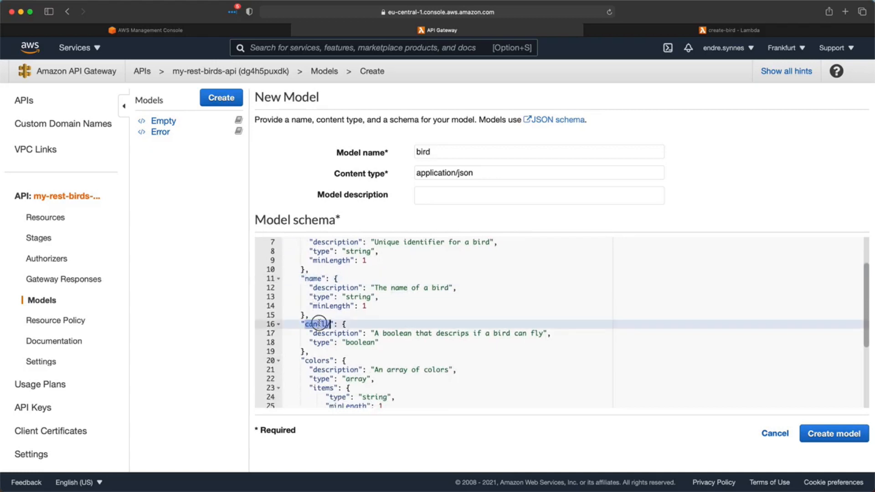
scroll(319, 323, down, 1)
scroll(319, 323, down, 3)
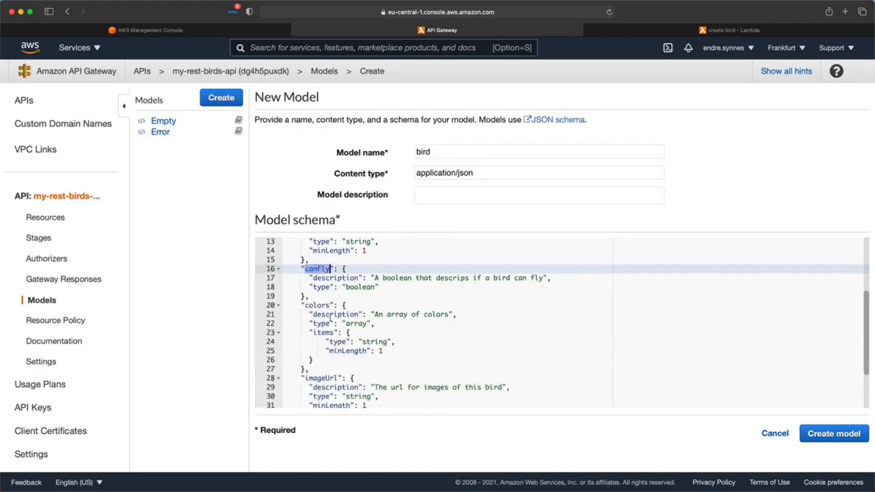
double_click(318, 306)
drag(330, 324, 381, 325)
scroll(380, 325, down, 4)
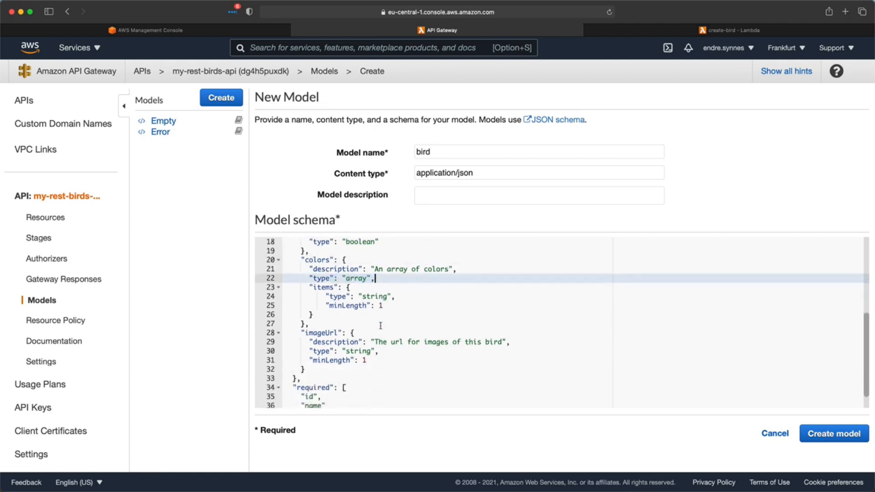
double_click(318, 312)
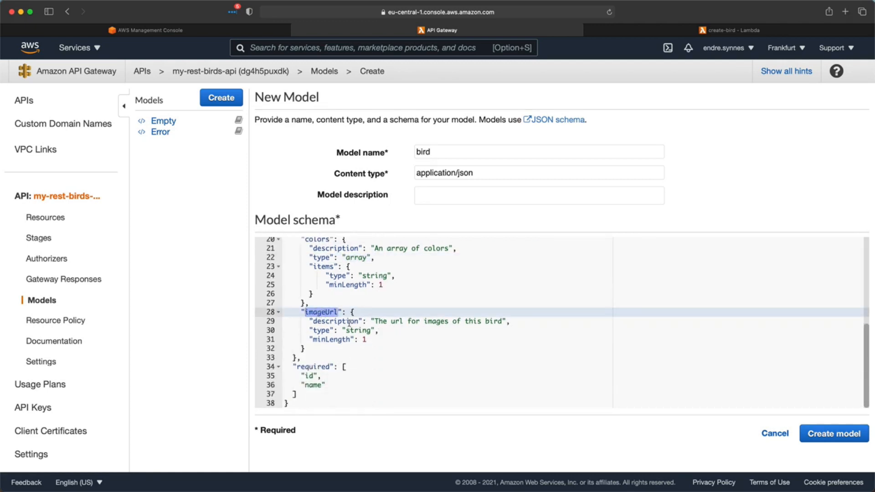
click(331, 349)
drag(294, 366, 308, 400)
click(307, 400)
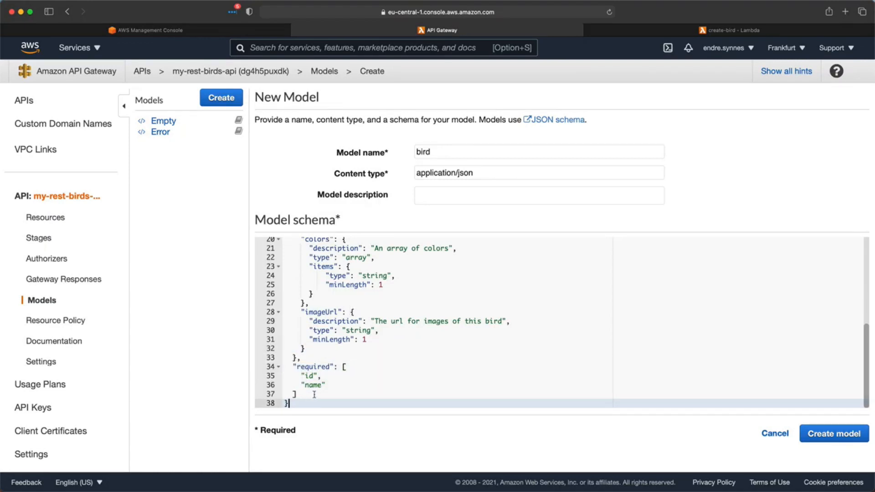
- Create the bird model and open the POST method under /birds
click(806, 430)
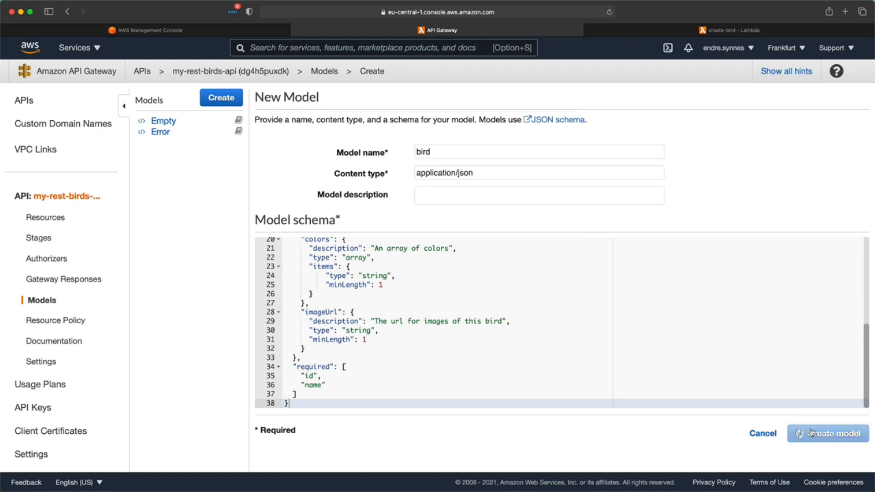
click(33, 221)
click(164, 163)
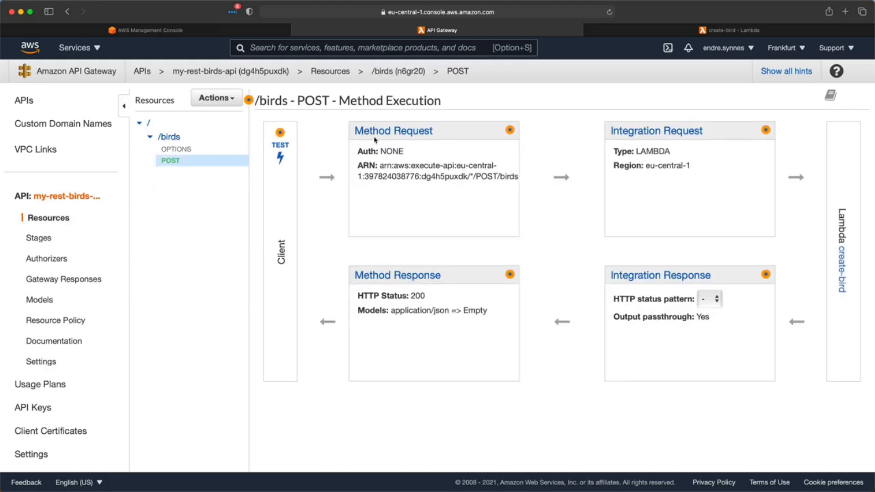
- Set the method request's Request Validator to Validate body
click(412, 134)
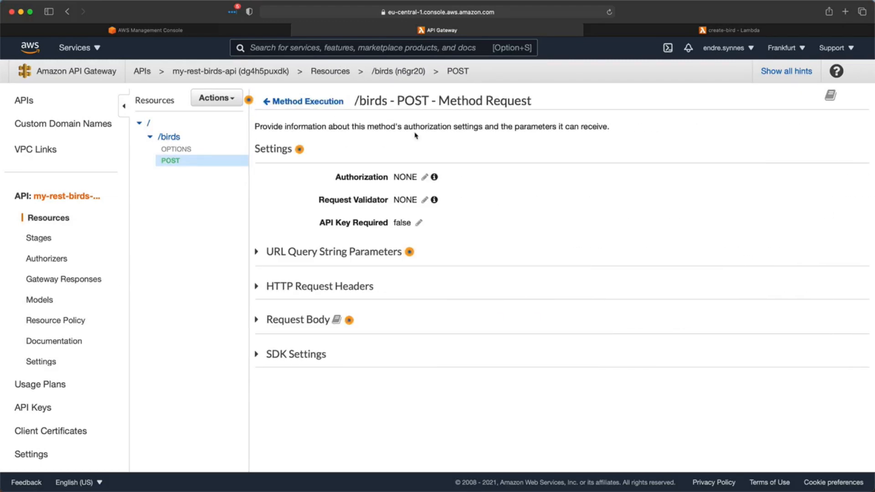
click(424, 201)
click(423, 201)
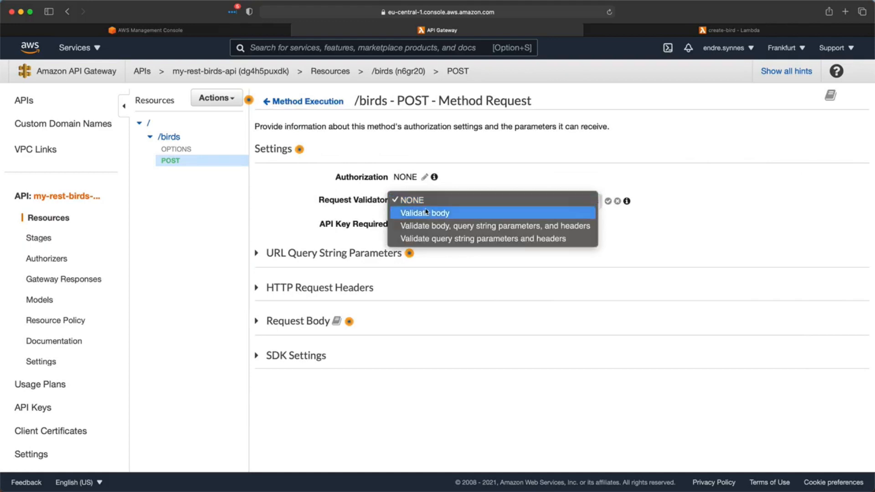
click(427, 211)
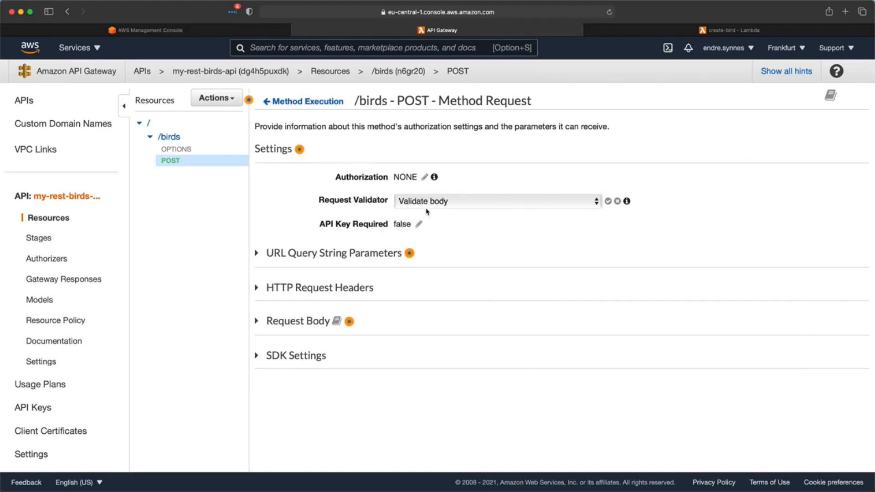
click(608, 201)
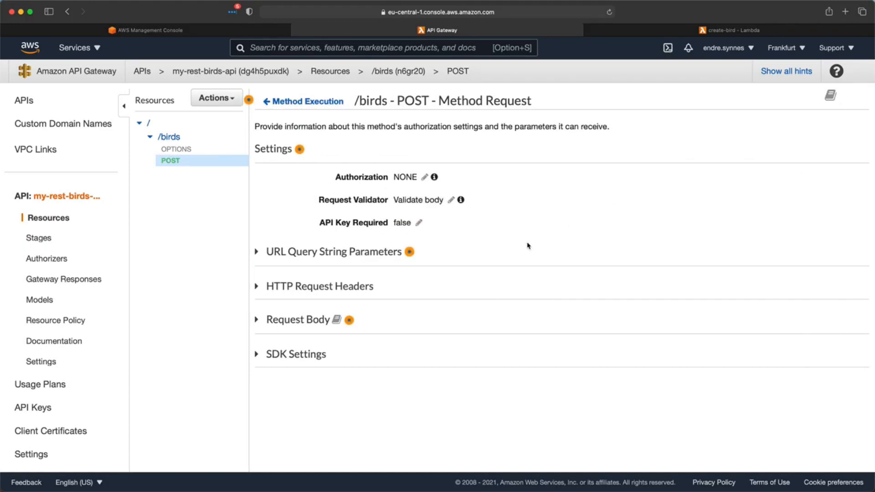
- Map the application/json request body to the bird model
click(256, 321)
click(301, 400)
text(app)
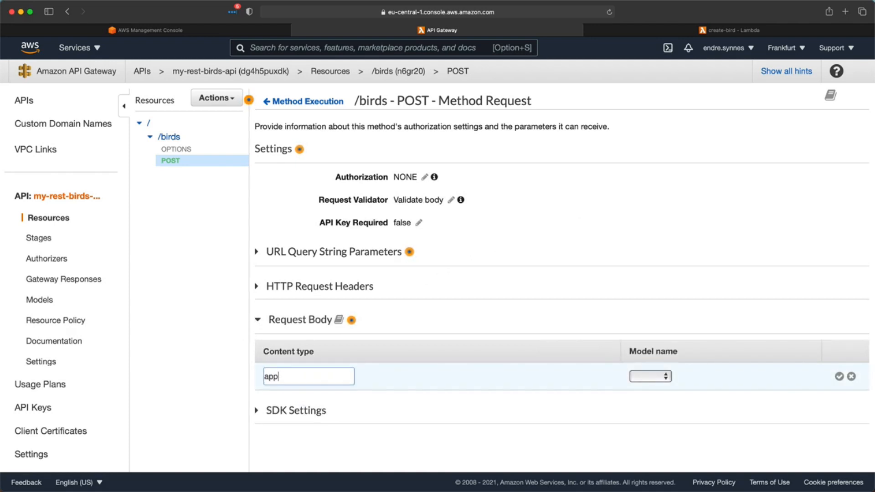
text(lication/json)
click(651, 377)
click(644, 400)
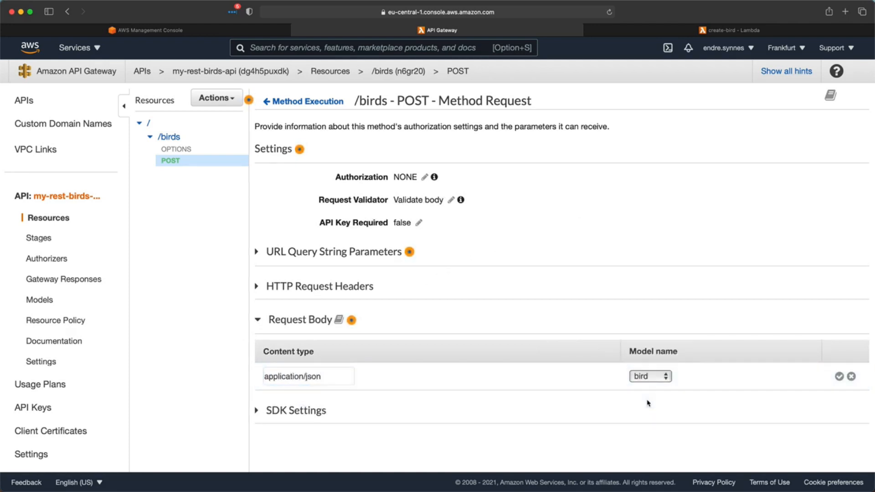
click(840, 379)
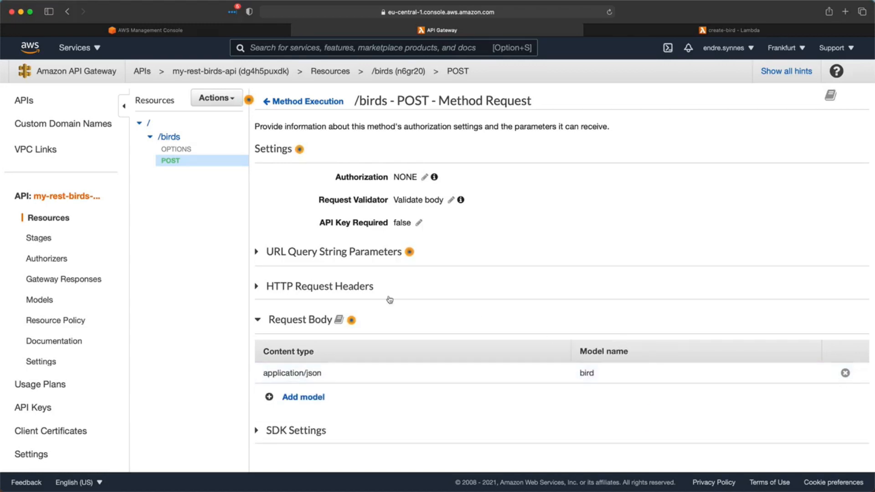
click(208, 101)
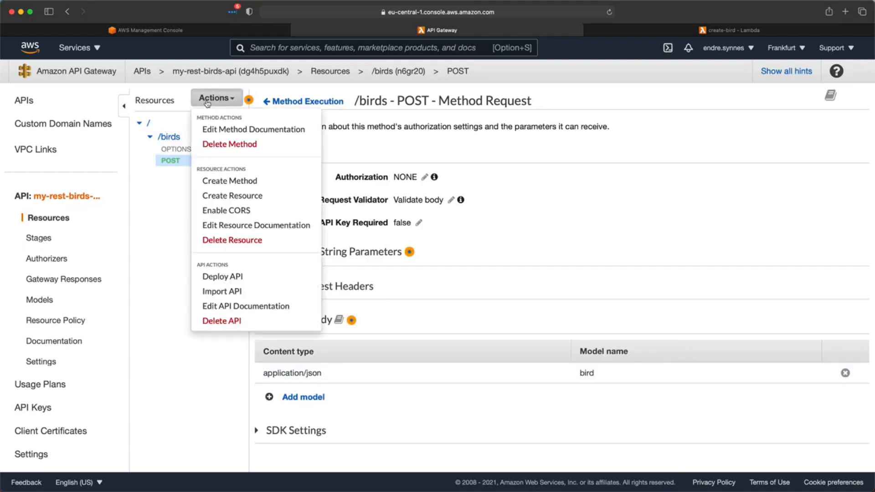
- Deploy my-rest-birds-api to a new stage named 'test' and copy the stage's invoke URL
click(227, 278)
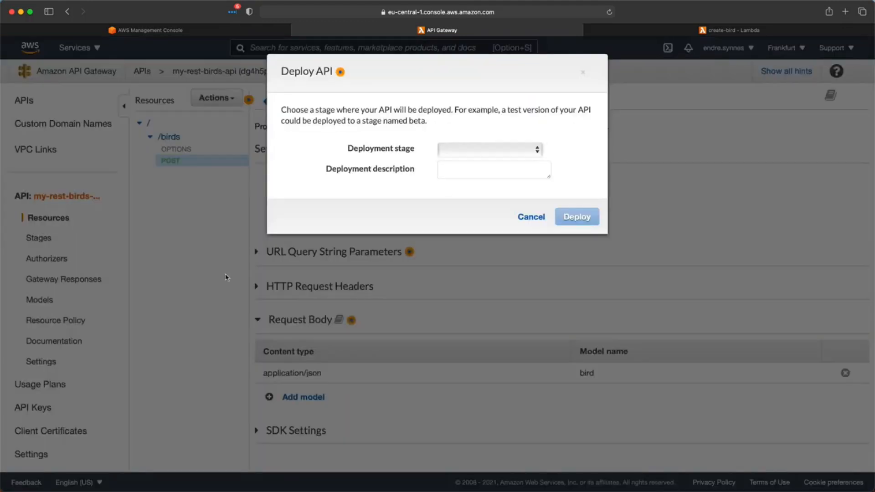
click(475, 150)
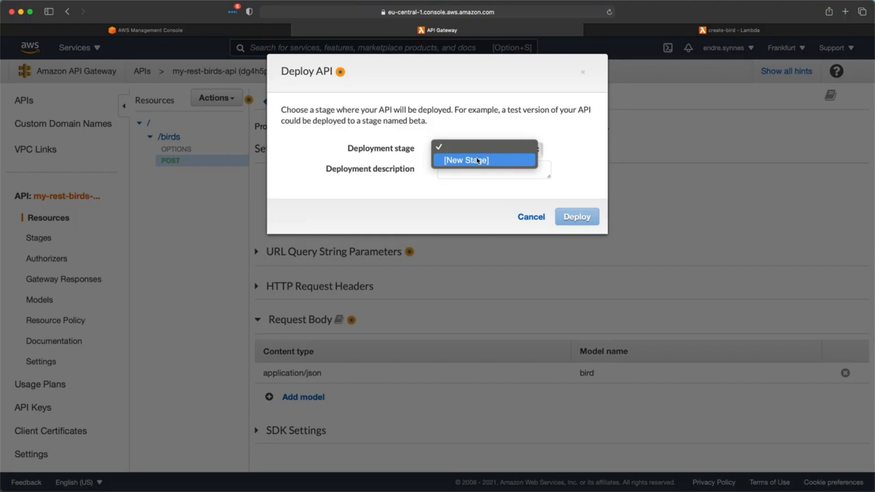
click(477, 160)
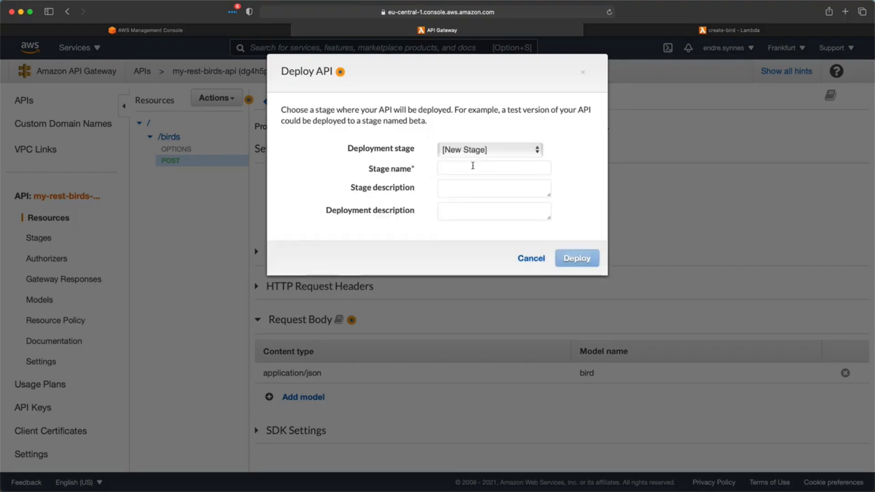
click(473, 167)
text(test)
click(571, 254)
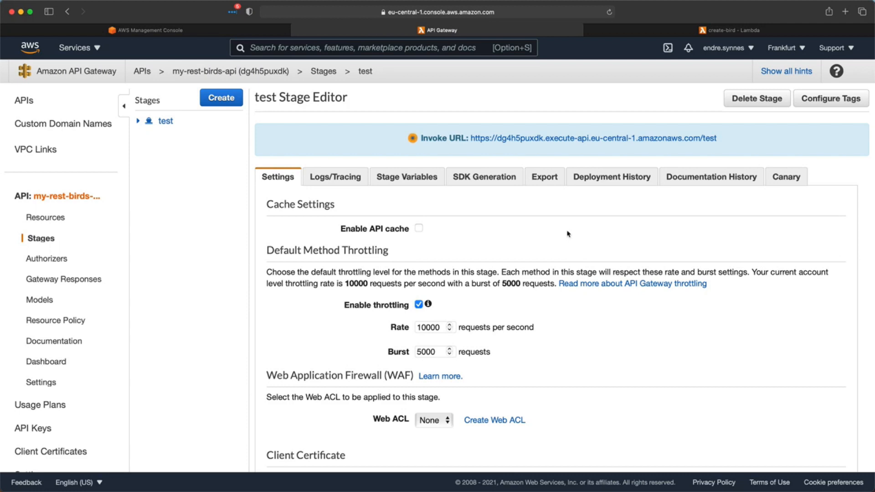
right_click(553, 144)
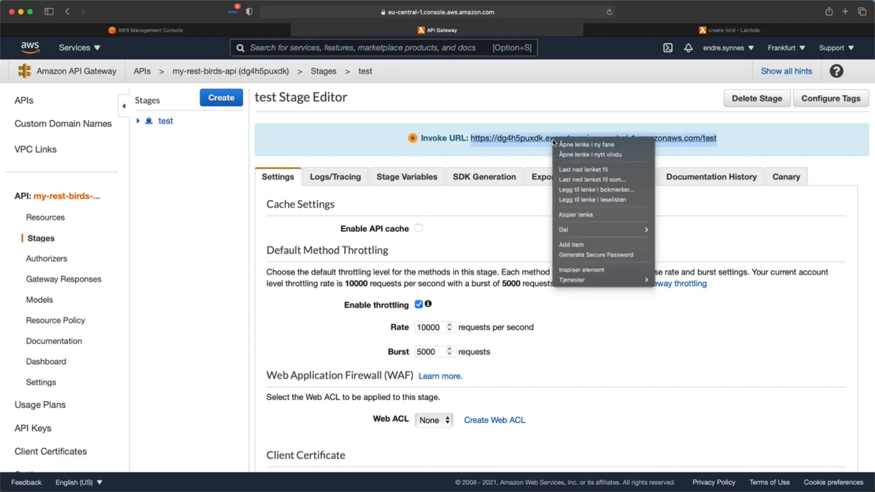
click(569, 215)
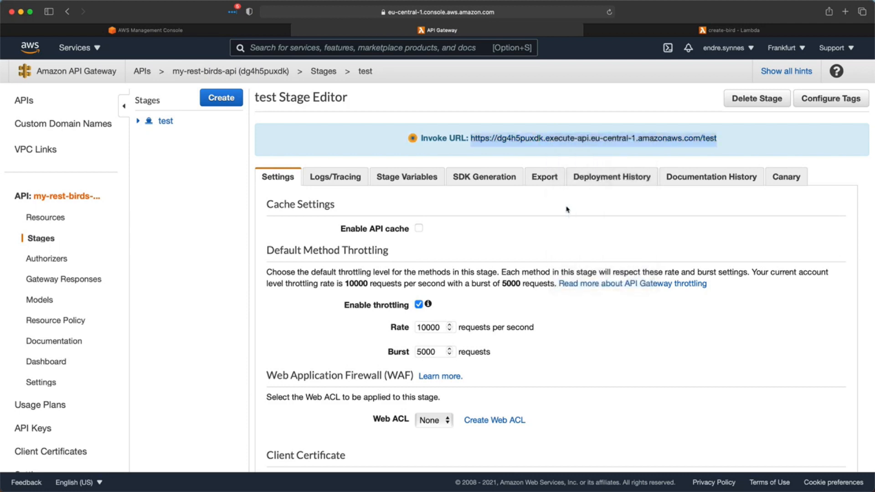
key(super+Tab)
- POST the albatross JSON body to the test invoke URL with /birds appended
click(254, 86)
text(https://dg4h5puxdk.execute-api.eu-central-1.amazonaws.com/test)
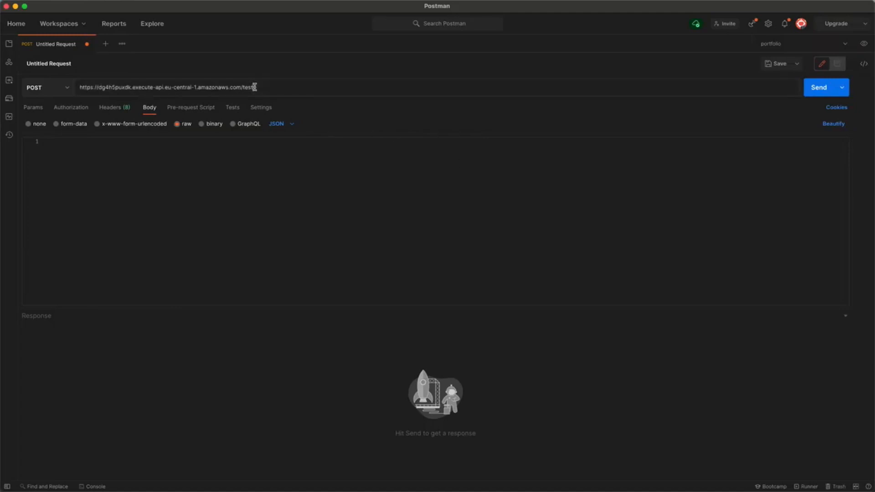
text(/)
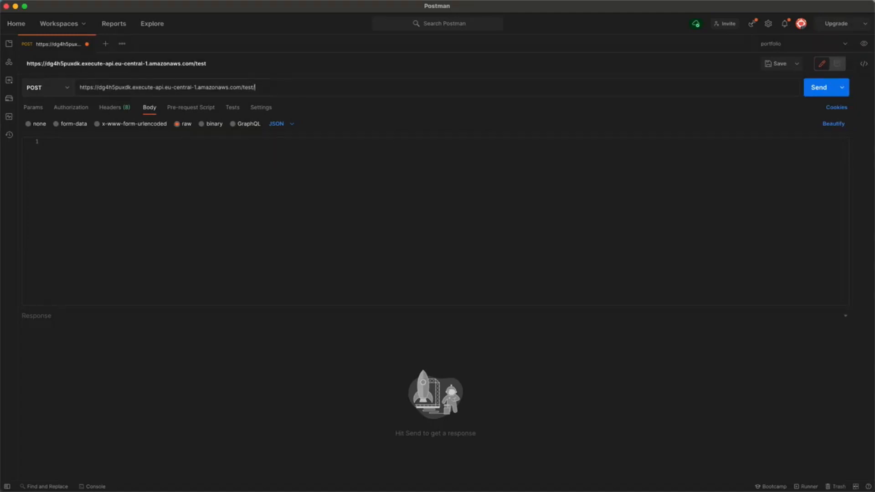
text(birds)
click(231, 157)
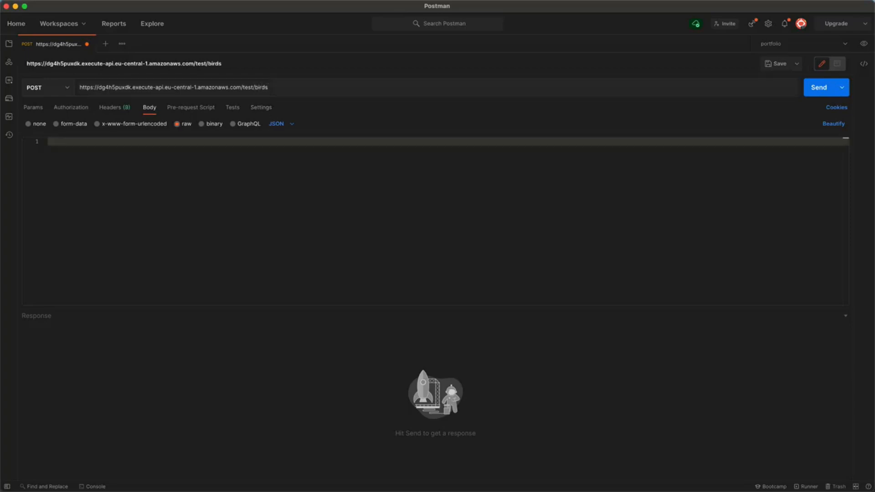
text({   "id": "fgj185sd-a1ab-11eb-bcbc-gdrgs4t3t34",   "canFly": true,   "name": "albatross",   "colors": [     "yellow",     "black",     "white"   ] })
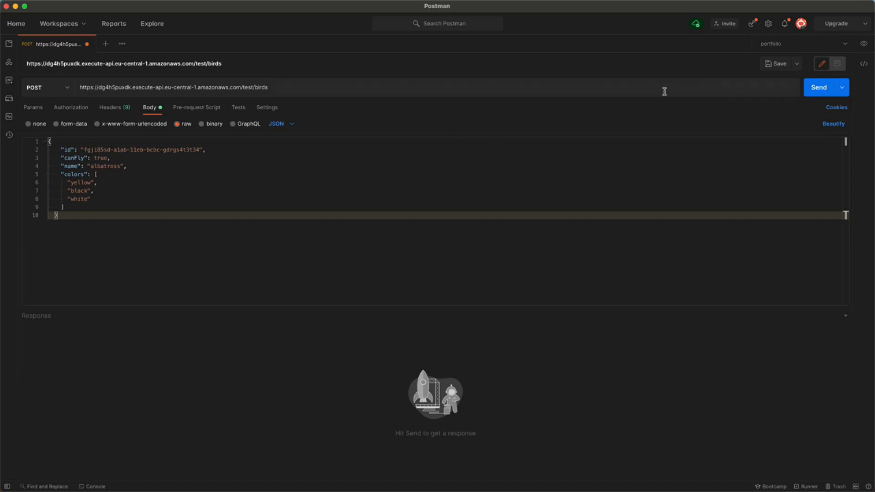
click(826, 90)
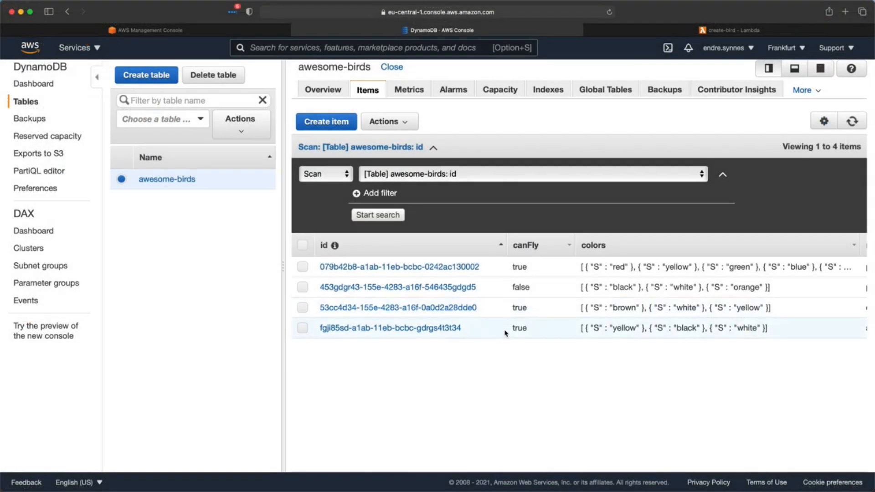
- Scroll the awesome-birds items list to find the new albatross record
scroll(505, 333, right, 5)
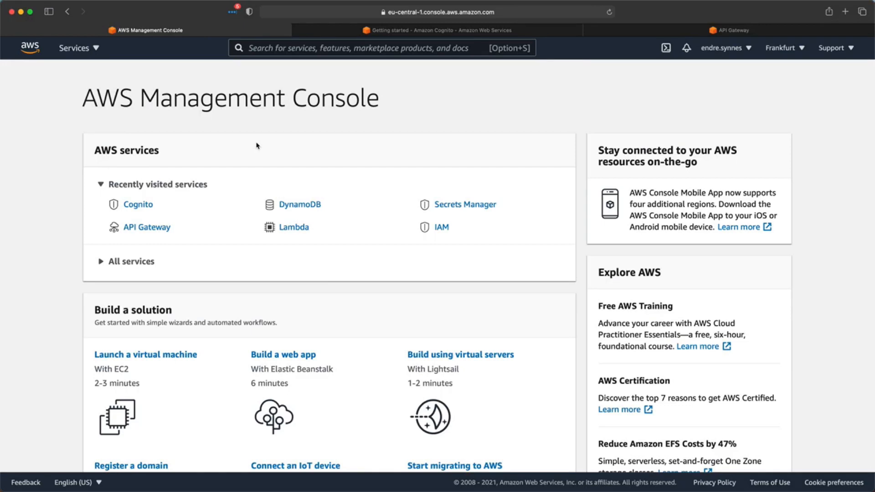
- Go to Amazon Cognito and list the user pools, showing test-1
click(365, 31)
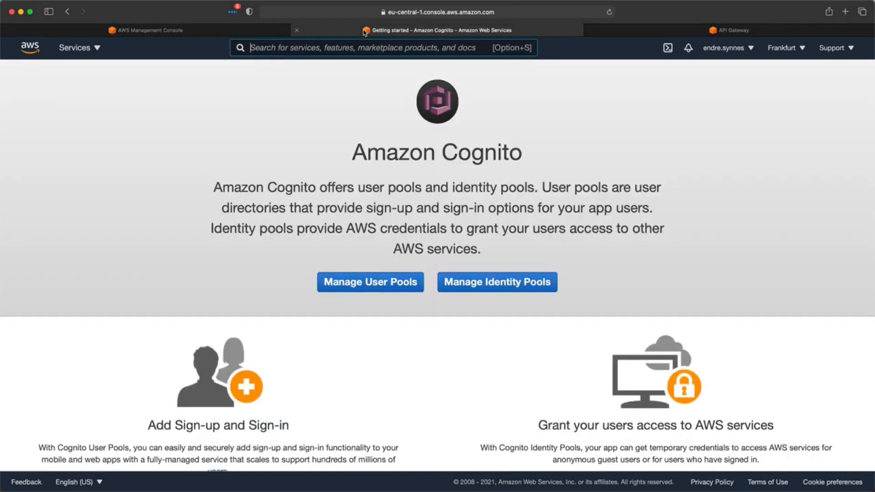
click(346, 280)
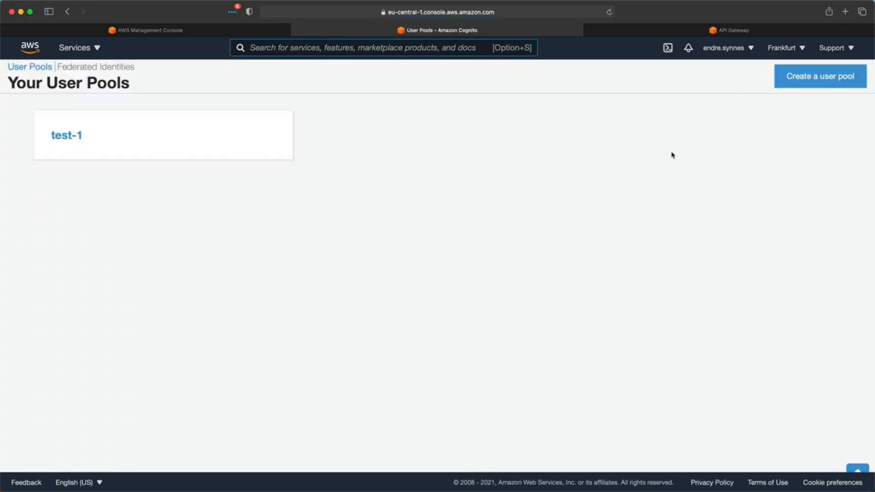
- Create a user pool named my-birds after reviewing its default settings
click(800, 78)
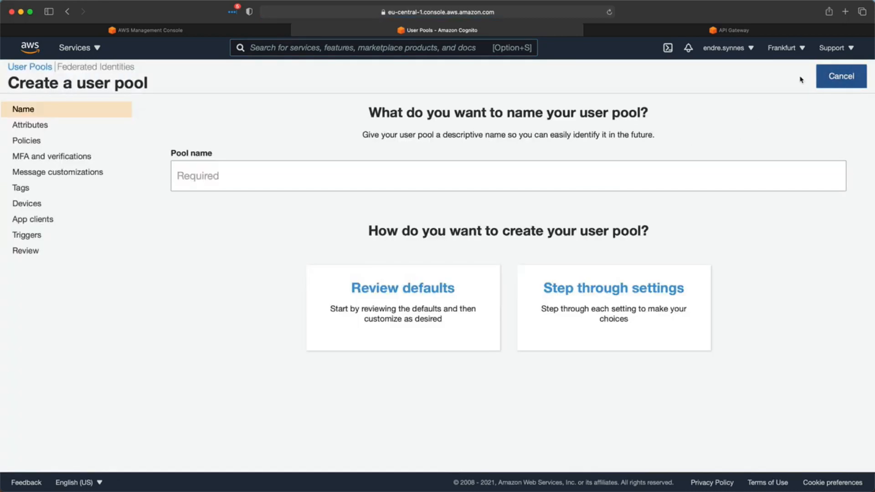
click(648, 182)
text(my-birds)
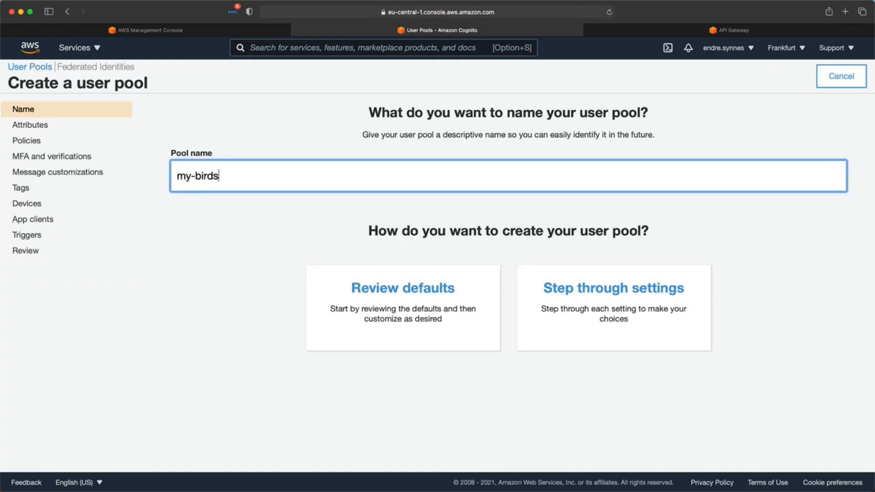
click(397, 316)
scroll(386, 315, down, 3)
scroll(387, 317, down, 5)
click(521, 425)
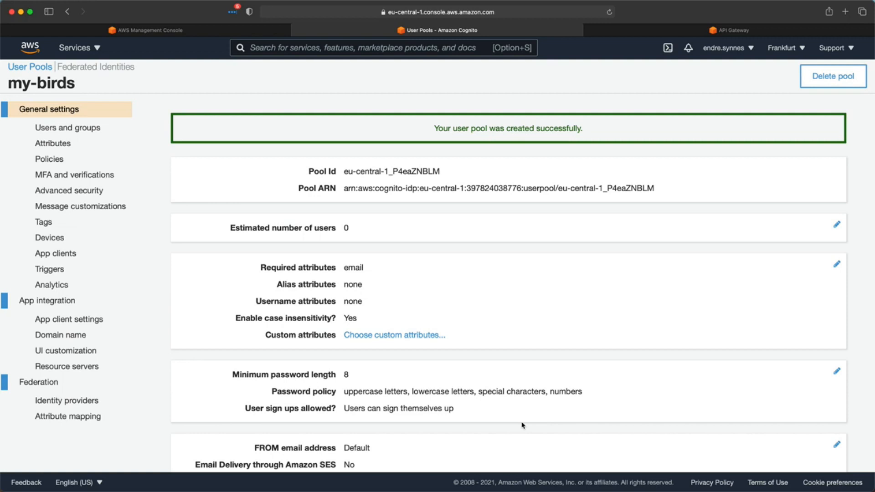
- Save birds-test-1 as the pool's Cognito domain prefix after confirming it is available
click(78, 336)
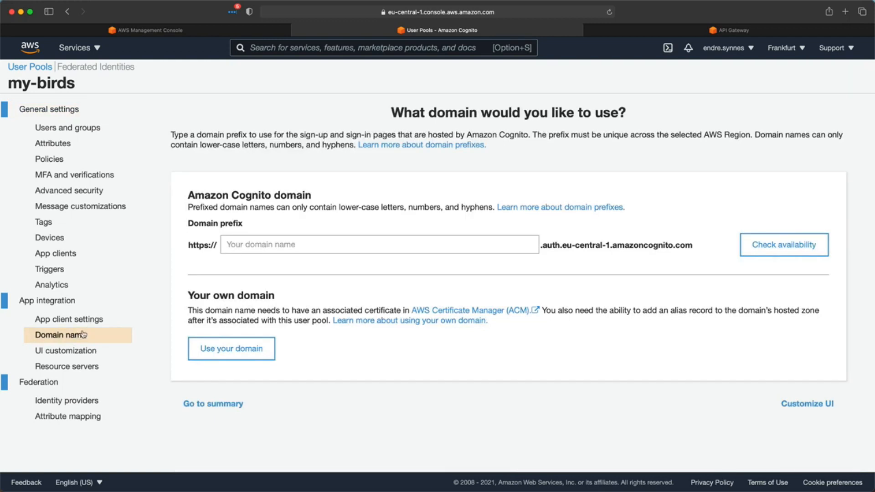
click(231, 246)
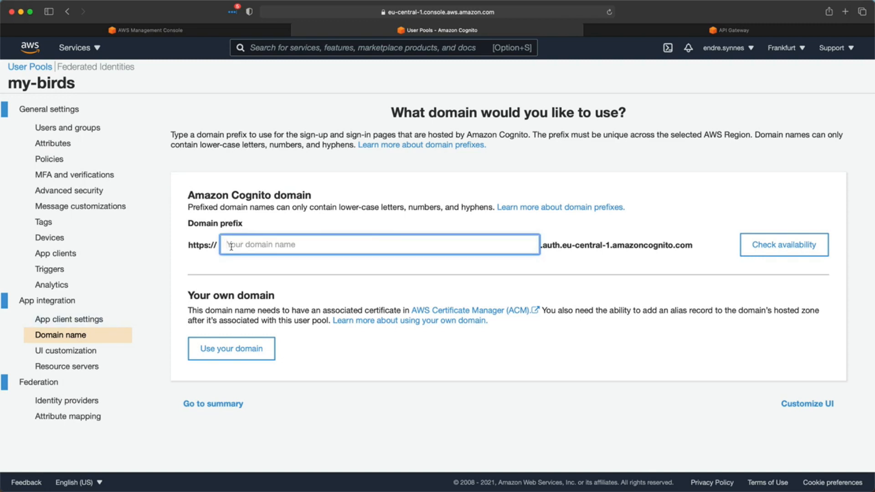
text(birds)
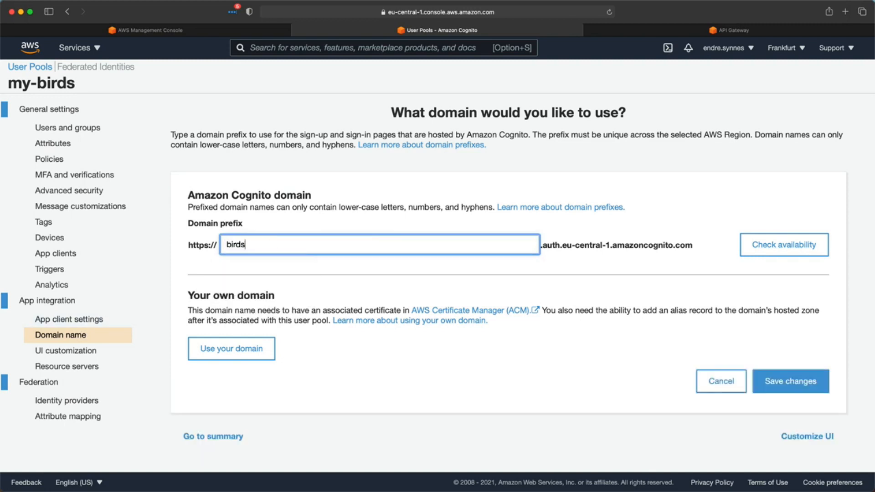
text(-test-1)
click(757, 252)
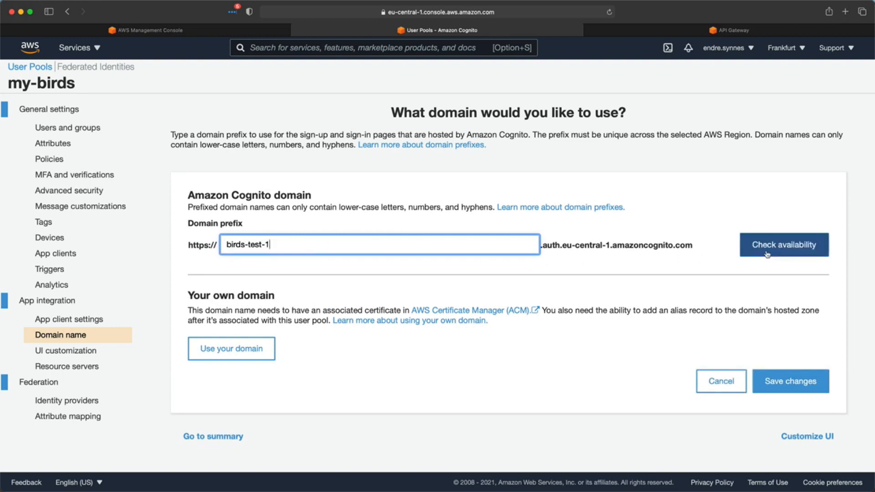
click(765, 422)
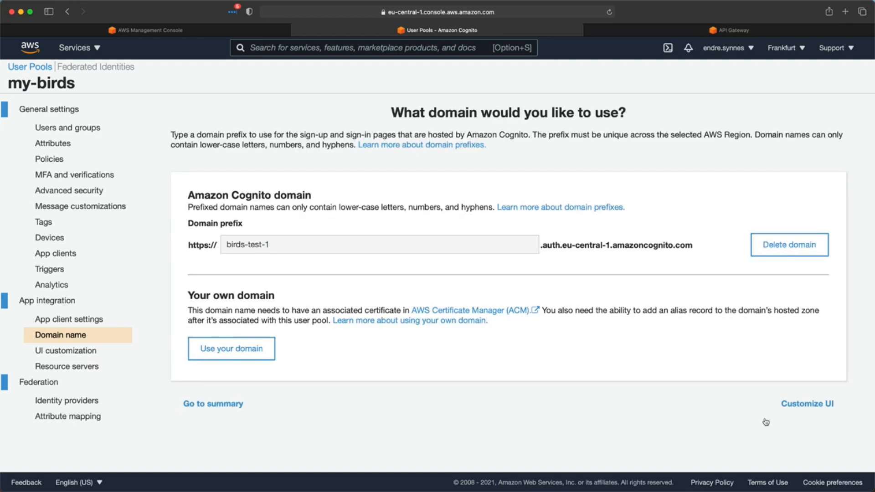
click(76, 366)
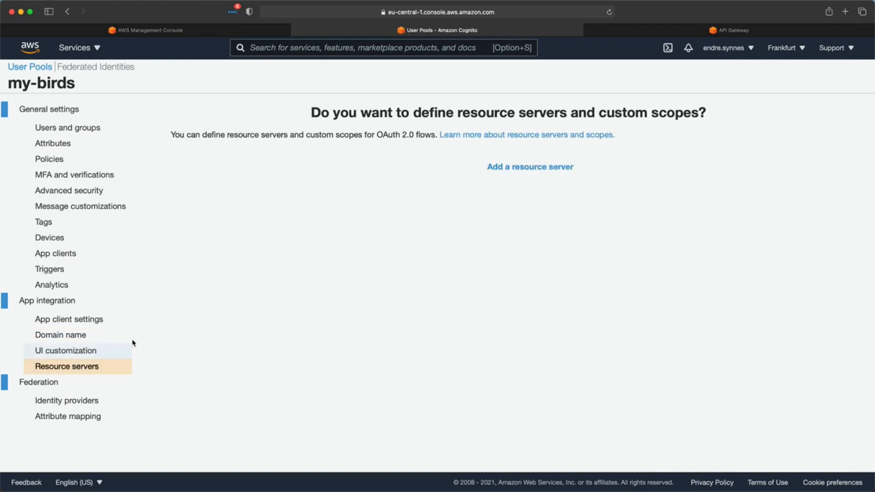
- Save resource server 'birds' with identifier my-rest-birds-api and scope bird.create ('Create bird')
click(501, 169)
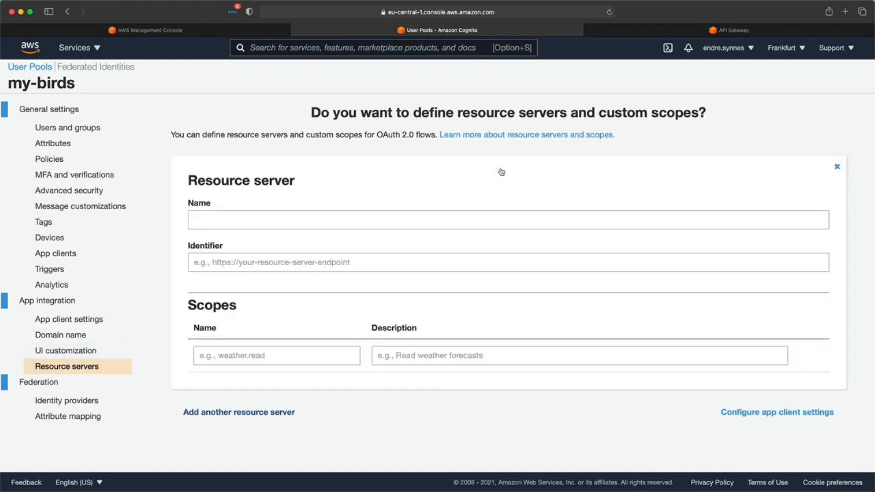
click(439, 221)
text(birds)
key(Tab)
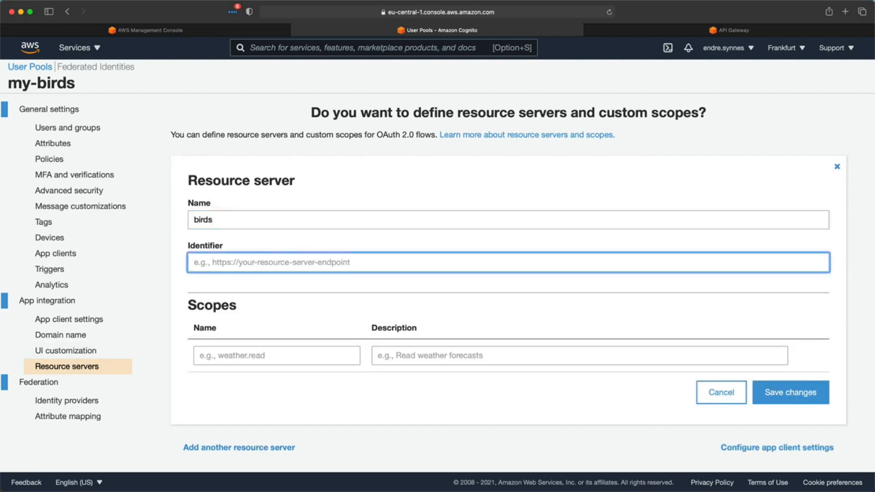
text(my-rest-birds-api)
click(306, 352)
text(bird.create)
click(480, 358)
text(Create bird)
click(781, 426)
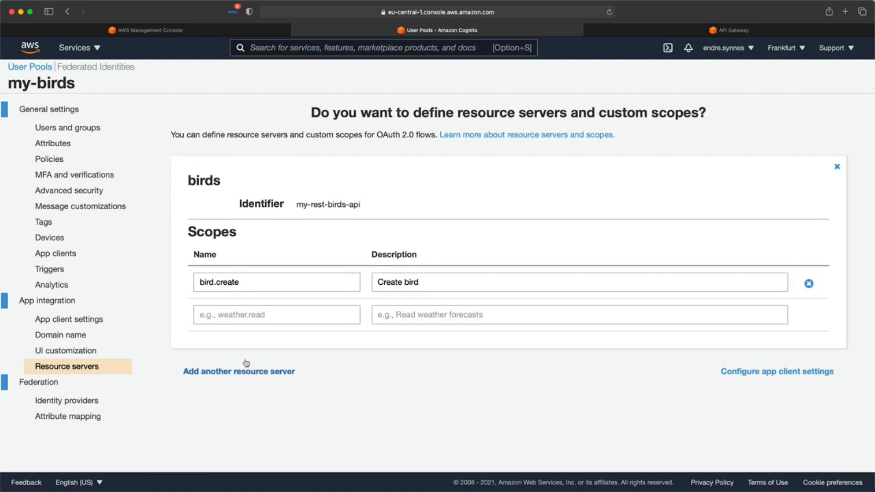
click(52, 252)
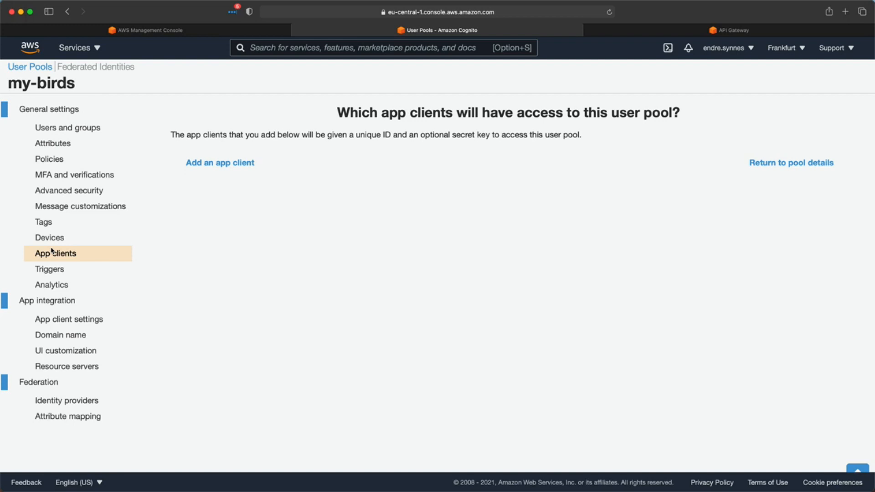
- Create an app client named birds
click(219, 163)
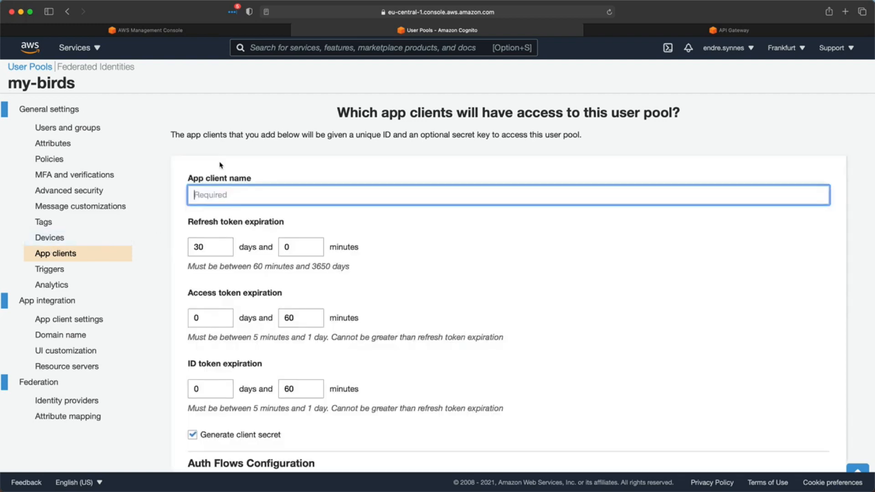
text(birds)
scroll(249, 194, down, 7)
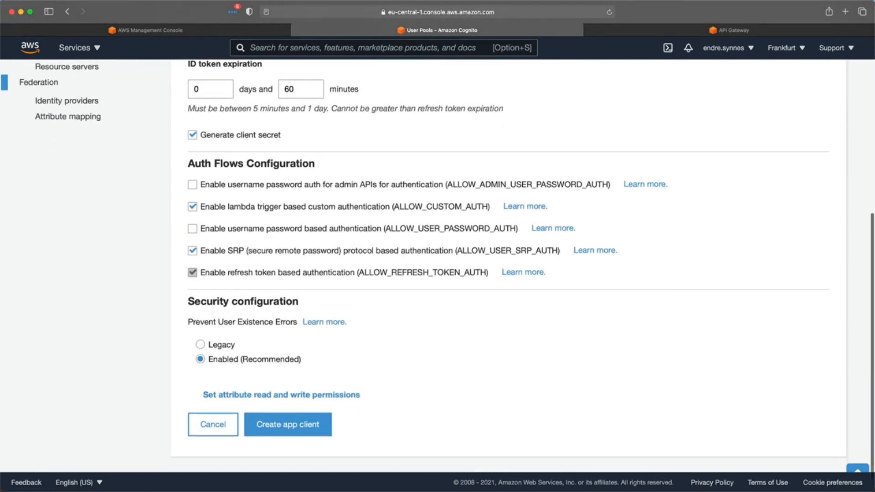
click(262, 424)
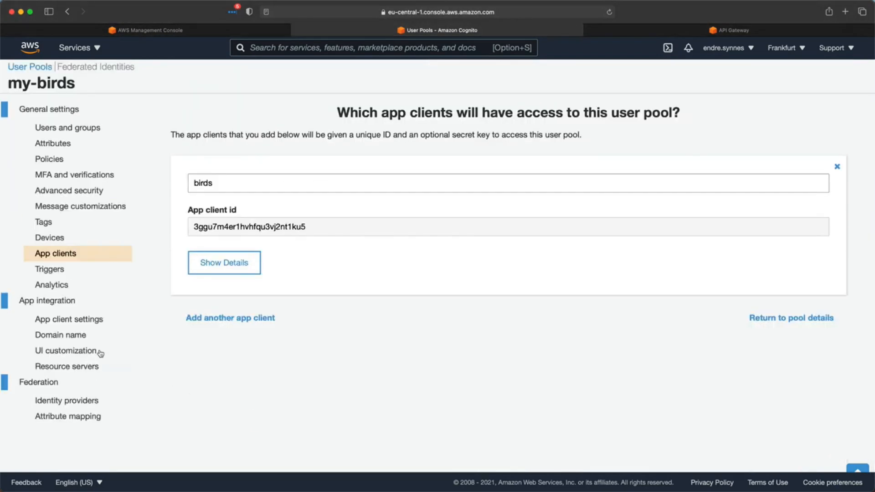
click(58, 320)
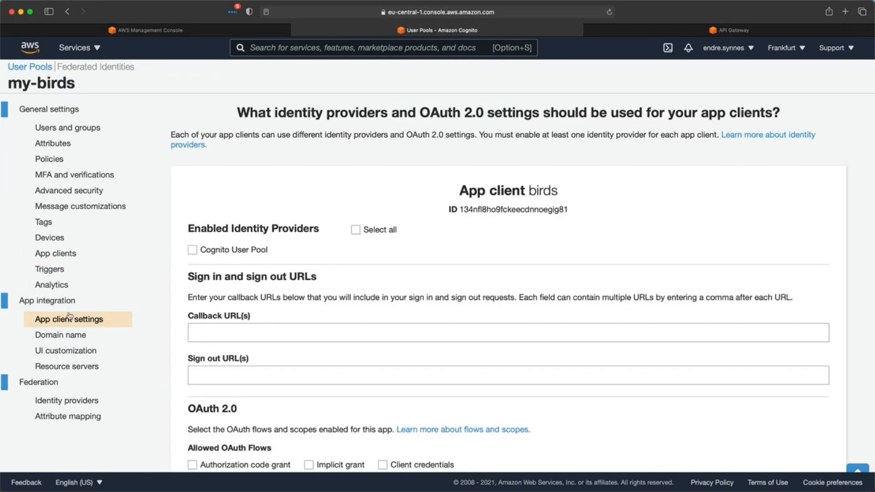
click(192, 250)
click(225, 336)
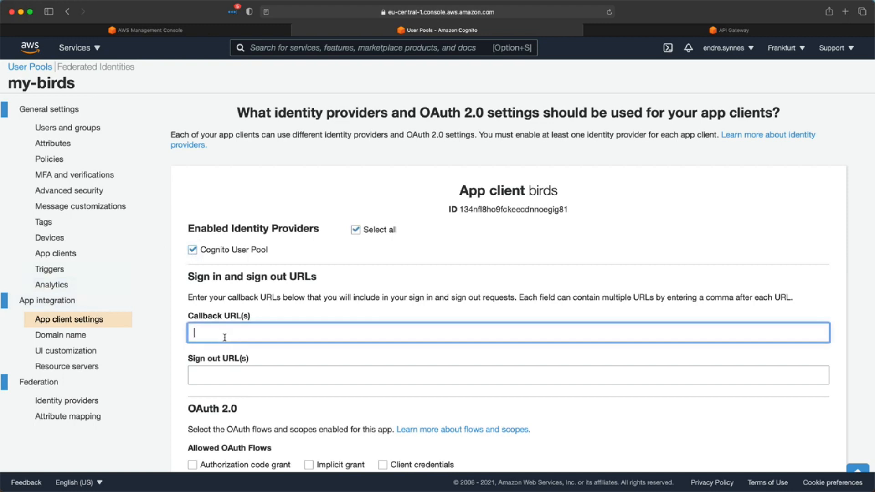
text(http://localhost)
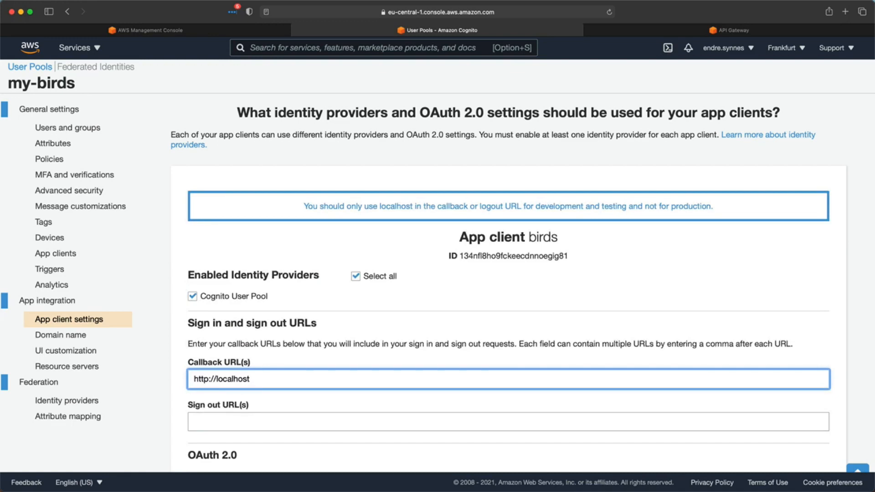
scroll(437, 265, down, 1)
scroll(253, 383, down, 5)
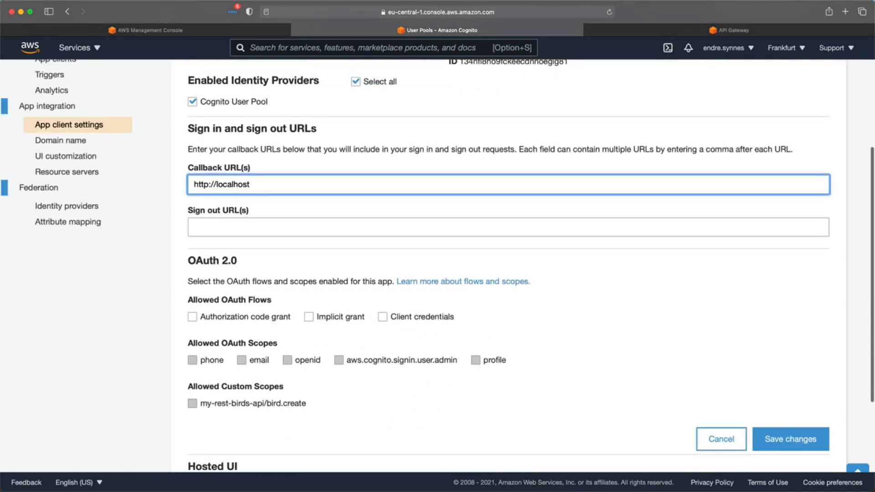
click(309, 317)
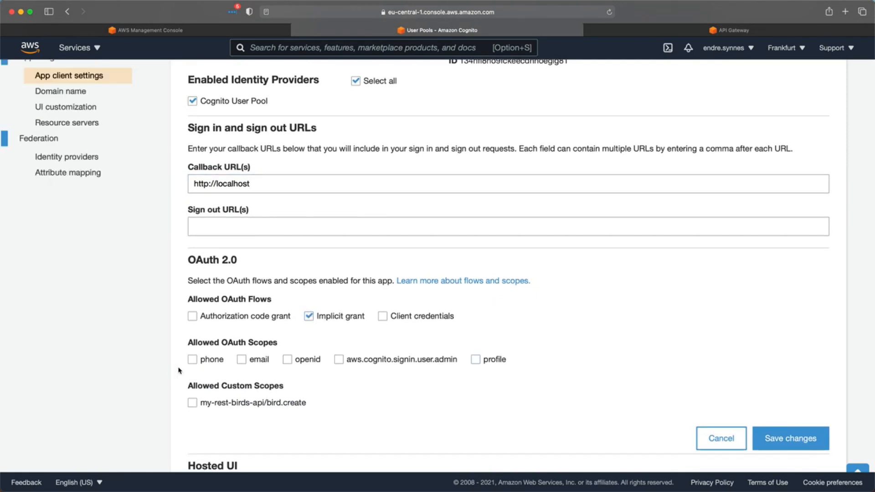
click(192, 360)
click(242, 360)
click(289, 363)
click(191, 404)
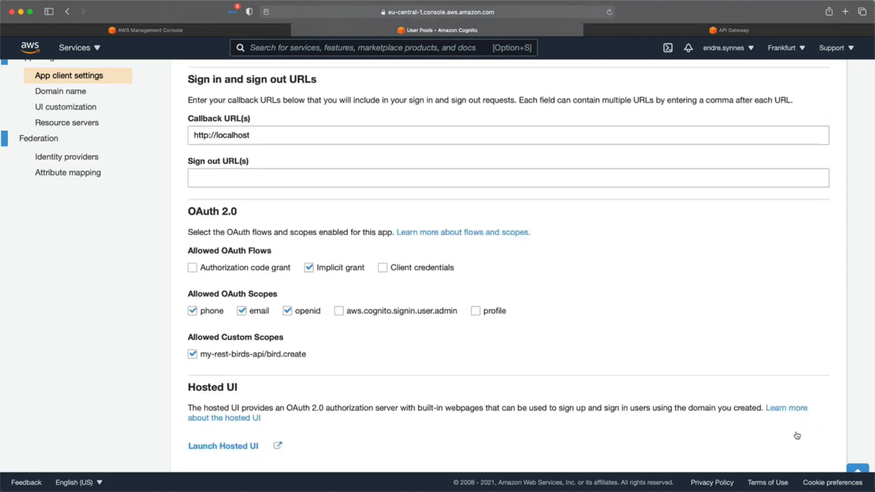
scroll(797, 436, up, 5)
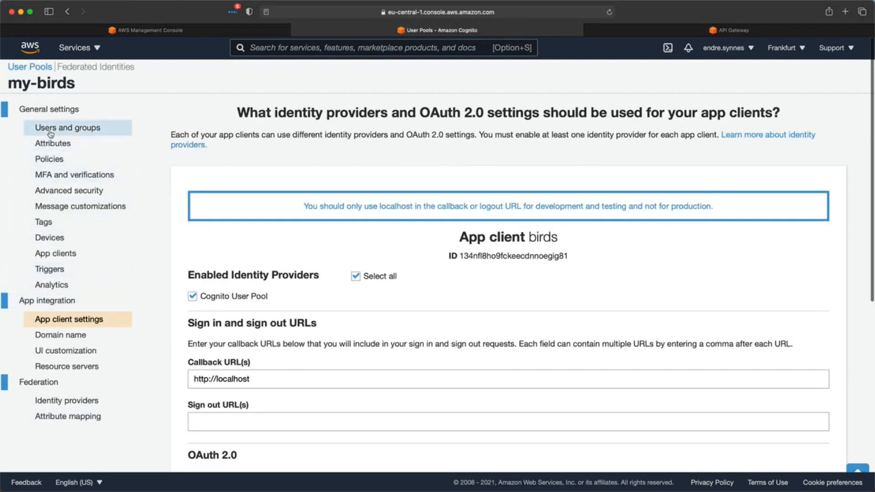
- Create user bird-user-1 in the my-birds pool with a password, phone number and email
click(50, 133)
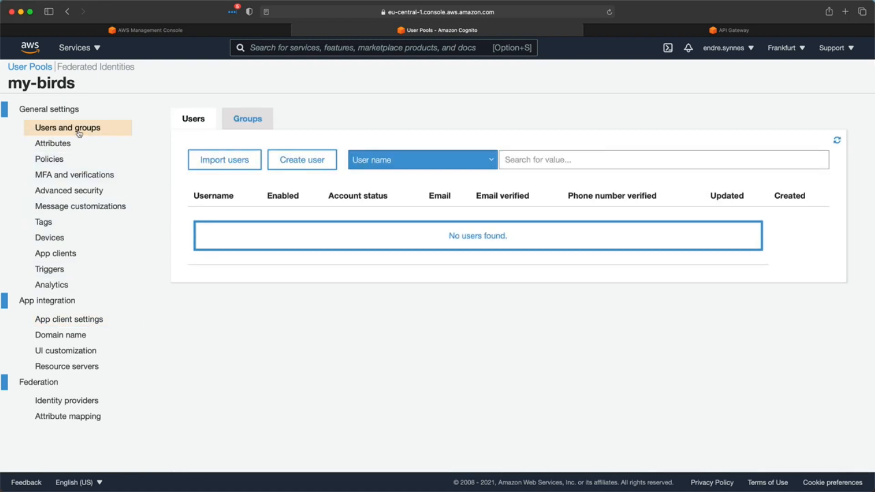
click(292, 161)
click(290, 150)
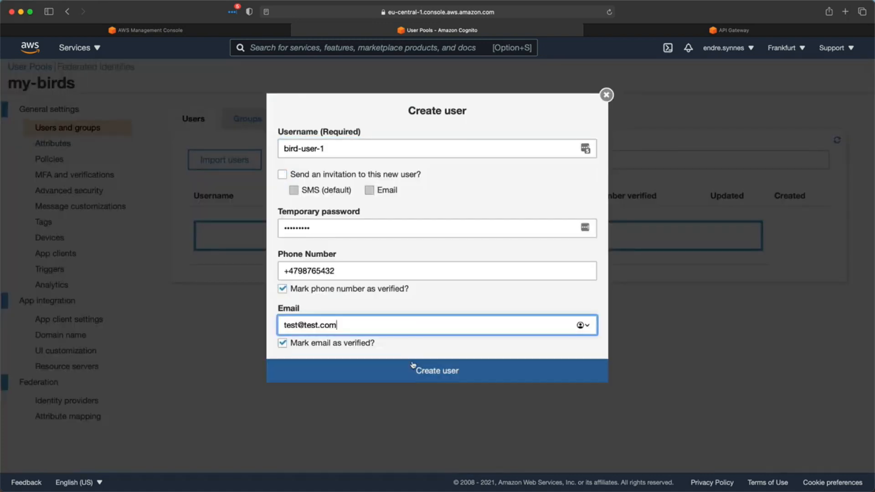
click(413, 367)
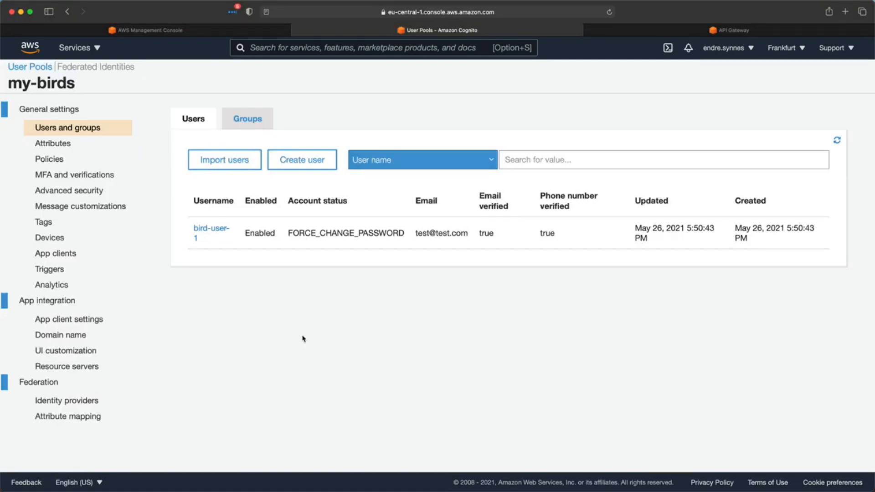
click(663, 29)
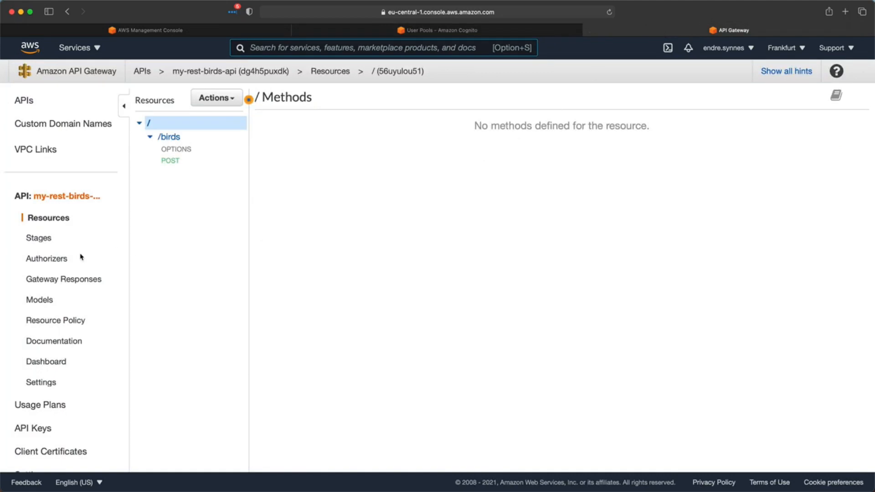
- Create Cognito authorizer bird-auth using the my-birds user pool, with Authorization as the token source
click(52, 259)
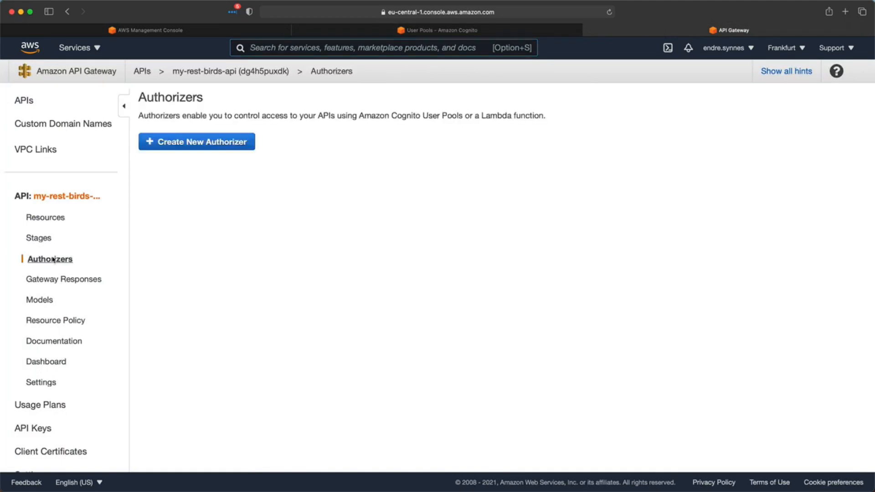
click(174, 148)
click(188, 222)
text(bird-auth)
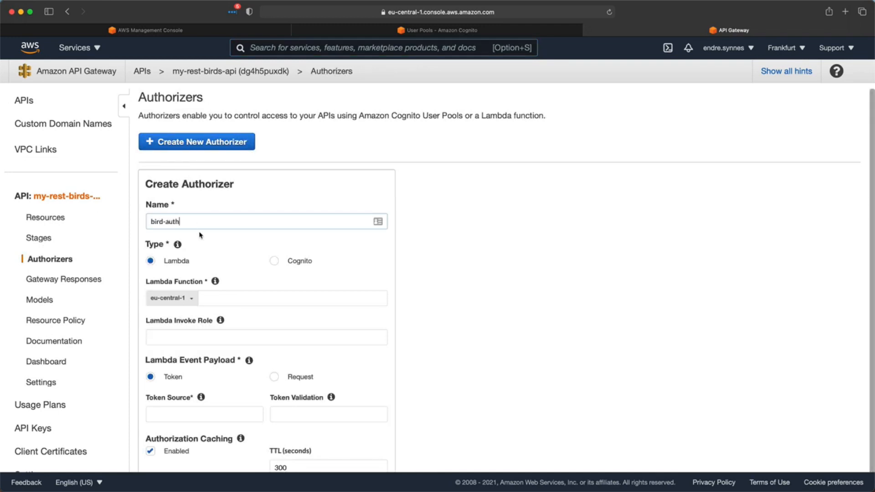
click(274, 262)
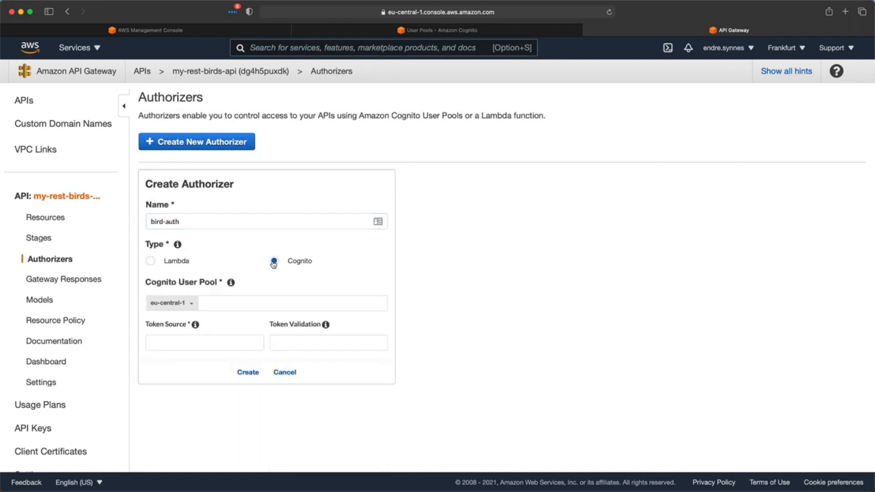
click(214, 303)
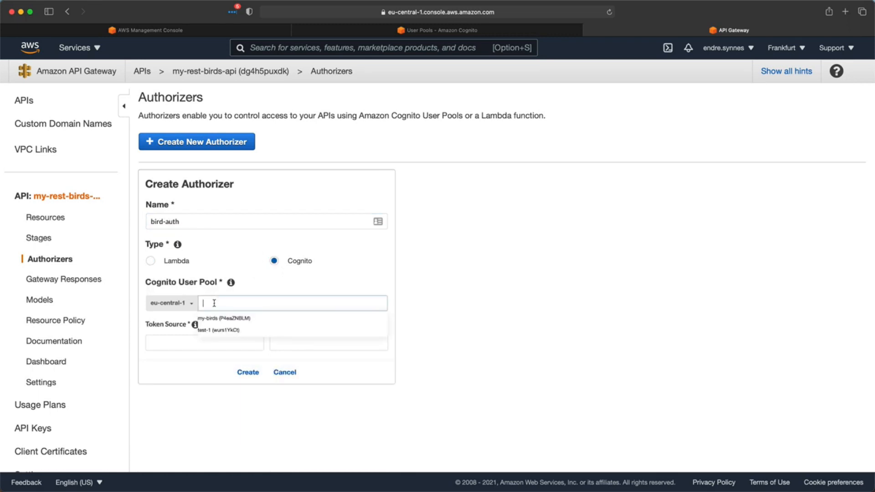
click(209, 319)
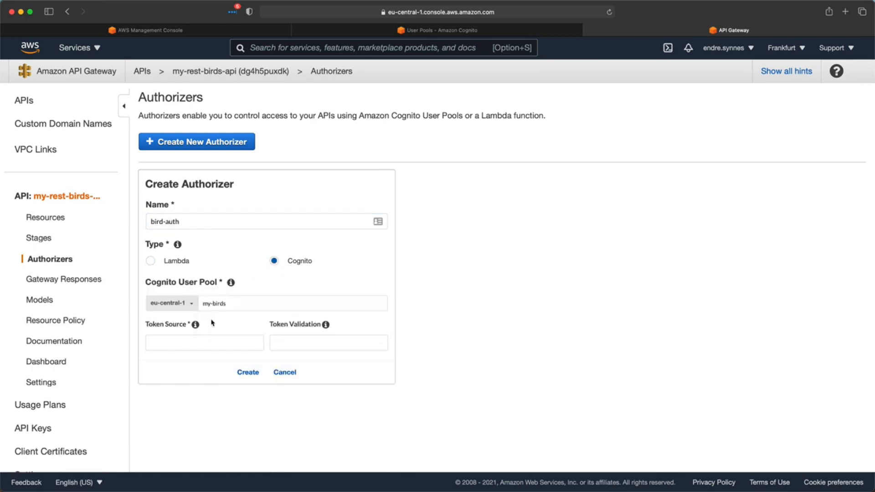
click(200, 342)
text(Authorization)
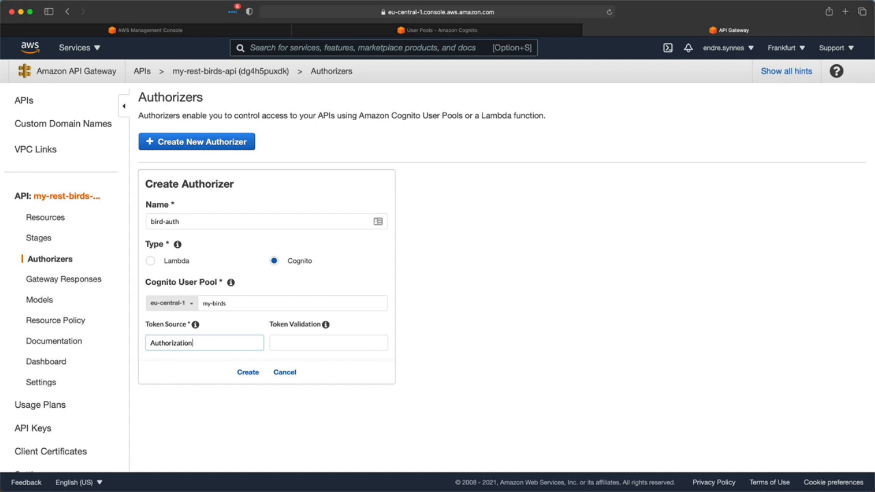
click(237, 373)
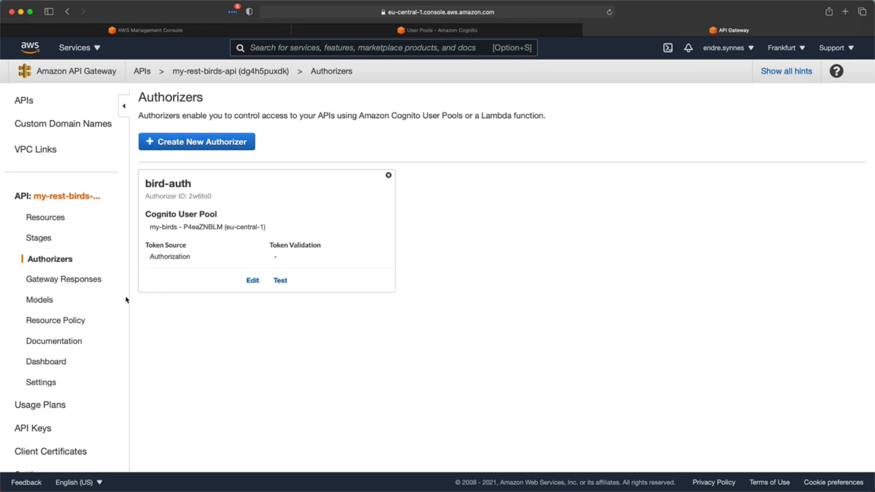
- Set the /birds POST method's authorization to the bird-auth authorizer
click(35, 217)
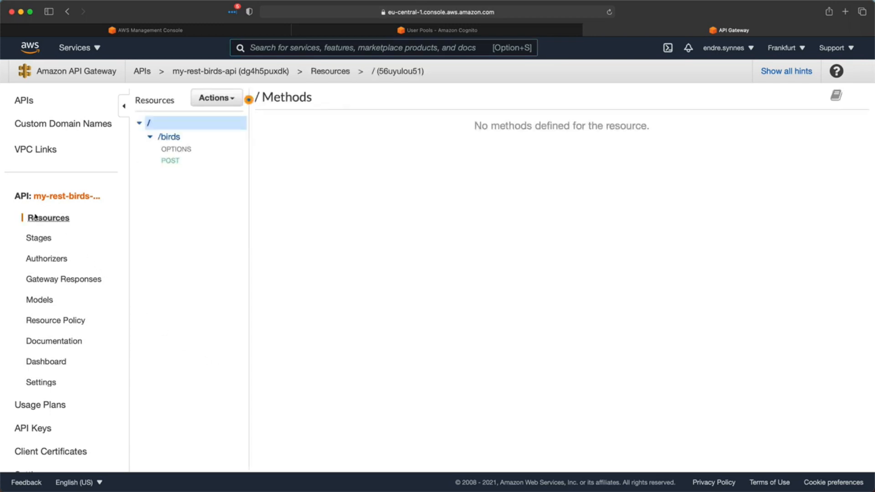
click(163, 162)
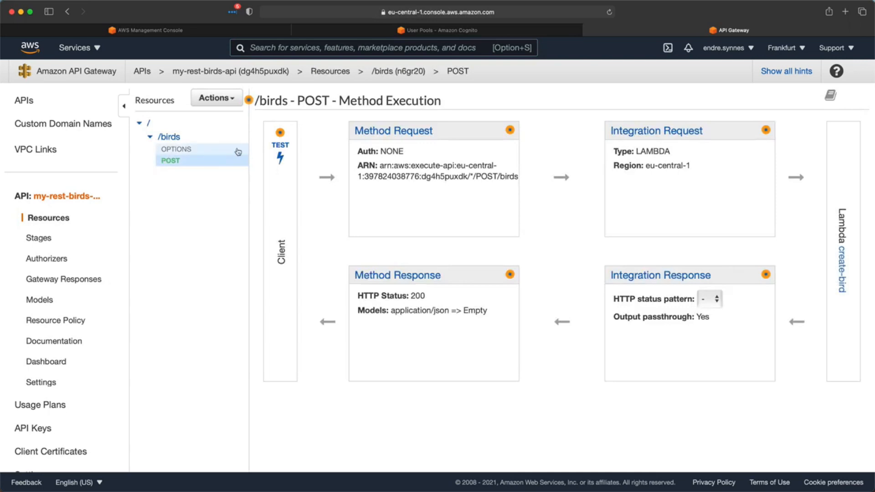
click(379, 135)
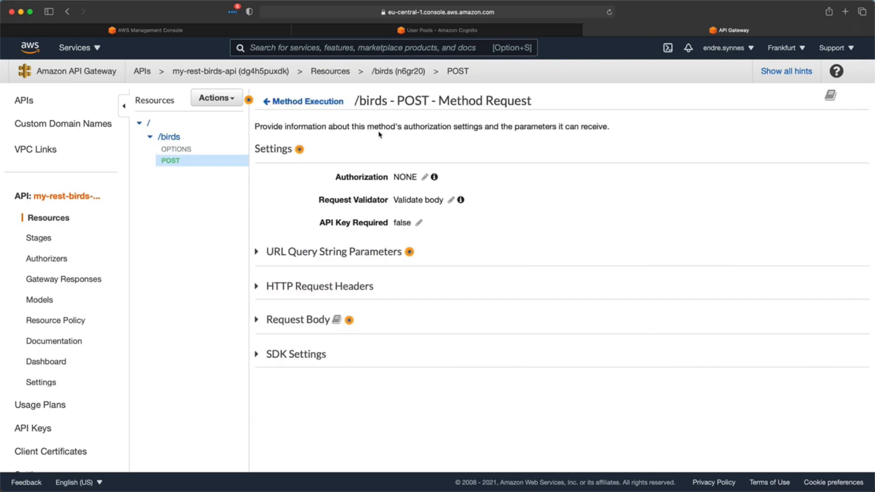
click(424, 177)
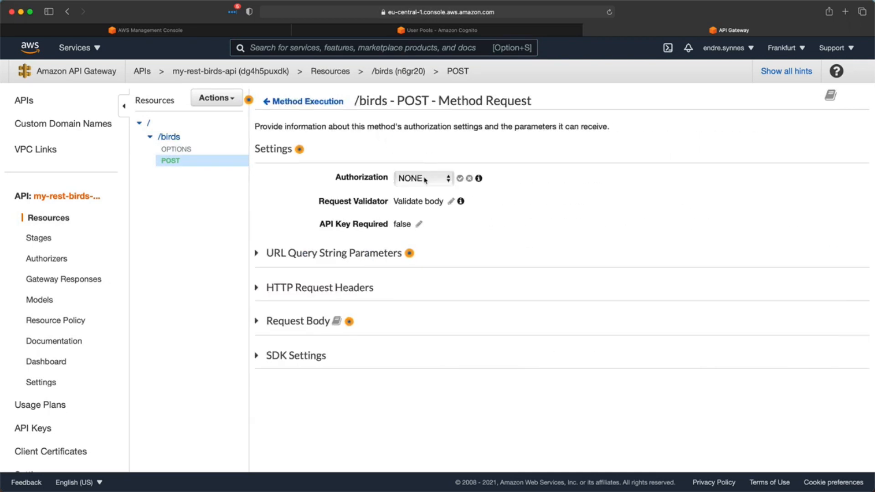
click(426, 179)
click(435, 216)
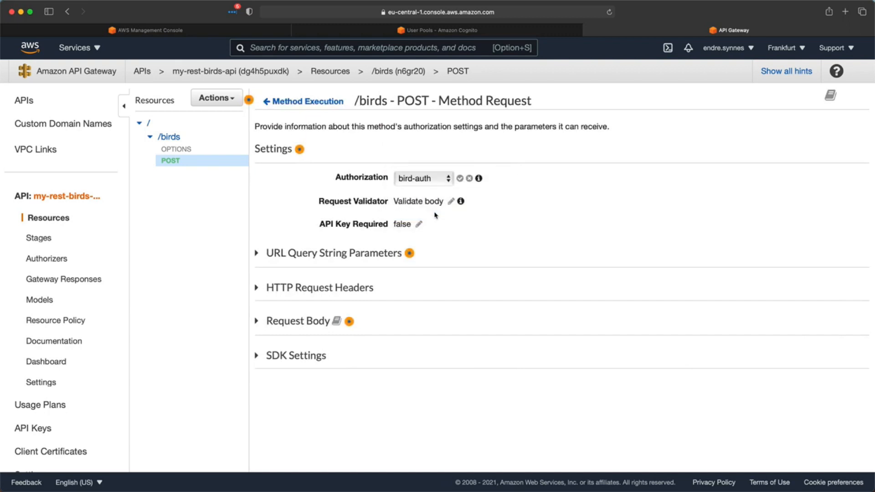
click(458, 179)
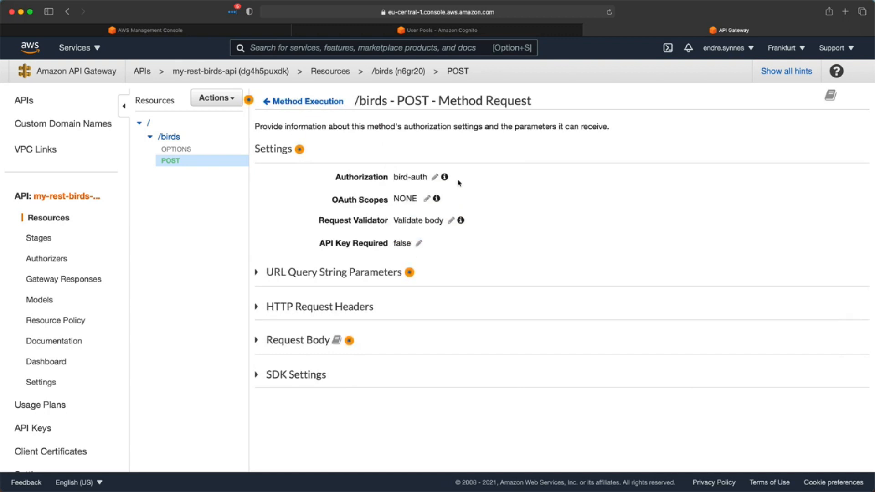
- Add the my-rest-birds-api/bird.create OAuth scope, copied from Cognito, to the POST method
click(401, 30)
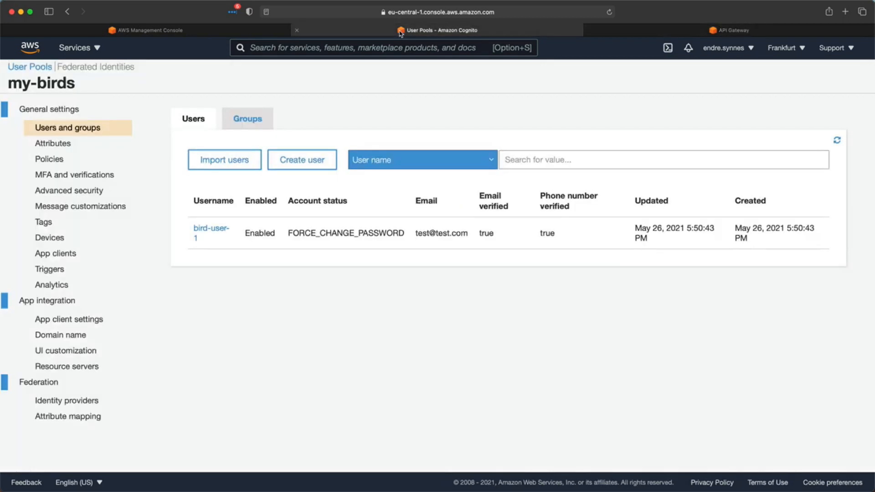
click(108, 328)
scroll(321, 380, down, 3)
drag(319, 378, 200, 379)
key(super+c)
click(610, 35)
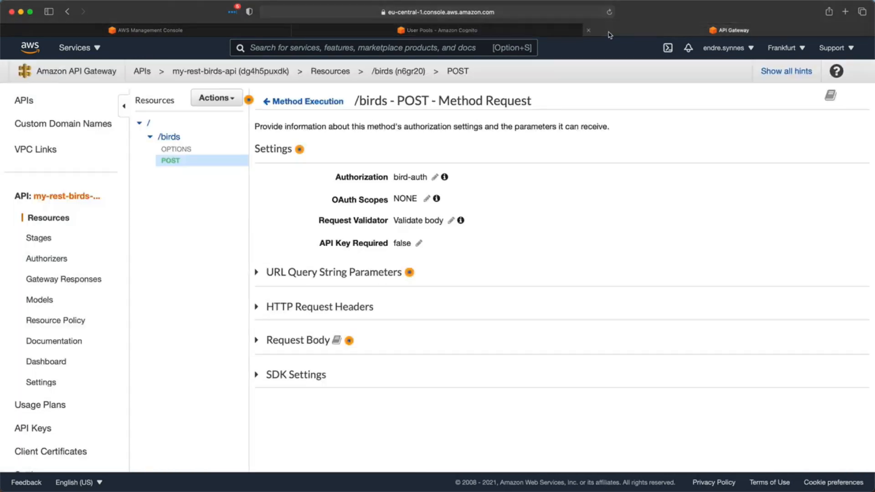
click(427, 199)
key(super+v)
click(680, 203)
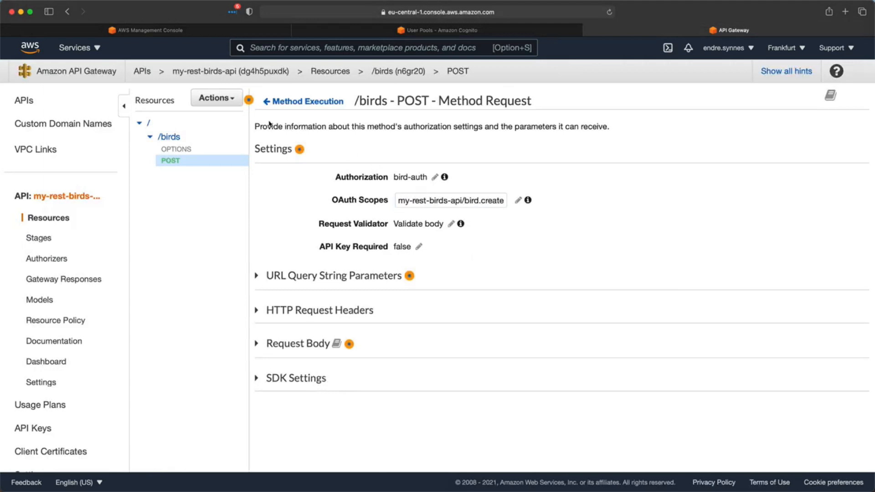
- Deploy my-rest-birds-api to the staging stage
click(215, 98)
click(243, 277)
click(518, 148)
click(515, 161)
click(578, 217)
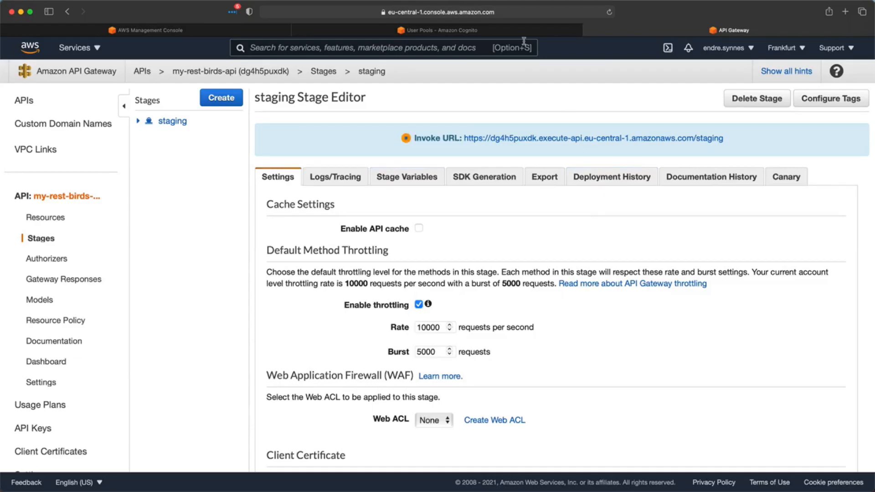
- Launch the Cognito Hosted UI and sign in as bird-user-1 with the temporary password
click(492, 30)
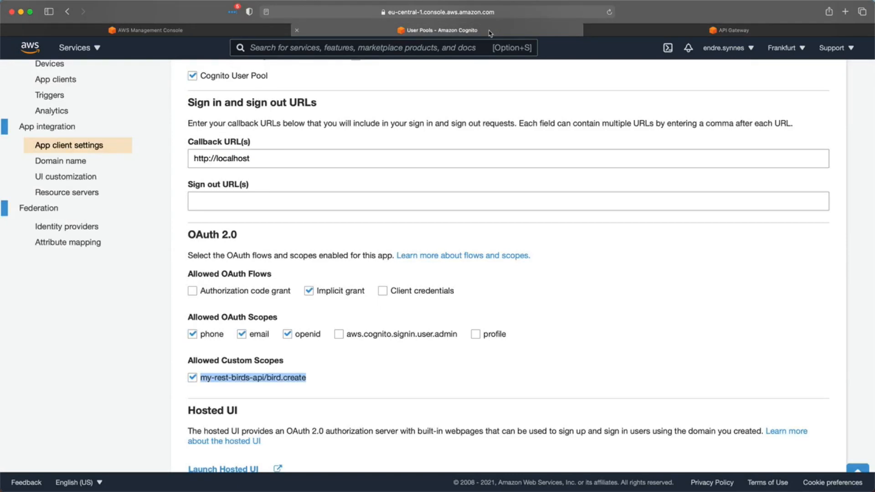
scroll(341, 300, down, 1)
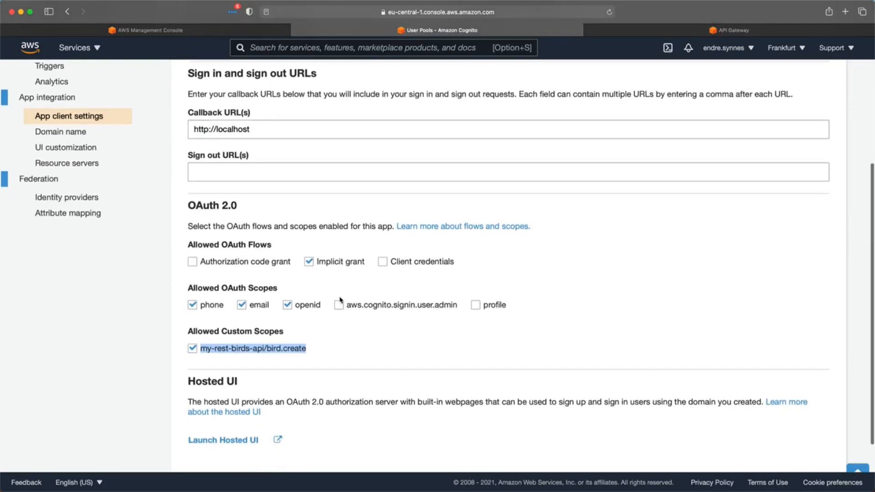
click(227, 442)
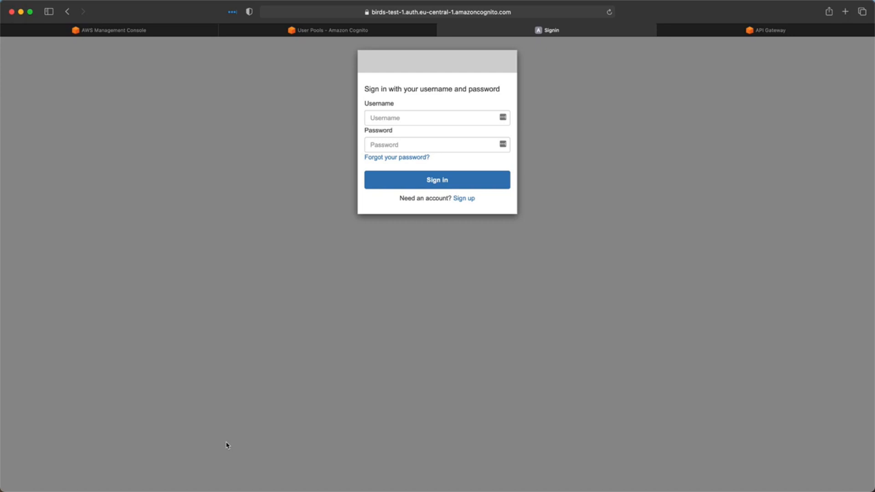
click(387, 115)
text(bird-user-1)
key(Tab)
text(•••••••••)
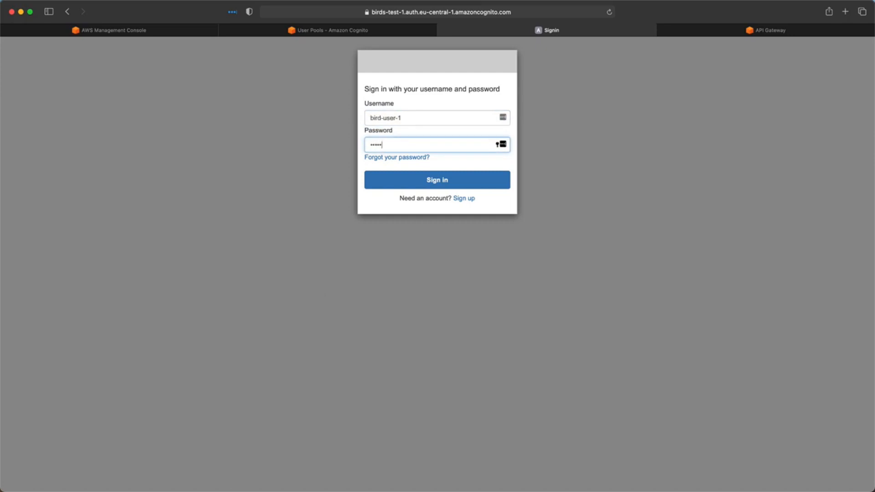
click(405, 184)
- Set and confirm a new password for bird-user-1
click(403, 147)
text(•••••••••)
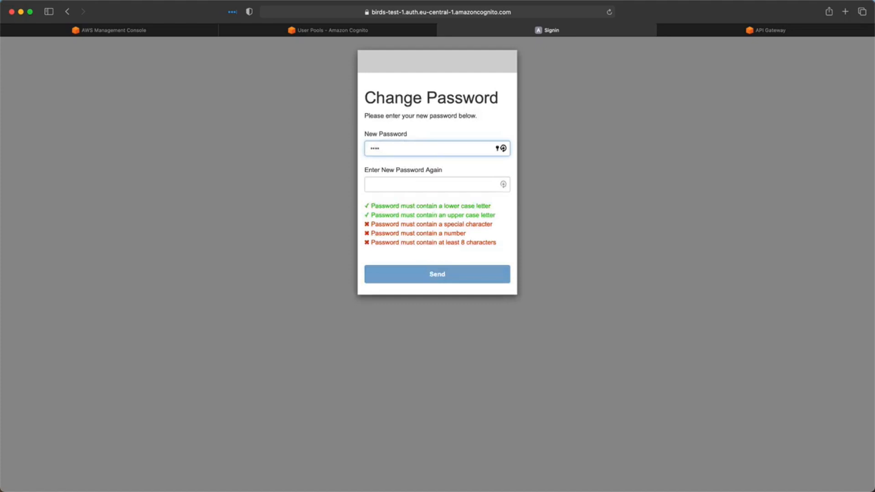
key(Tab)
text(••••)
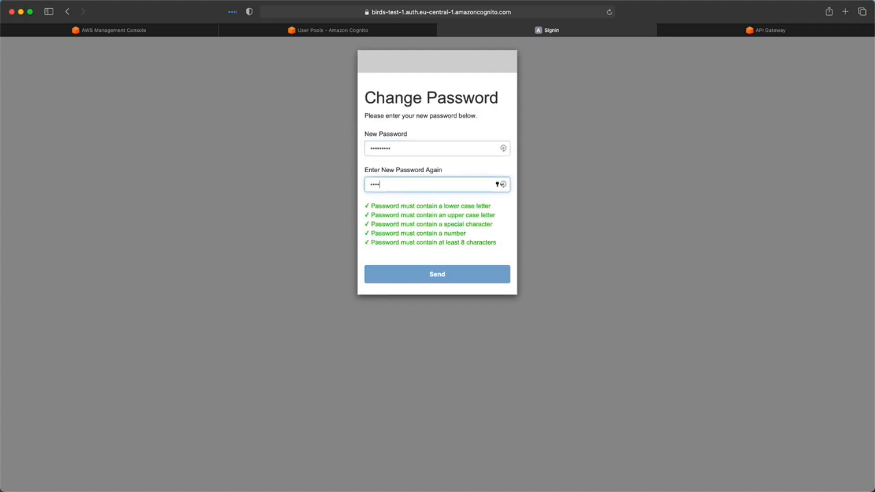
text(•••••)
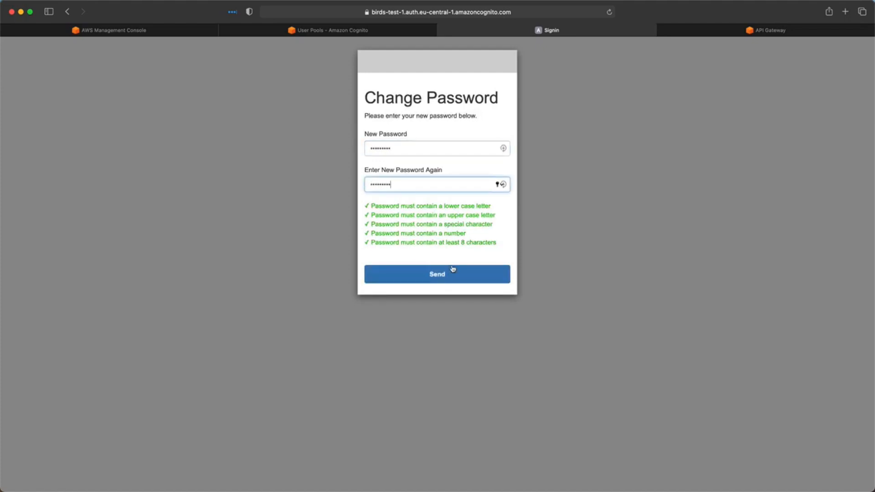
click(451, 275)
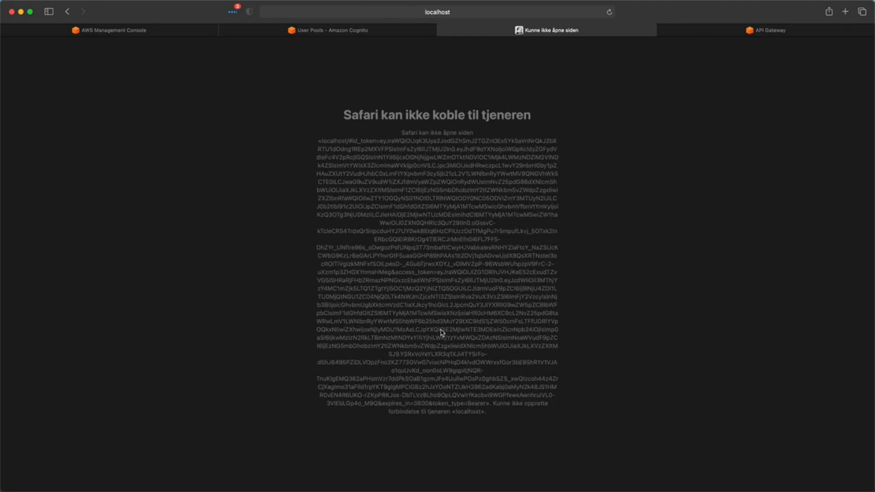
key(ctrl+Right)
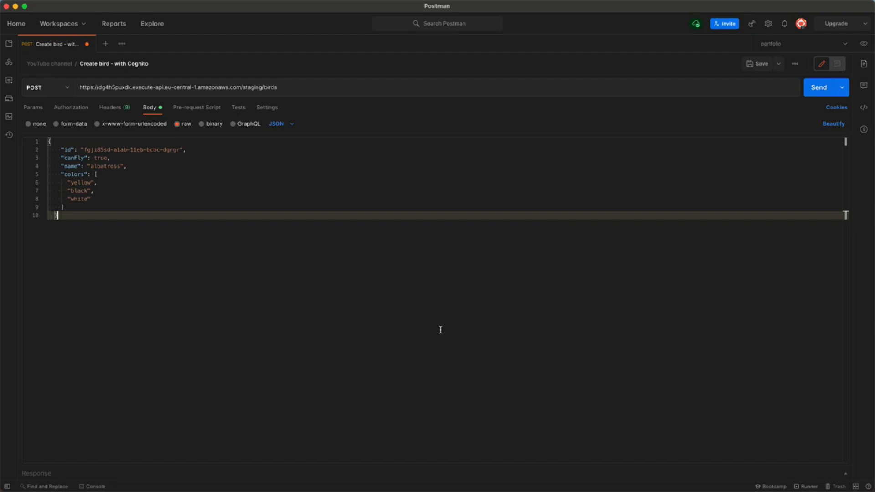
- Set the request's authorization type to OAuth 2.0
click(78, 110)
click(140, 134)
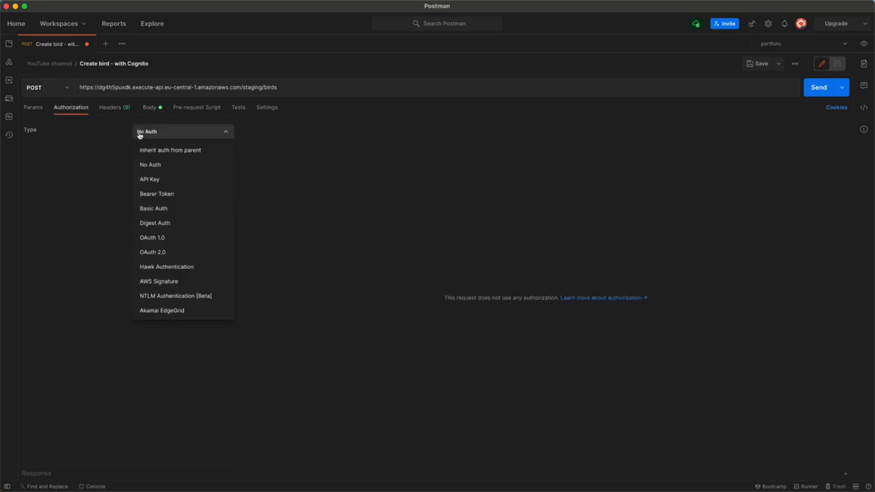
click(172, 252)
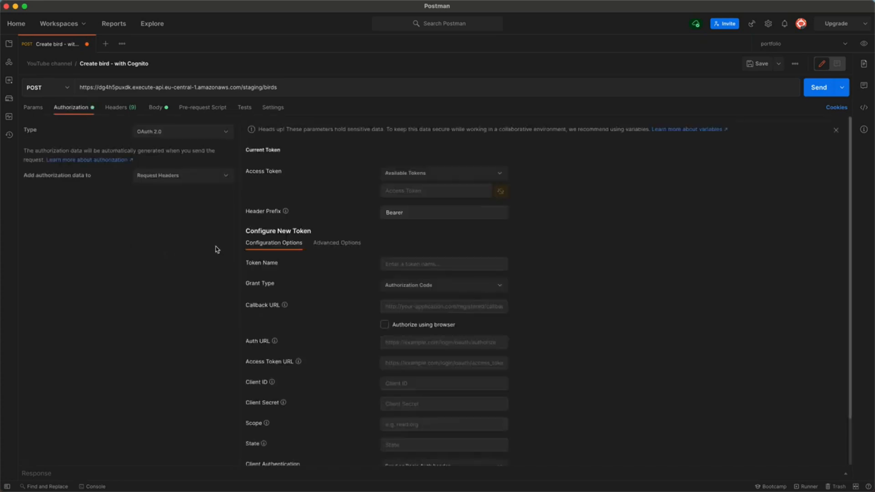
scroll(328, 243, down, 1)
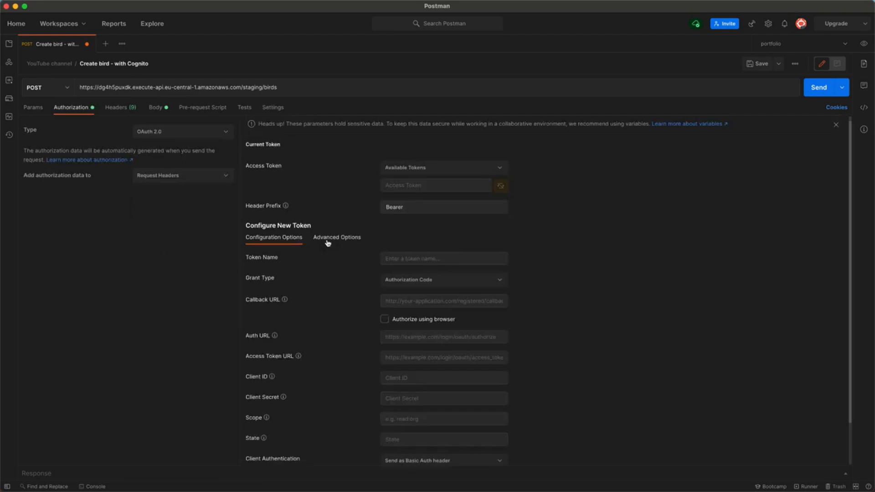
scroll(328, 243, down, 3)
click(396, 241)
text(bird-test-1)
click(413, 263)
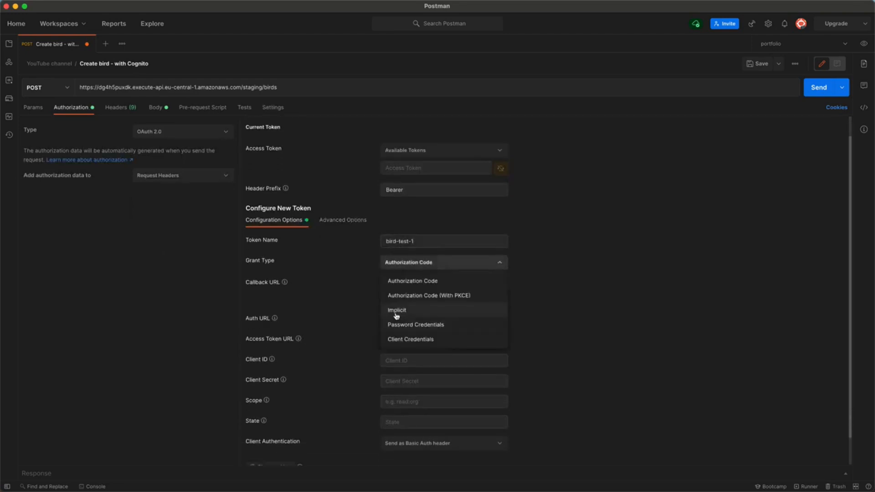
click(396, 312)
click(397, 294)
text(http://localhost)
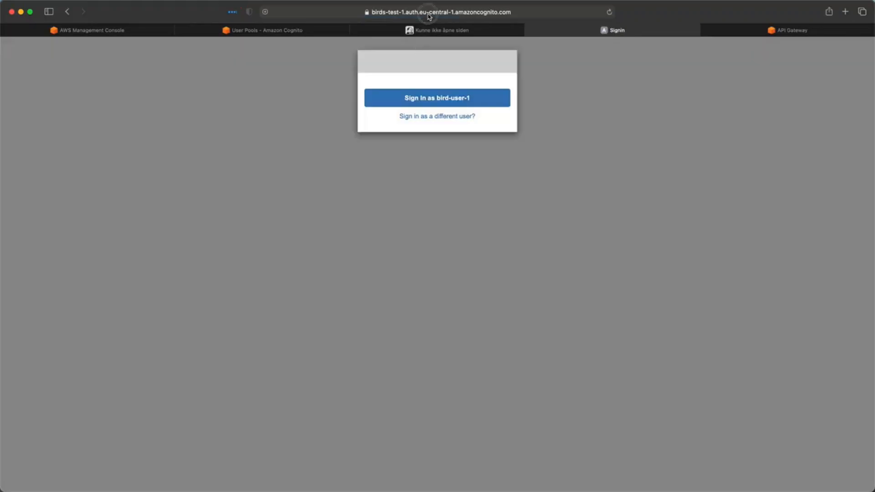
- Fill in the Auth URL with the Cognito login address and paste the app client ID
right_click(307, 10)
click(318, 25)
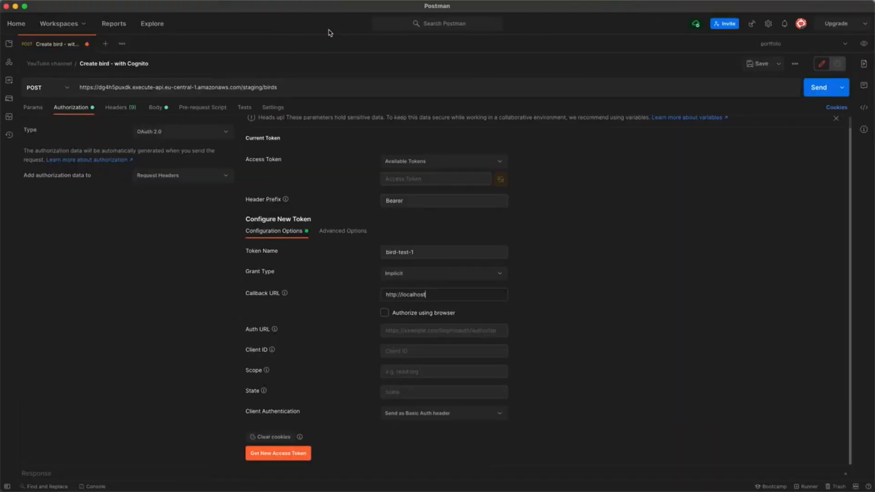
click(417, 330)
key(super+v)
click(324, 358)
key(ctrl+Left)
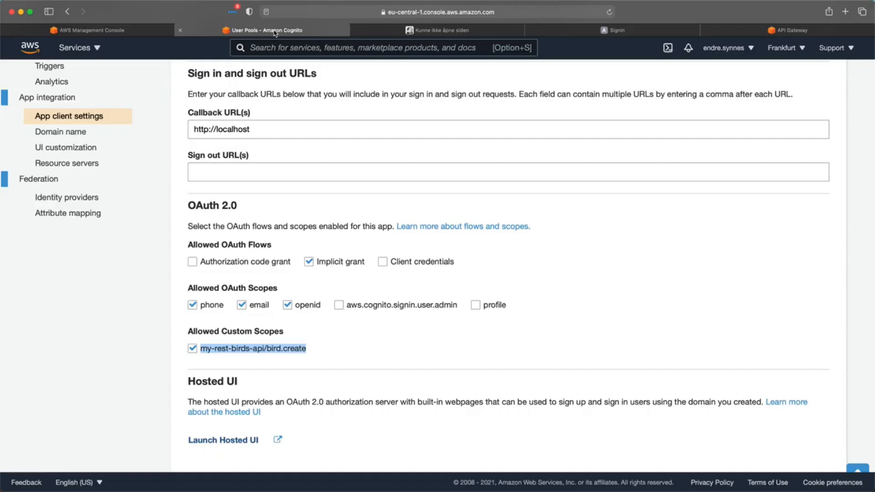
scroll(497, 173, up, 5)
double_click(498, 173)
key(super+c)
key(ctrl+Right)
click(420, 351)
key(super+v)
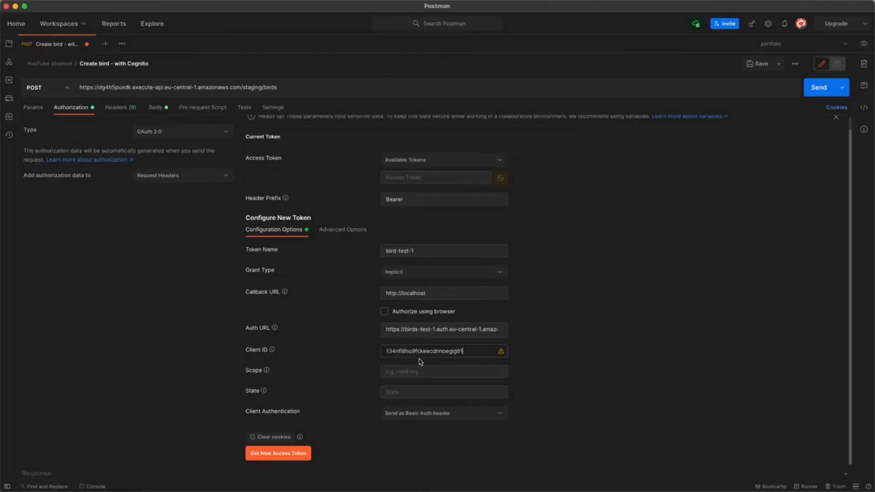
- Obtain the bird-test-1 token by signing in as the test user, use it, and verify the Authorization header
click(301, 453)
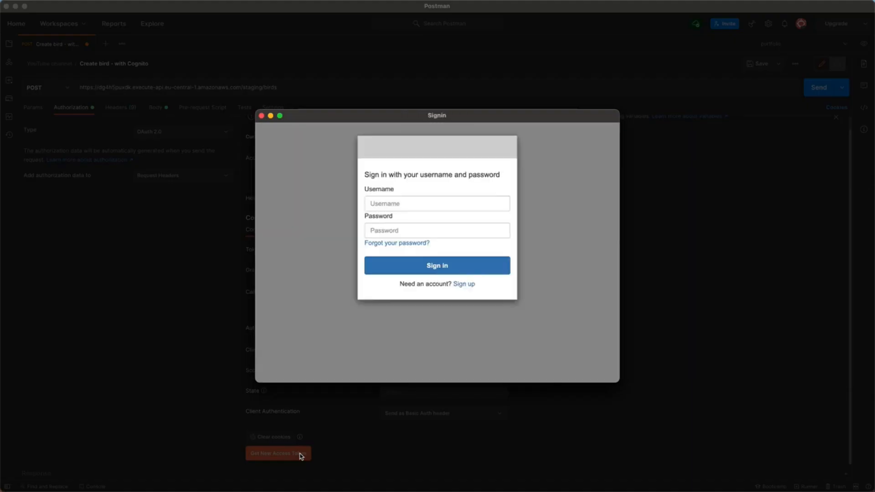
click(407, 205)
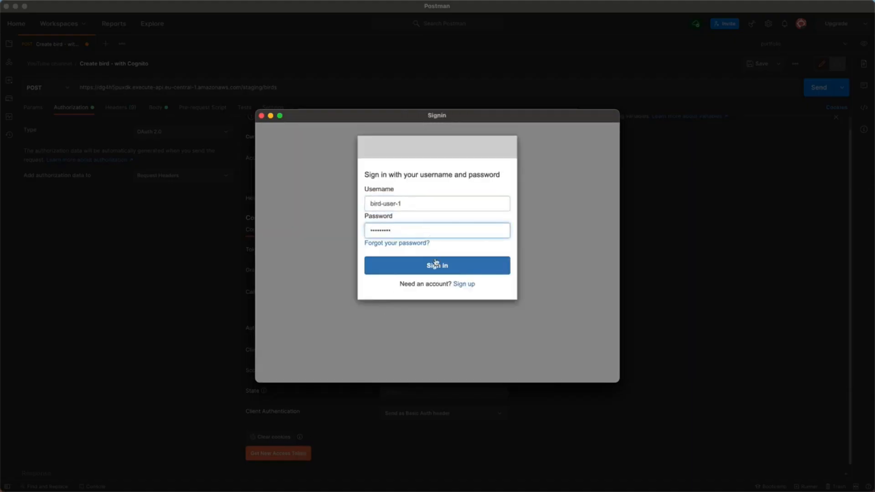
click(436, 265)
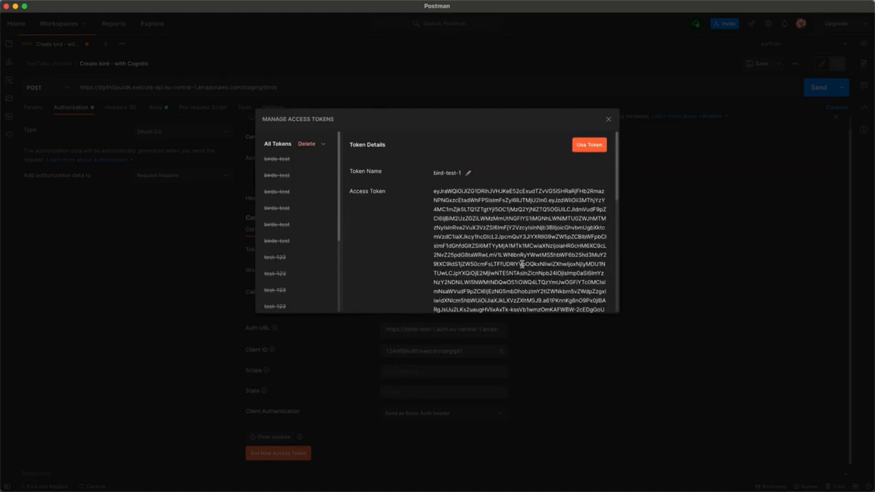
click(579, 148)
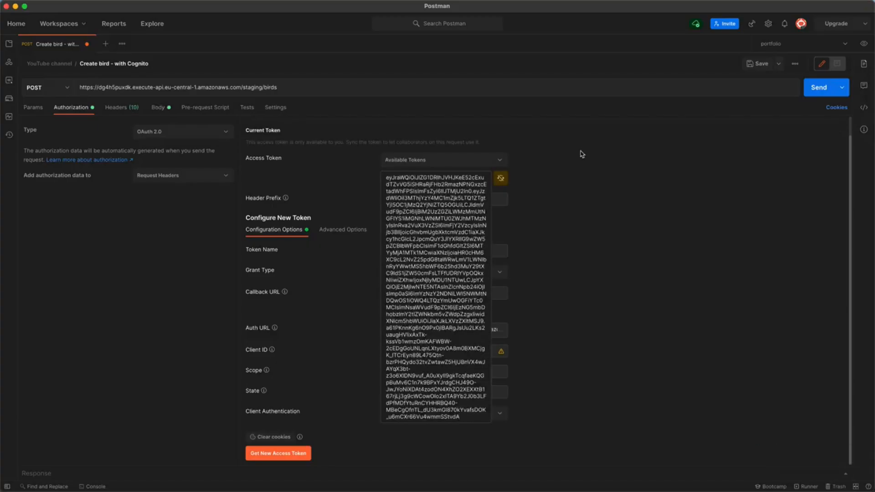
click(122, 109)
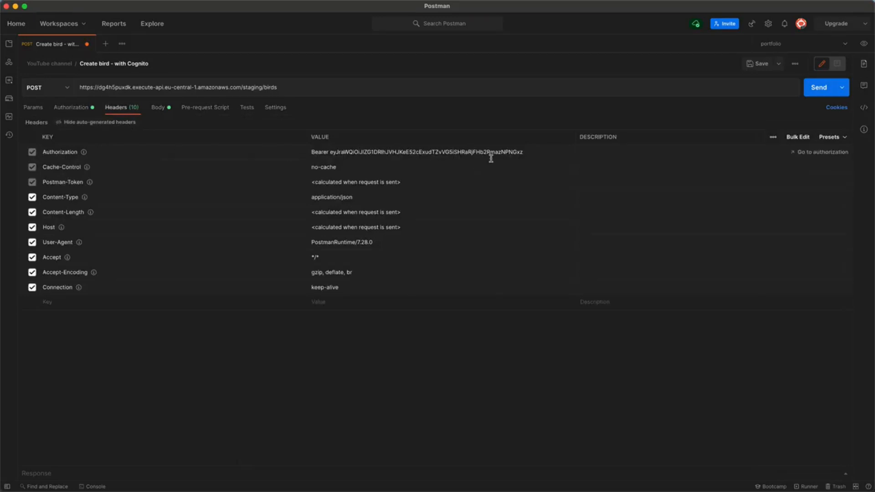
- Send the 'Create bird - with Cognito' POST request to the staging /birds URL
click(825, 91)
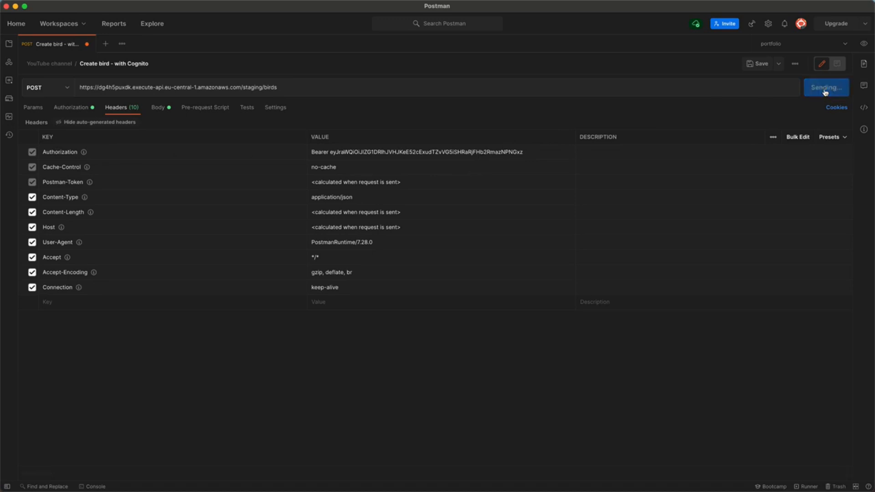